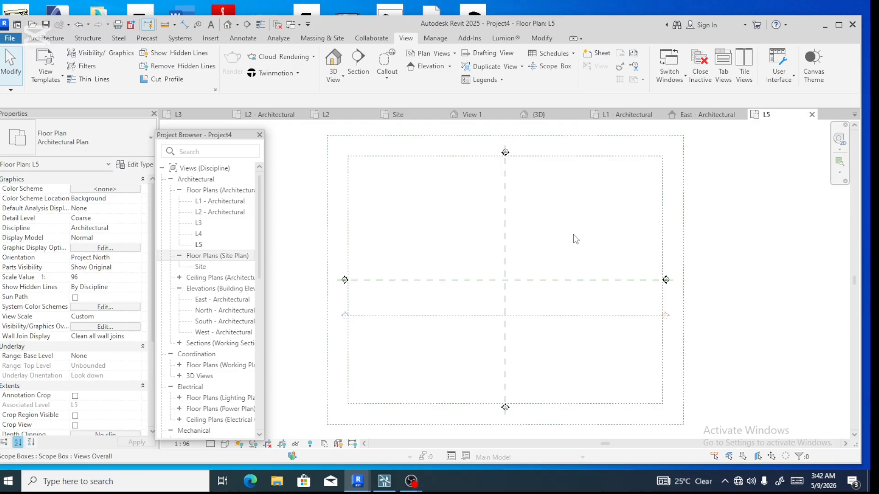
Switch to Lumion to examine the apartment building scene in build mode, then return to the Project4 window in Revit
mouse_move(380, 485)
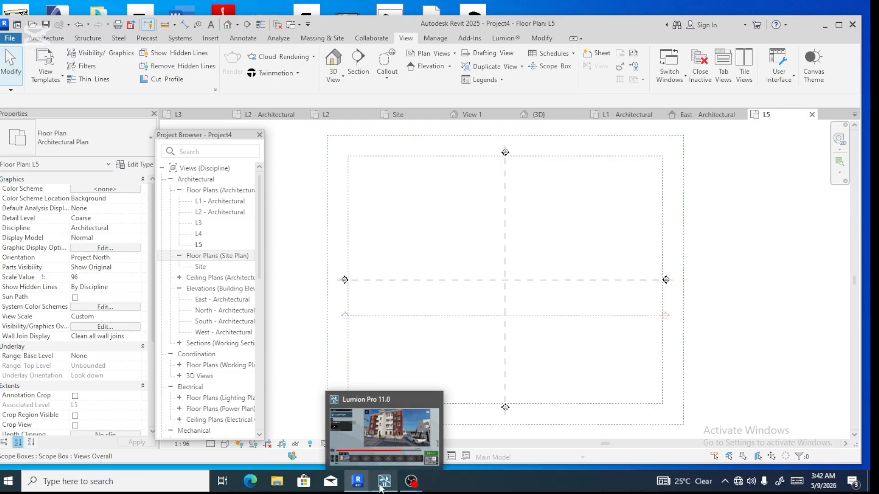
click(376, 439)
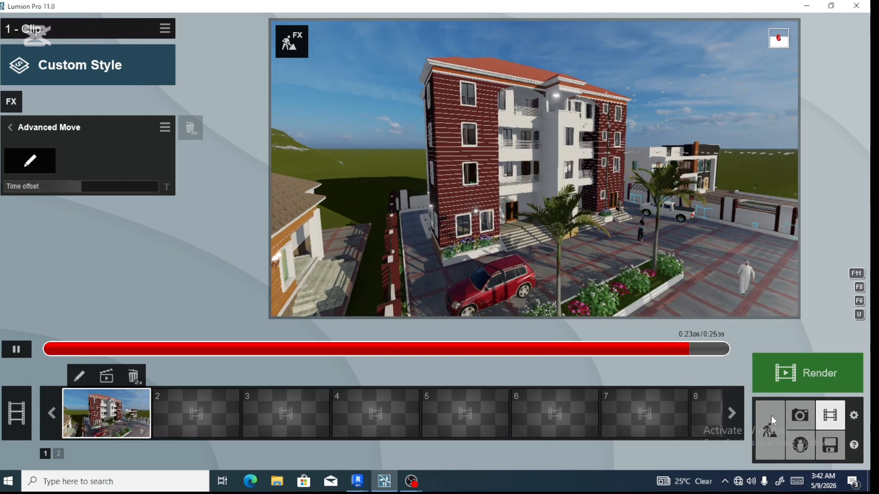
click(768, 433)
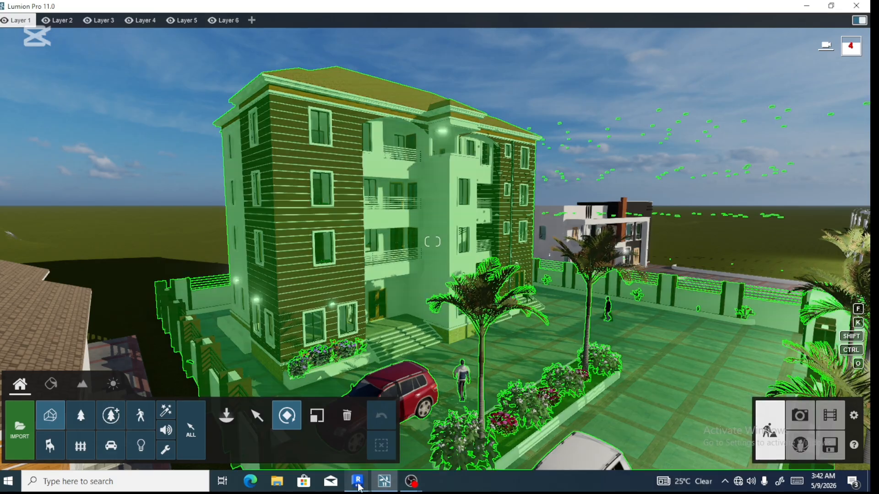
mouse_move(359, 485)
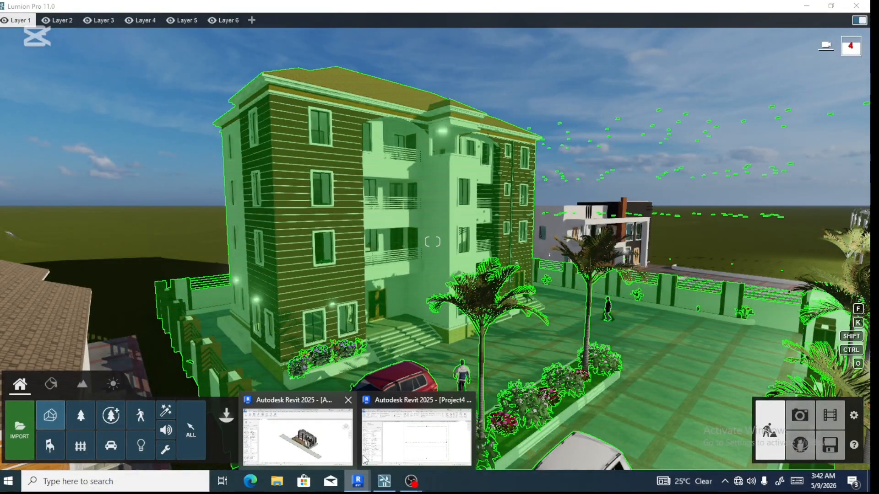
click(386, 453)
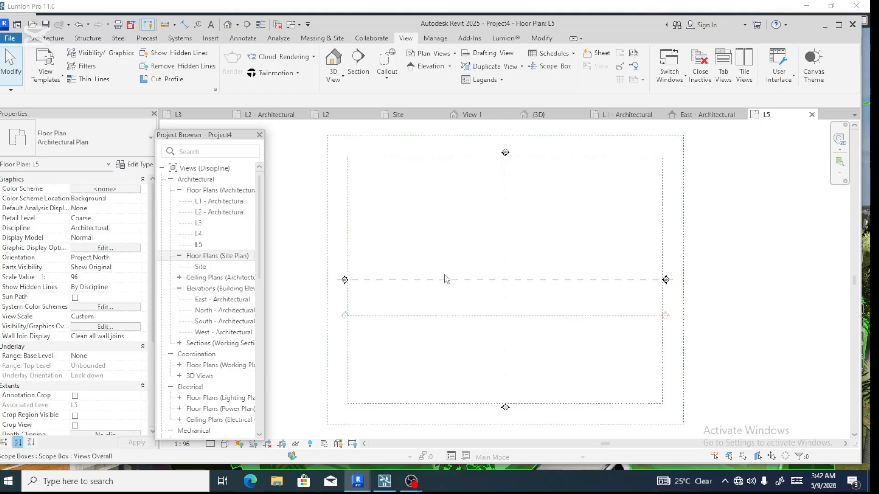
click(13, 41)
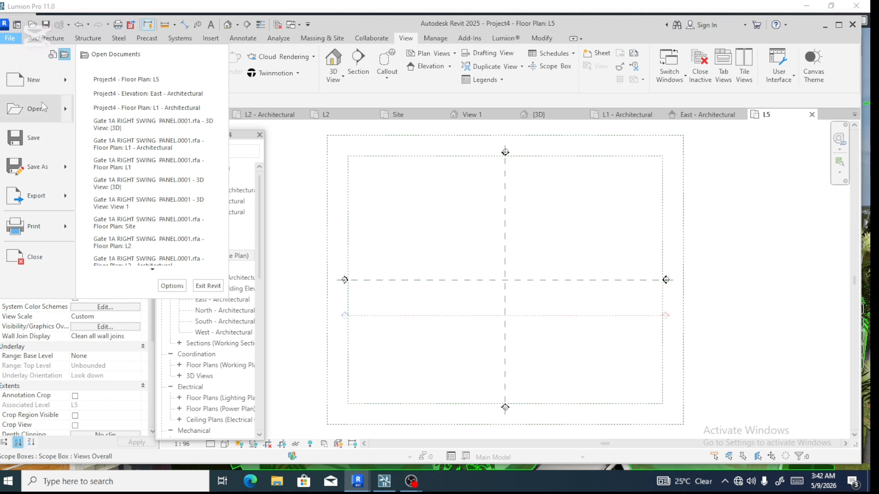
mouse_move(42, 168)
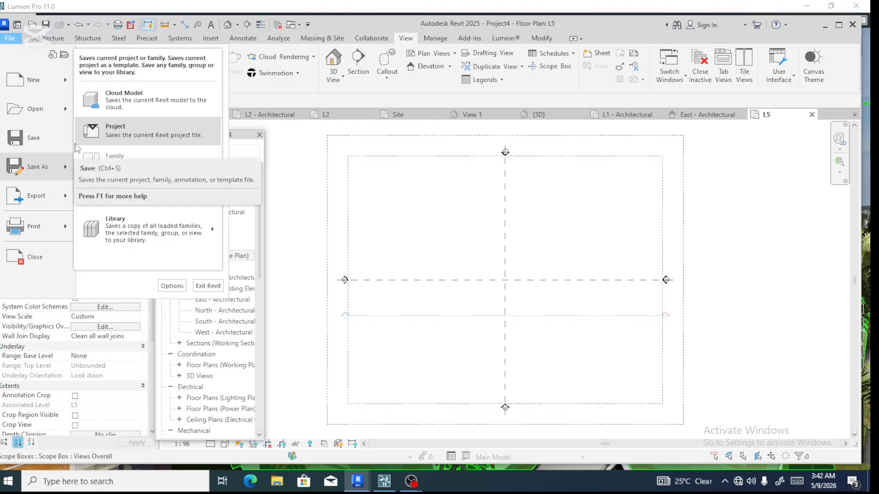
click(287, 140)
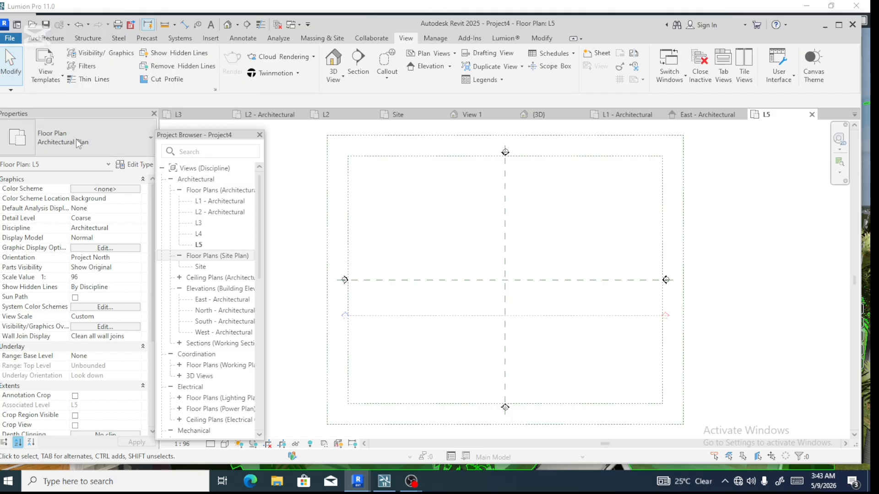
Load the family Gate 1A LEFT SWING PANEL.rfa from the Desktop for placement as a component
click(46, 38)
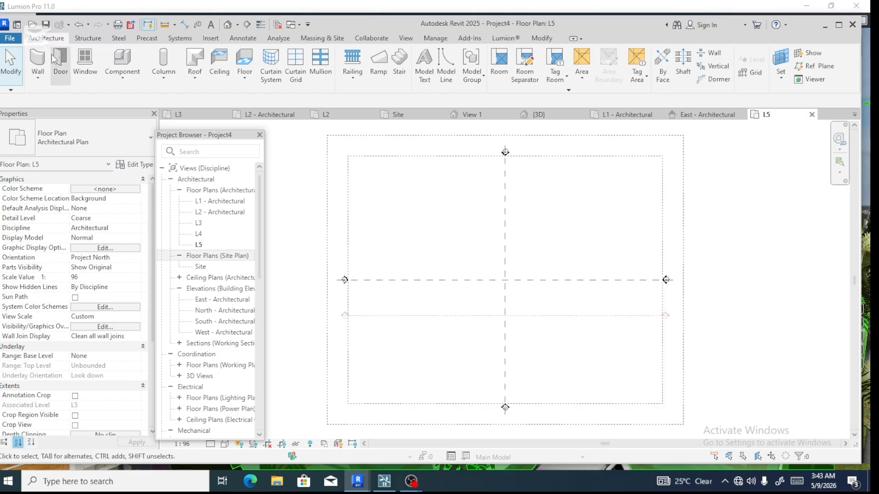
click(121, 74)
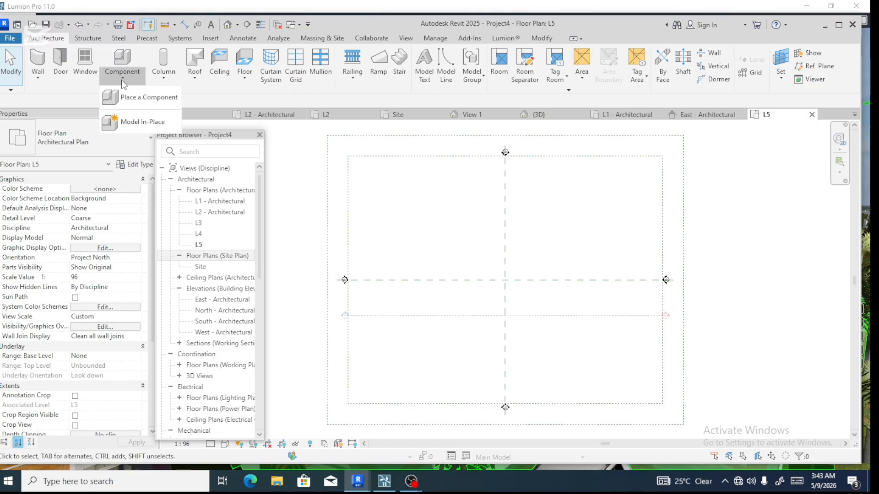
click(144, 97)
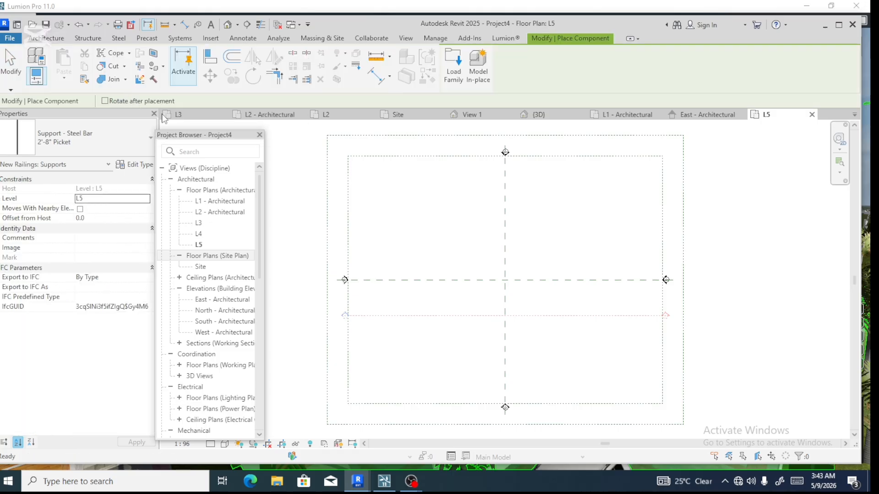
click(452, 79)
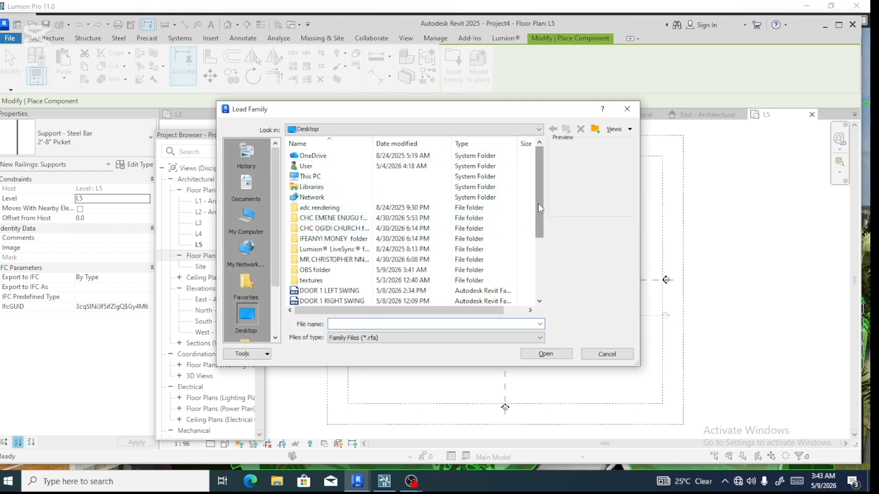
drag(538, 204, 535, 224)
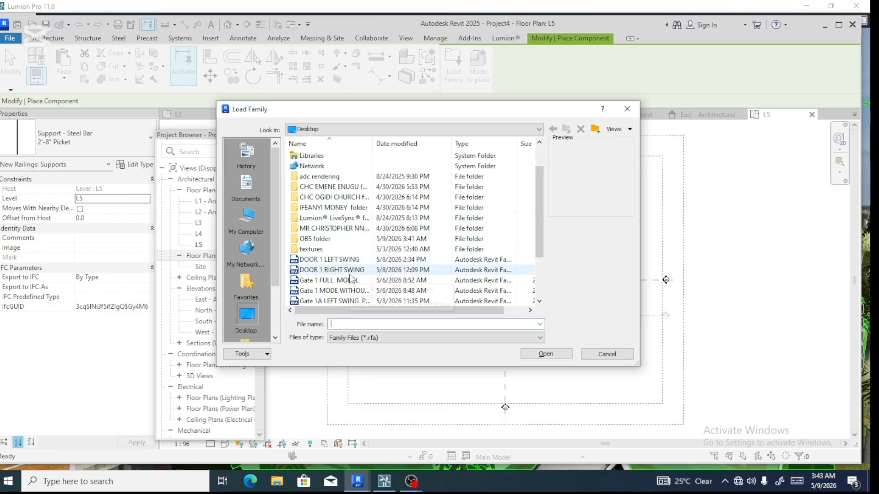
drag(538, 233, 534, 271)
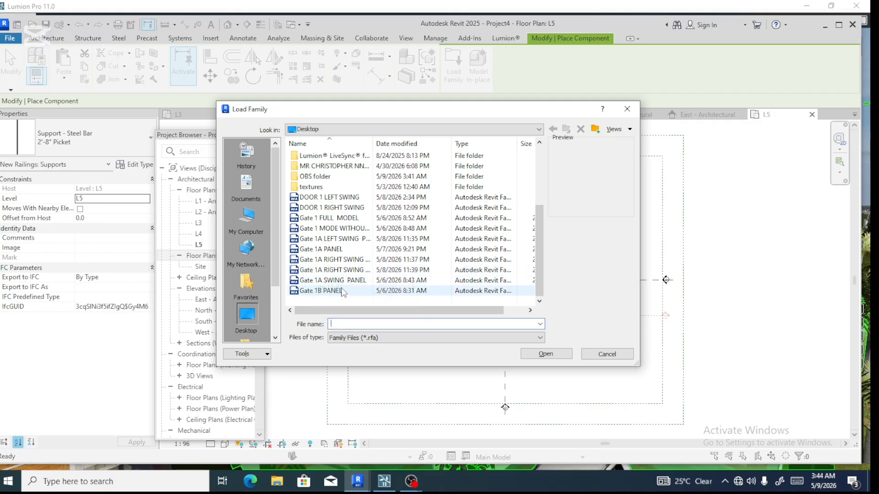
click(339, 239)
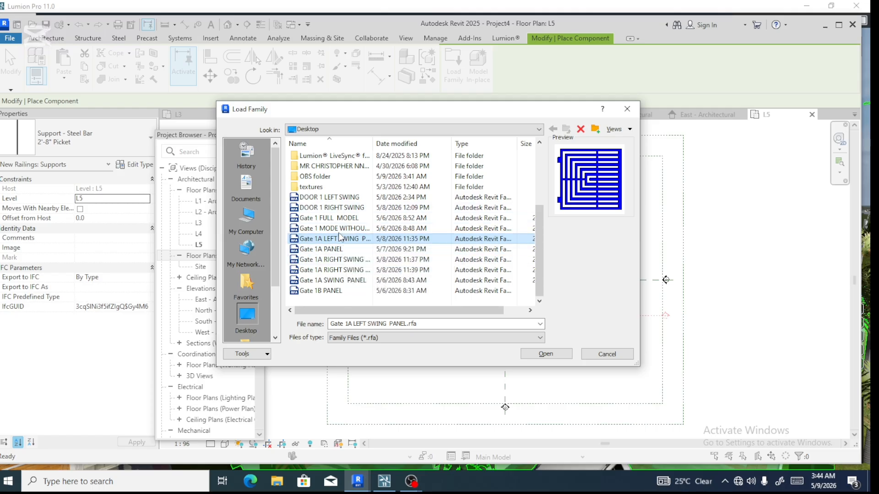
click(337, 219)
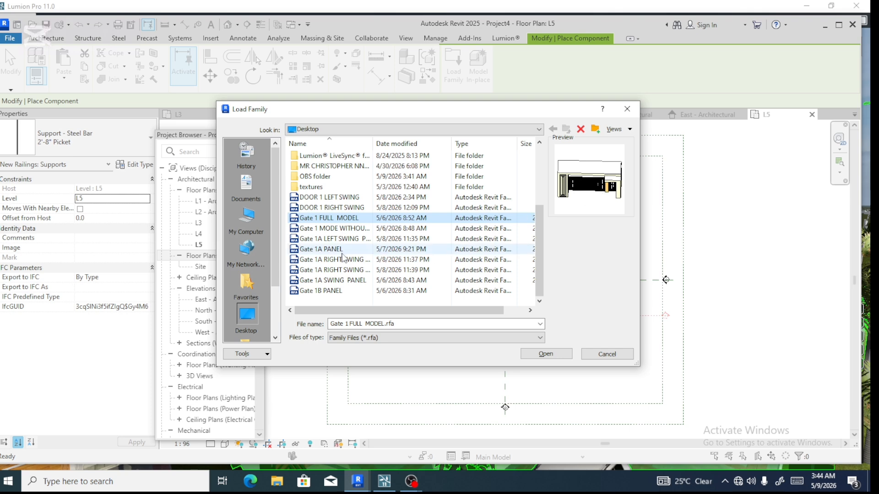
click(322, 241)
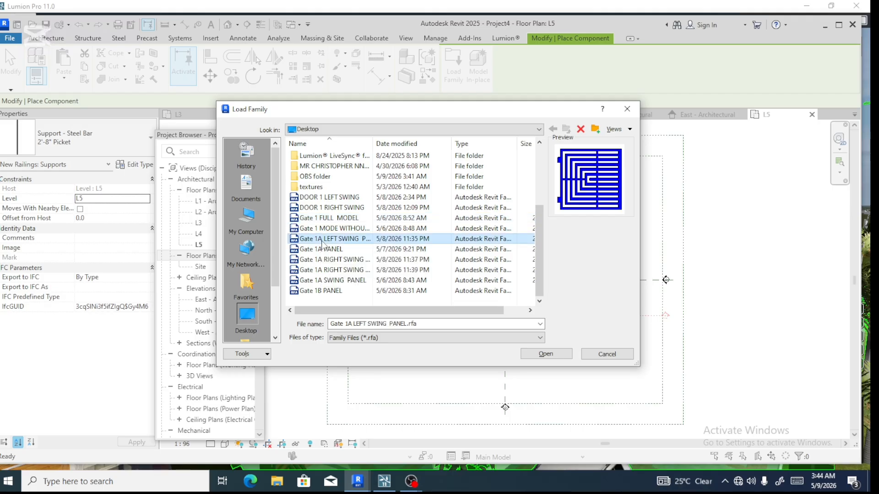
click(552, 355)
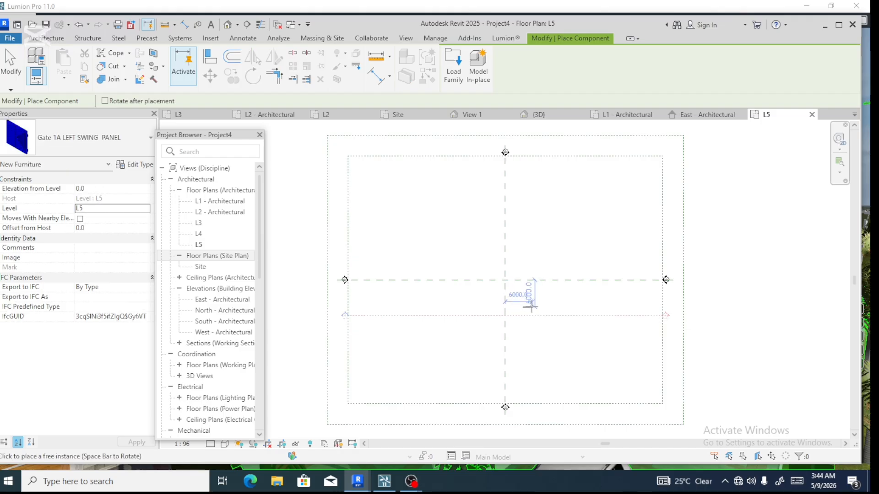
Place one gate panel on the L5 plan, about 6000 right of and 6000 below the crossing of the centre reference planes
click(531, 306)
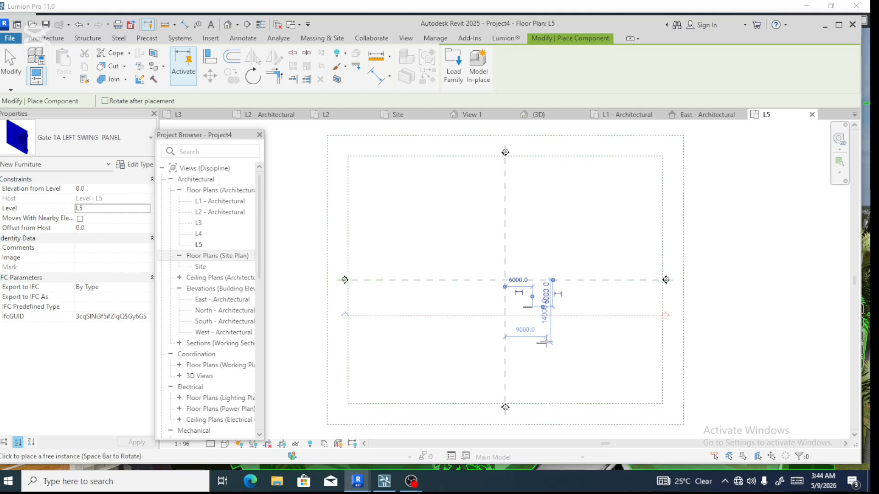
key(Escape)
key(Escape)
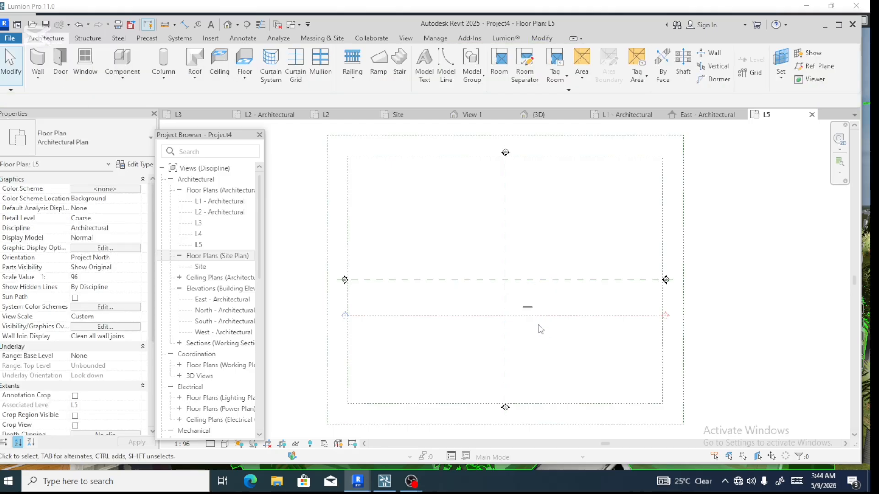
Examine the placed gate panel up close in plan and in the default 3D view from the front and top
click(527, 317)
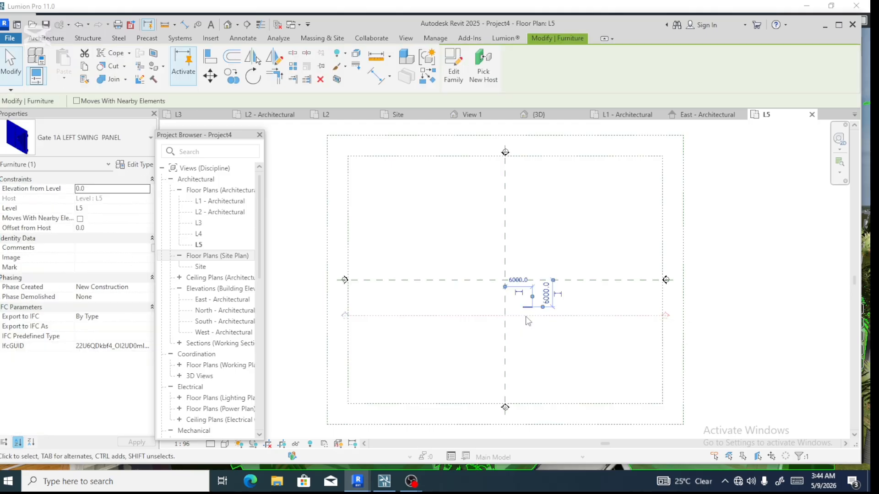
scroll(525, 320, up, 2)
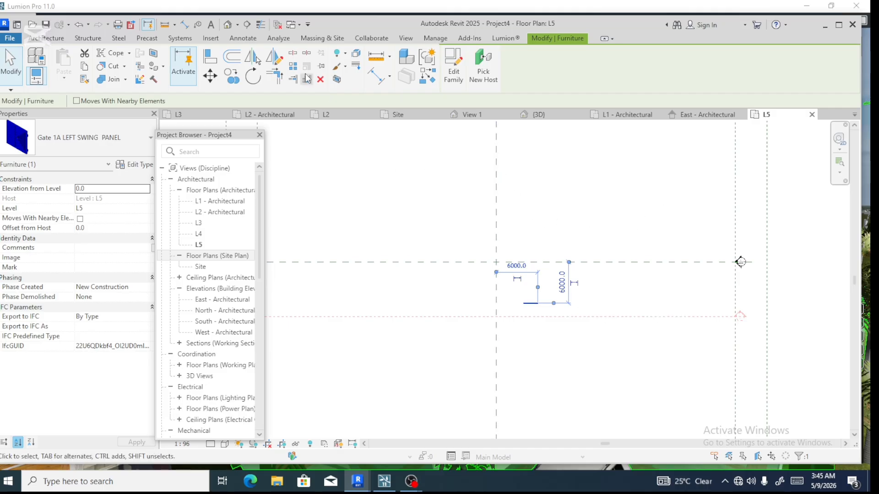
click(248, 25)
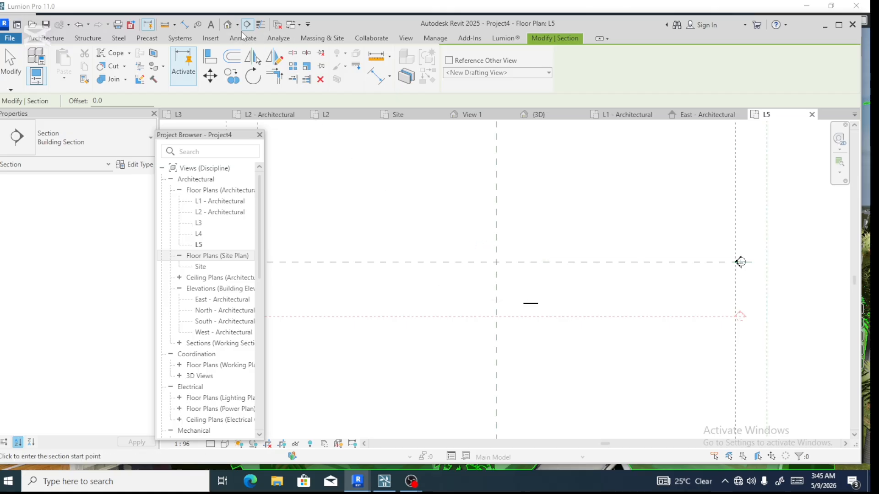
click(232, 25)
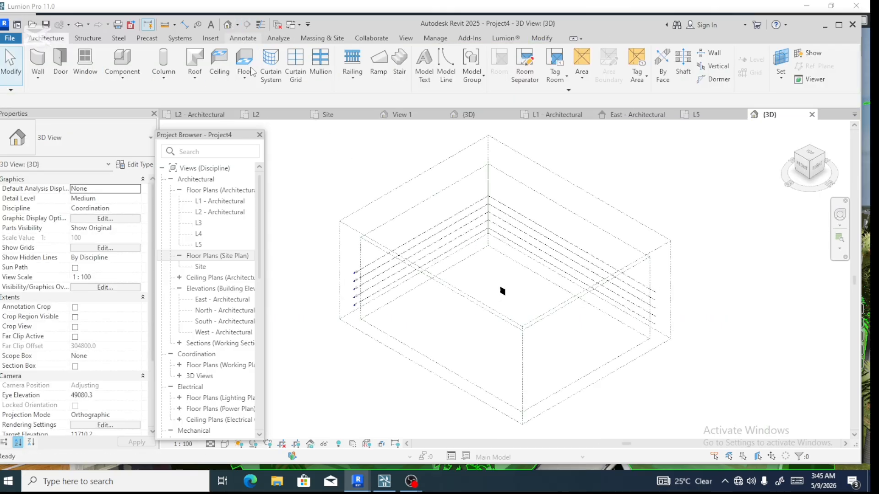
click(803, 168)
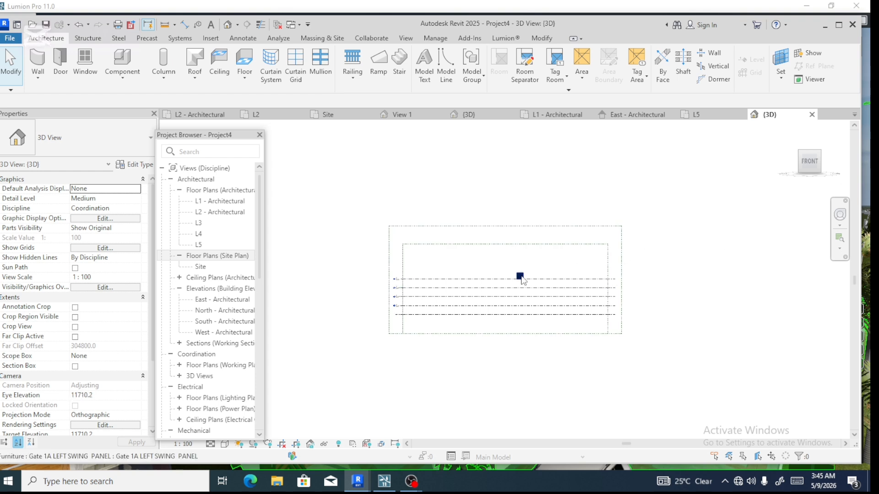
scroll(522, 280, up, 5)
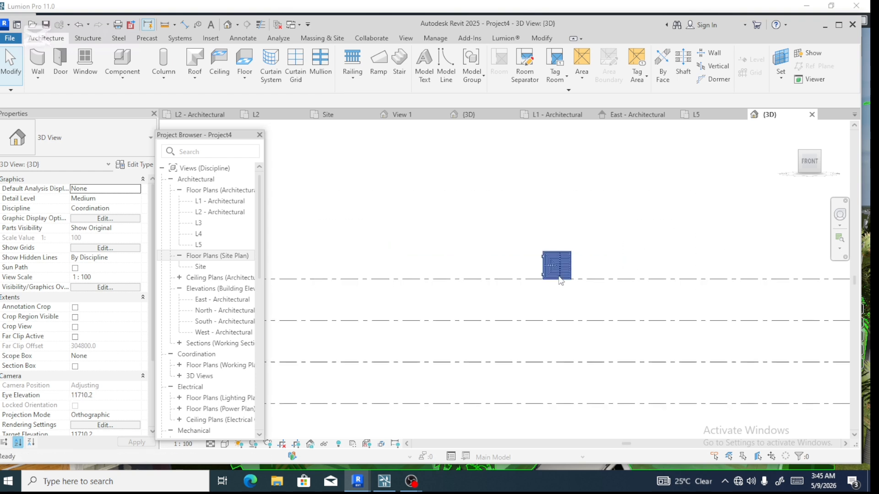
scroll(559, 280, up, 4)
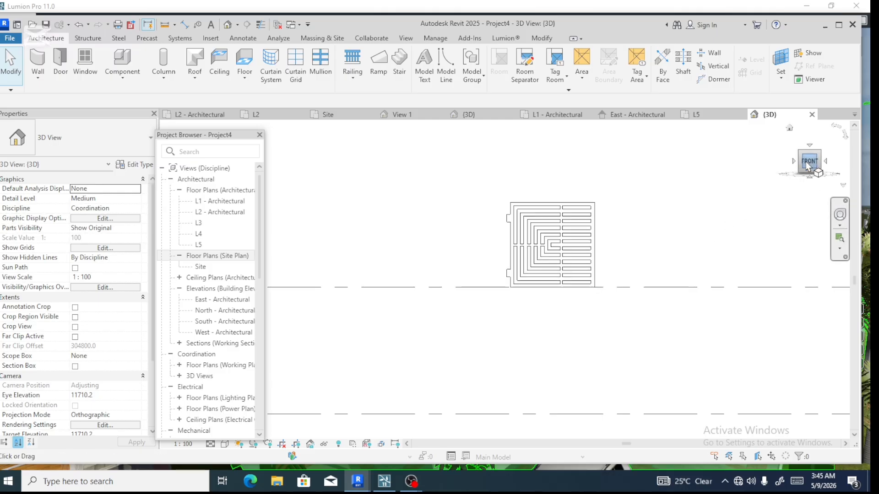
click(811, 146)
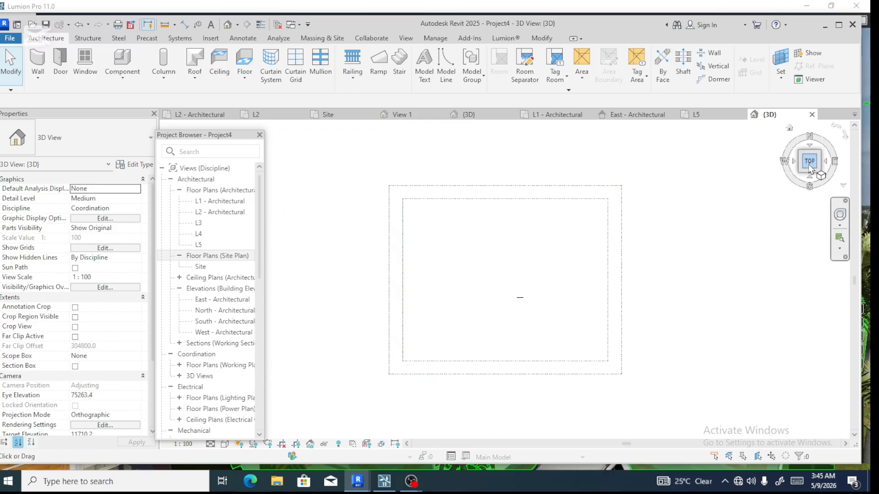
drag(810, 170, 819, 166)
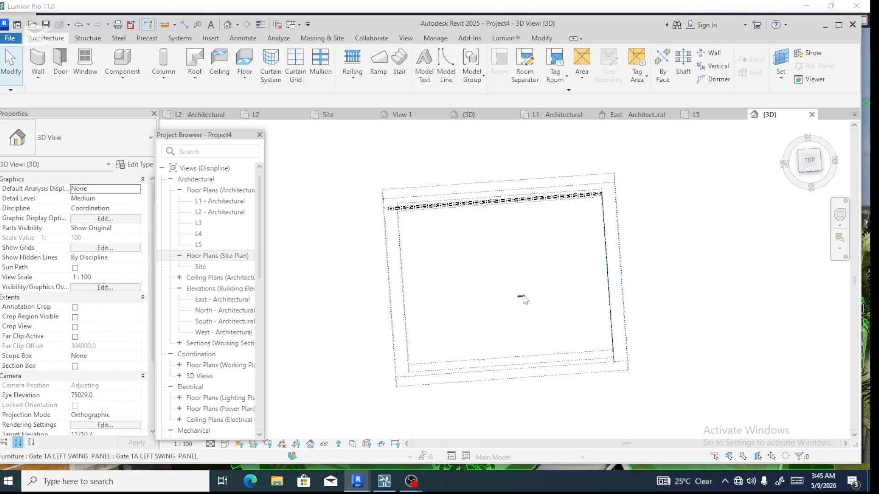
click(807, 161)
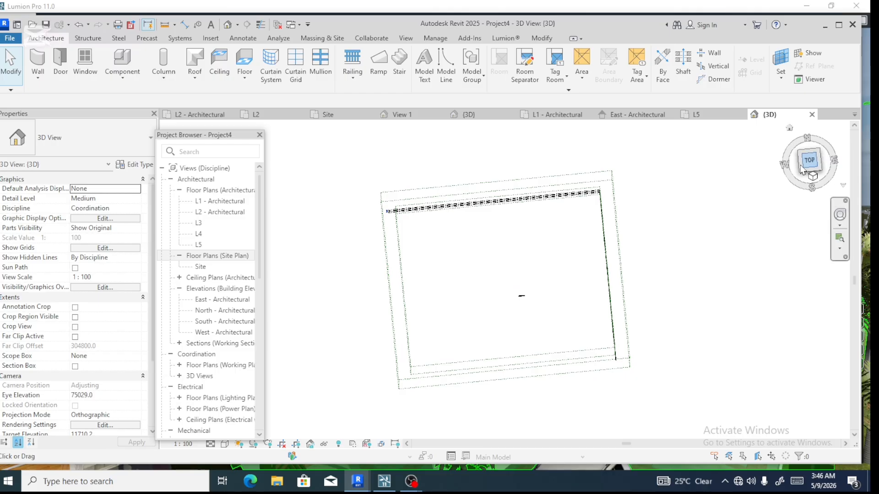
Open the L1 - Architectural floor plan and save the project to the Desktop as Gate 1A LEFT SWING PANEL.rfa
double_click(207, 202)
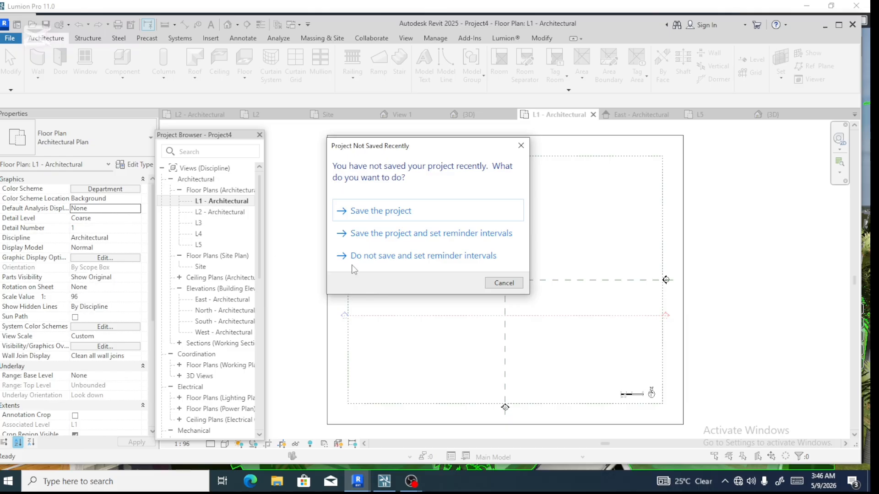
click(381, 220)
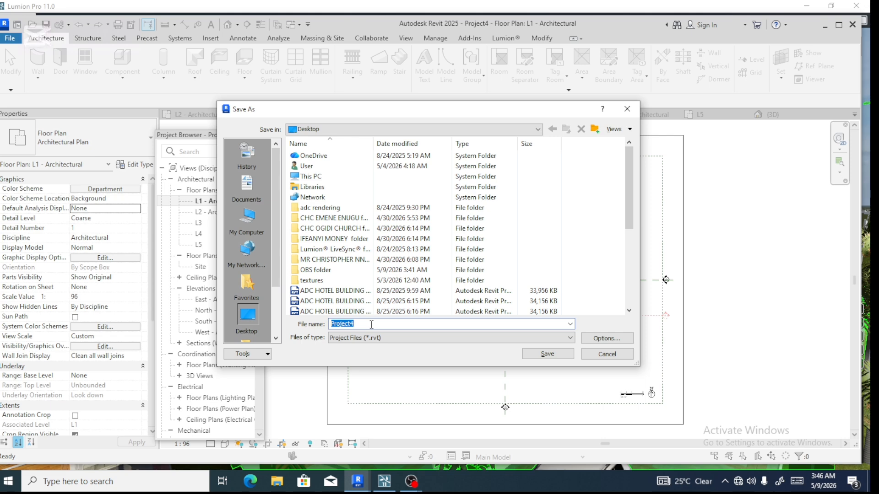
text(Gate 1 FULL MODEL.rfa)
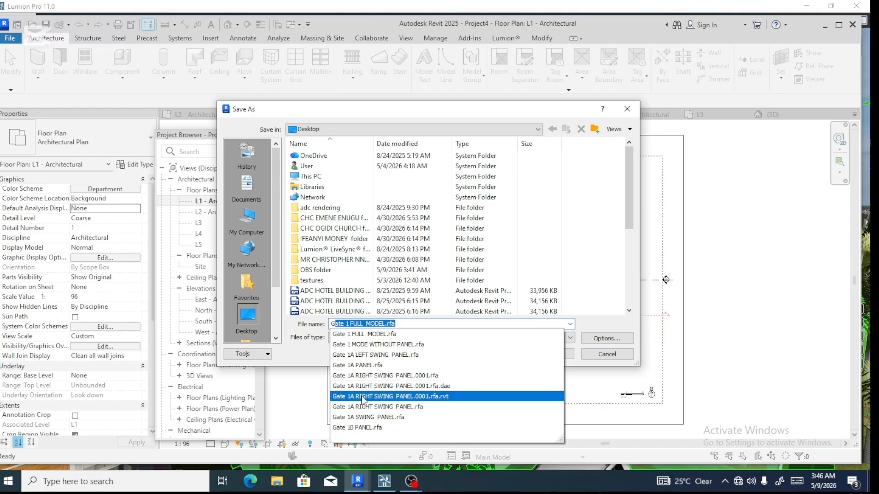
click(367, 356)
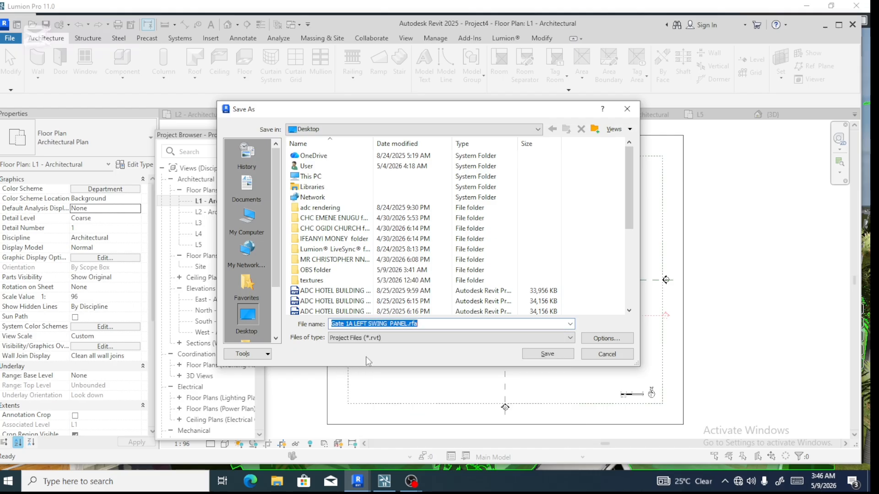
click(554, 356)
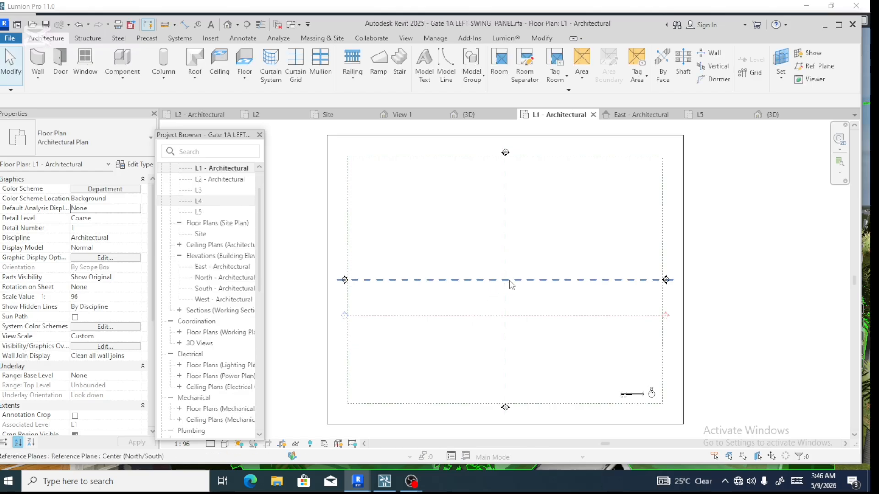
click(209, 172)
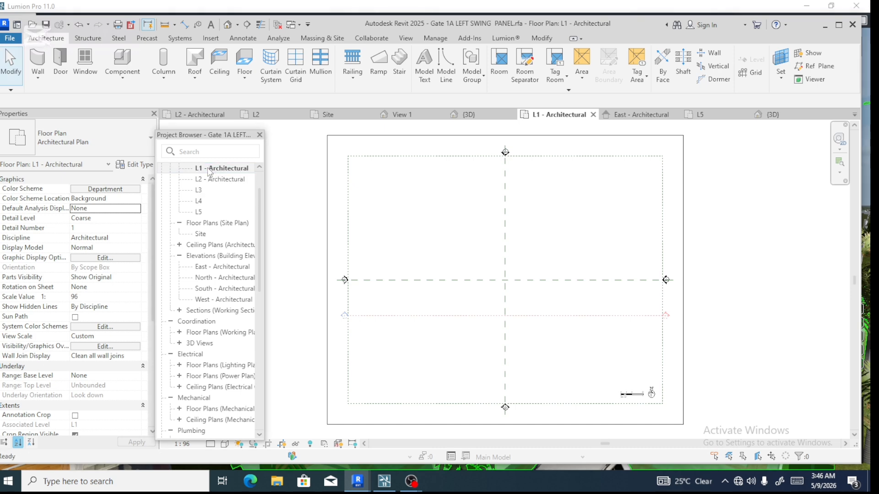
double_click(208, 169)
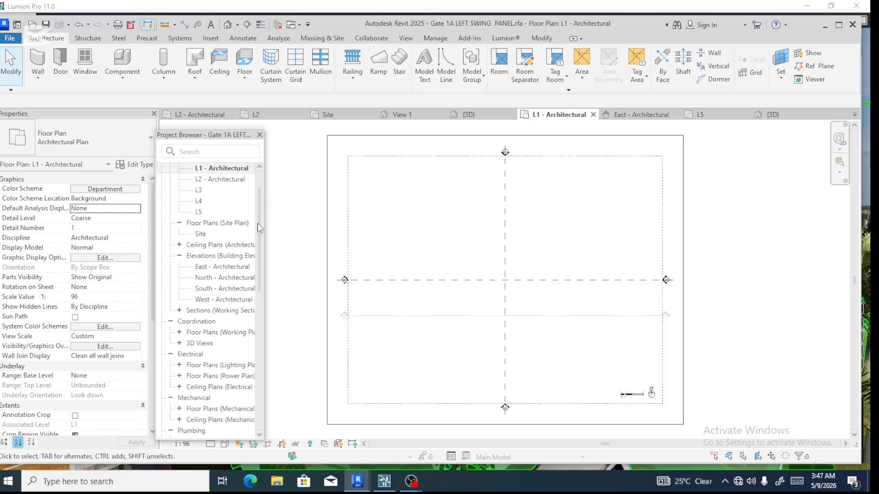
scroll(262, 225, up, 1)
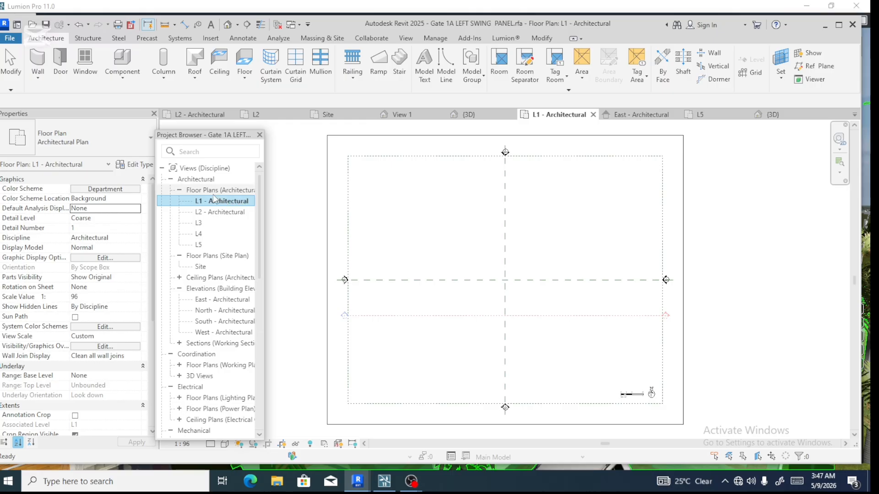
click(202, 267)
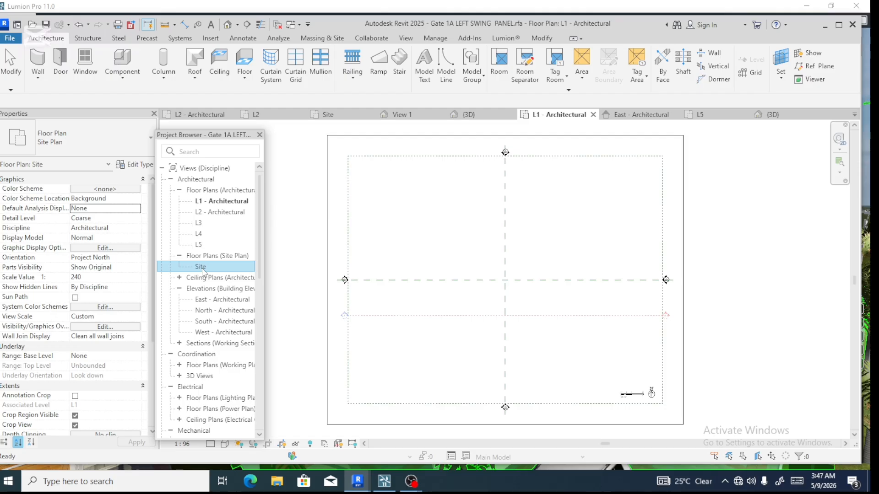
click(202, 267)
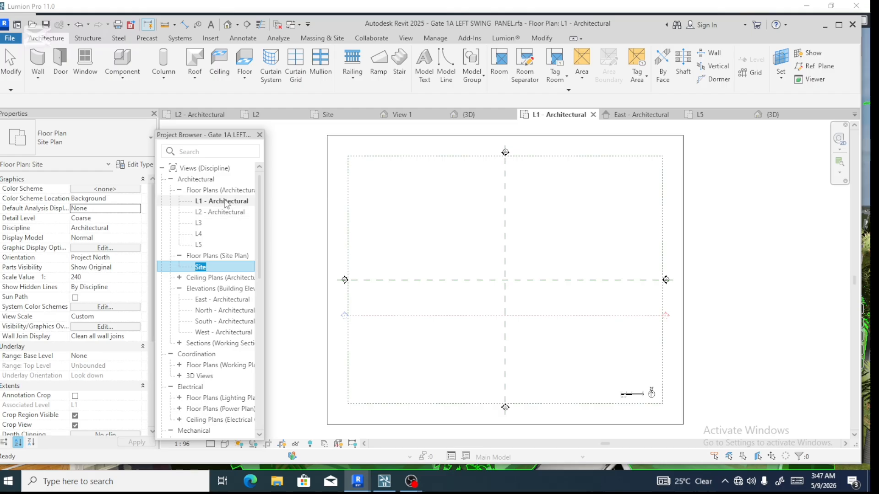
click(211, 202)
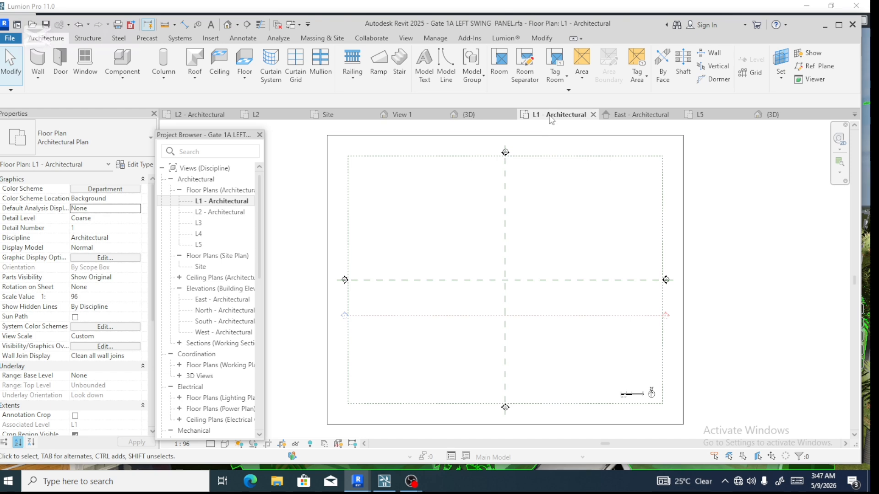
click(476, 121)
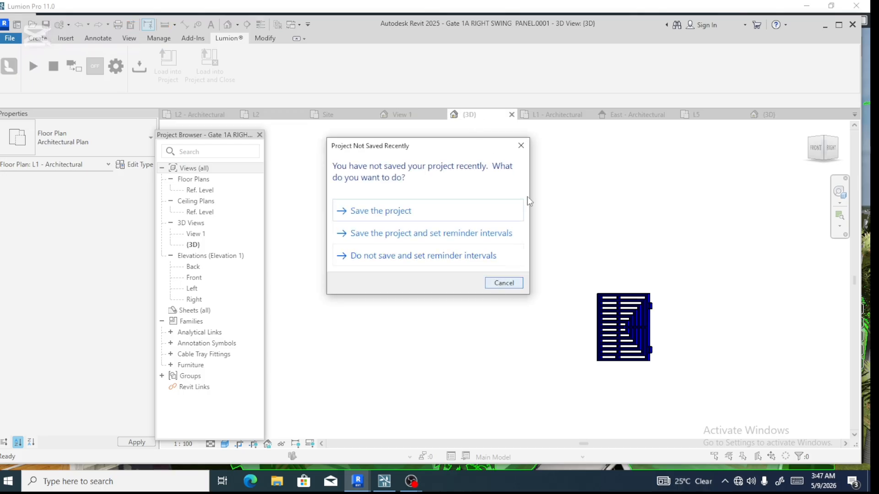
click(521, 145)
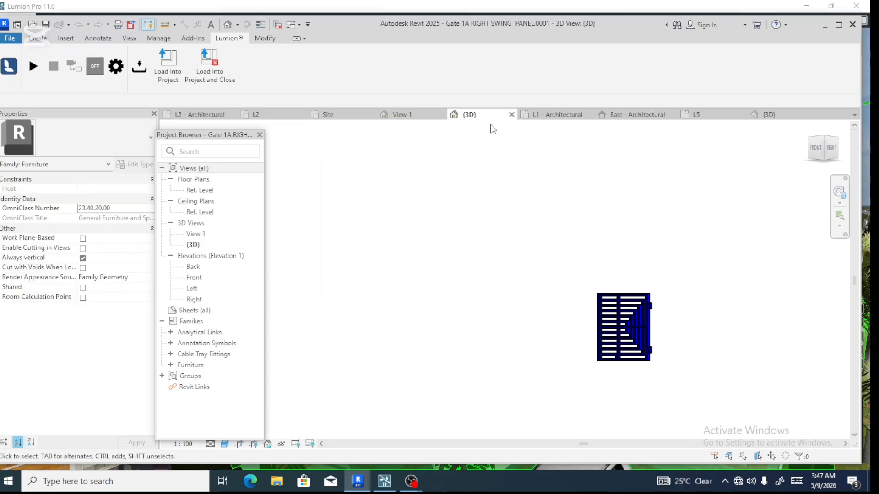
Delete the gate panel placed on the L5 floor plan
click(695, 118)
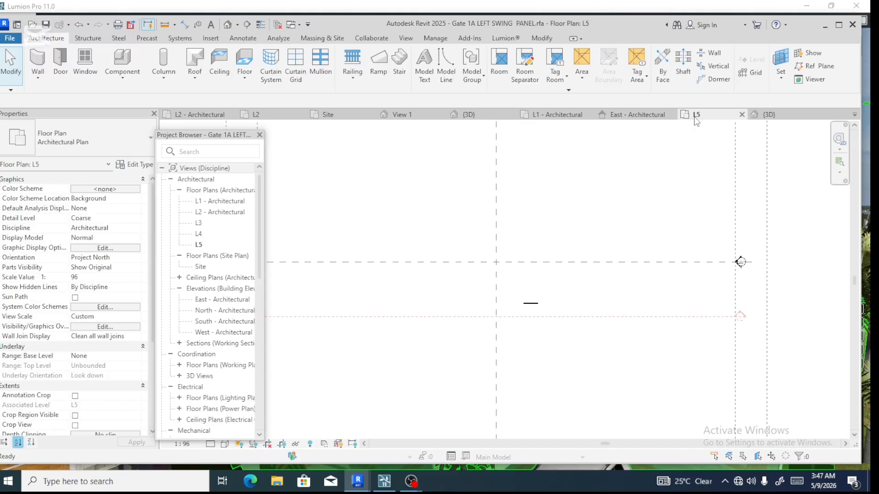
click(535, 304)
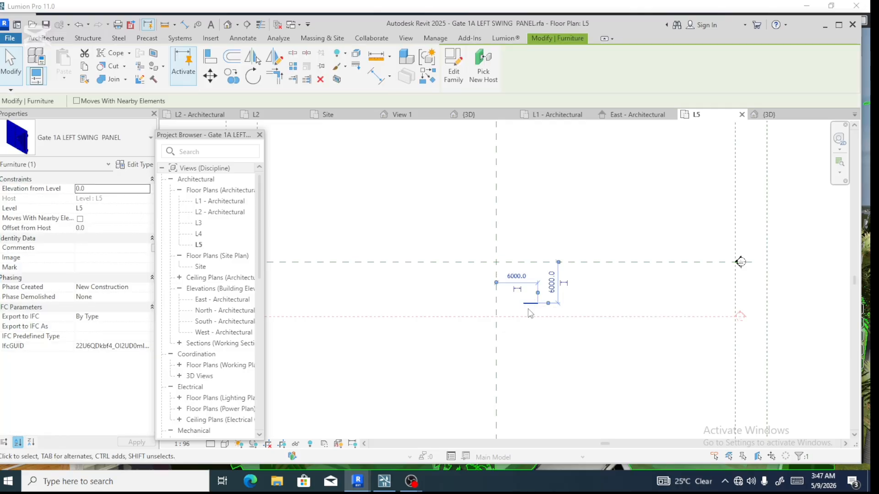
click(529, 312)
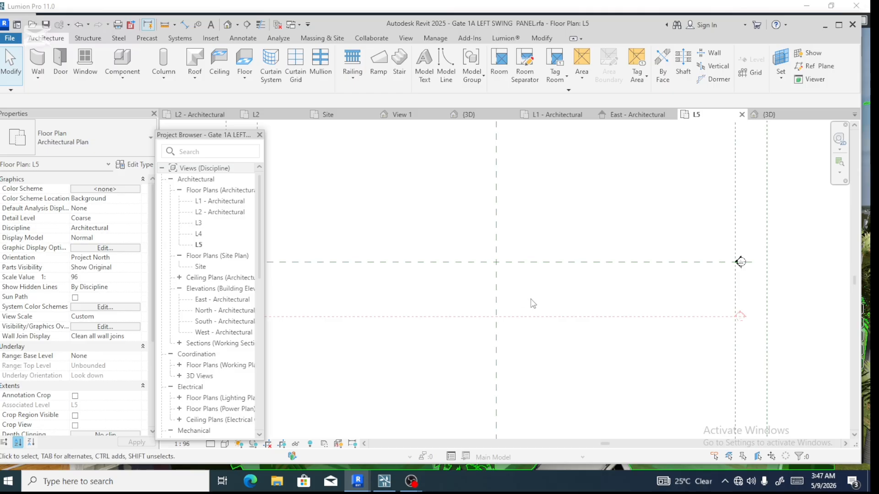
Place one Gate 1A LEFT SWING PANEL component on the L1 - Architectural plan, its right end at the crossing of the centre reference planes
double_click(205, 202)
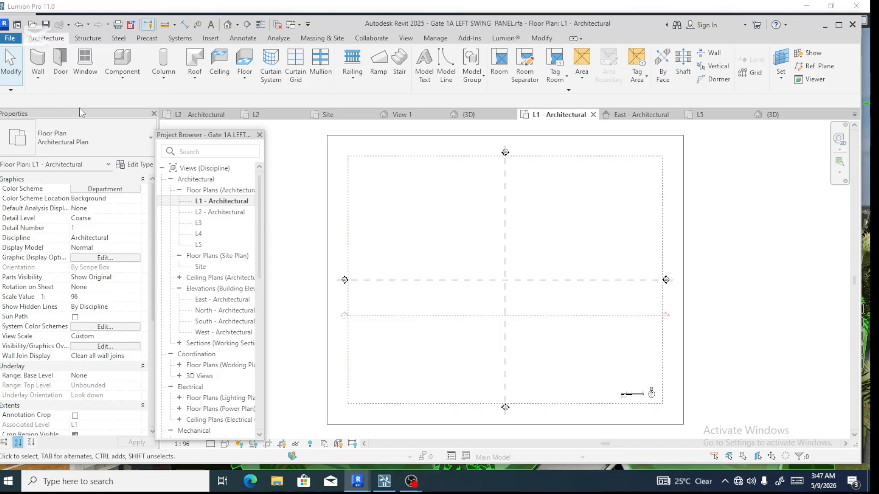
click(136, 78)
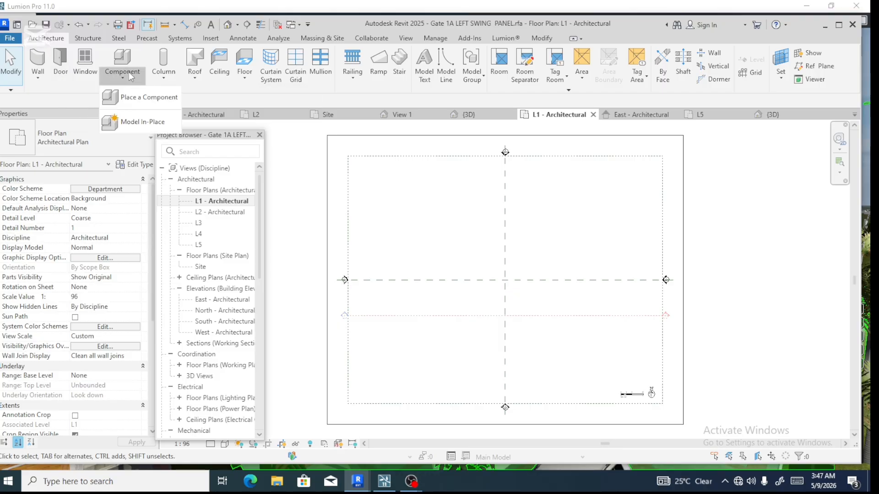
click(137, 97)
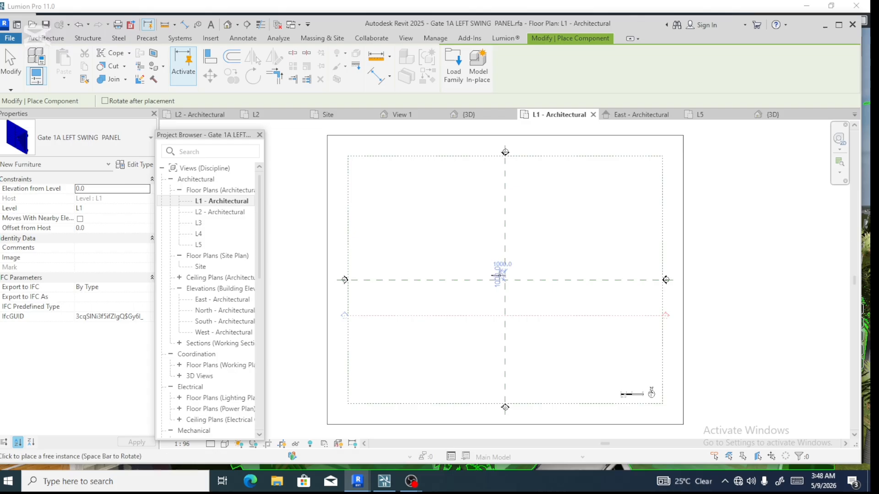
scroll(500, 276, up, 2)
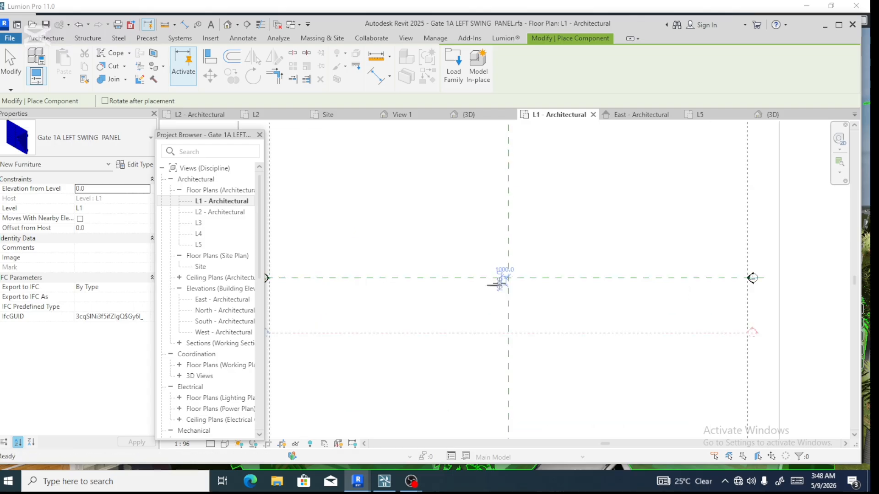
scroll(499, 285, down, 1)
scroll(499, 285, up, 5)
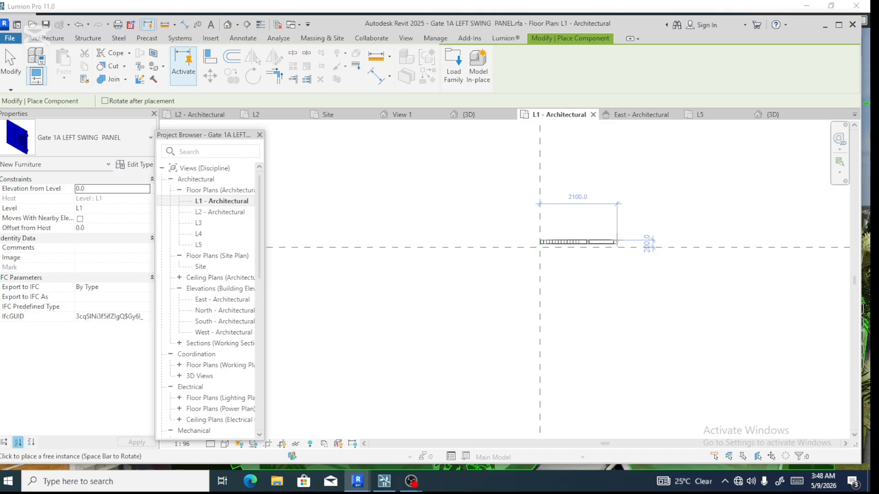
click(541, 245)
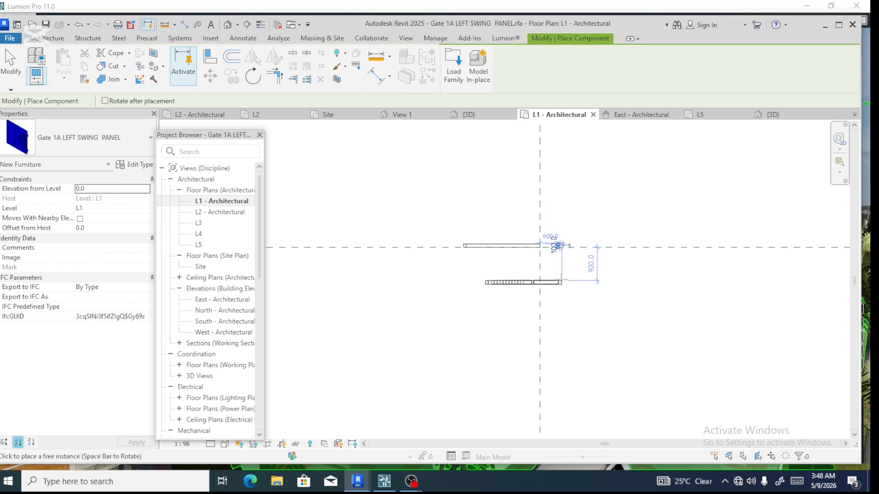
key(Escape)
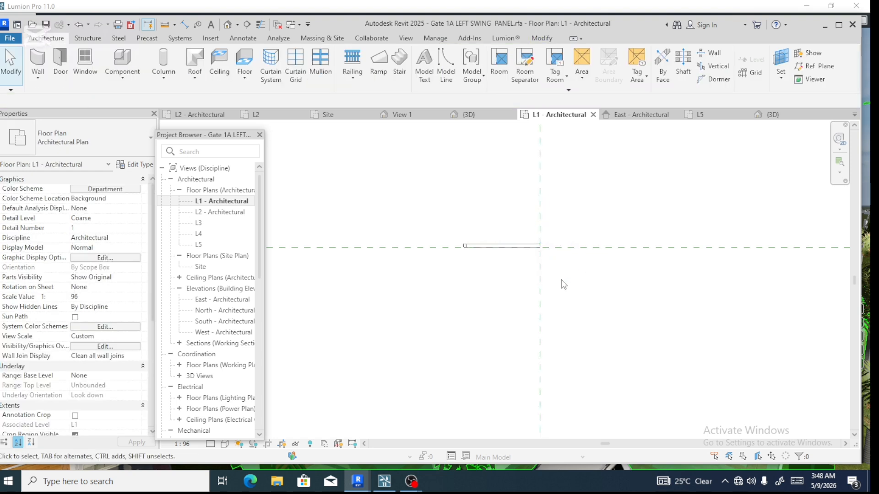
Move the panel right of the vertical centre reference plane, its left end on that plane and its far end about 2100 away
click(515, 247)
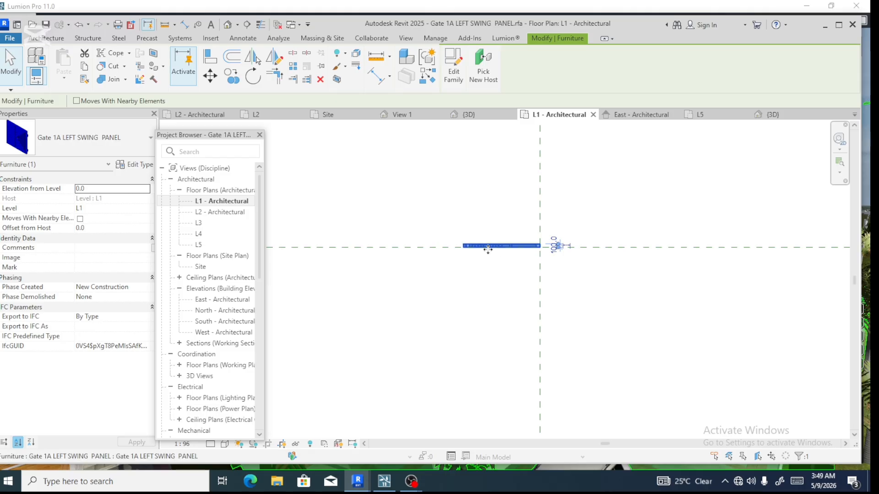
drag(489, 247, 566, 249)
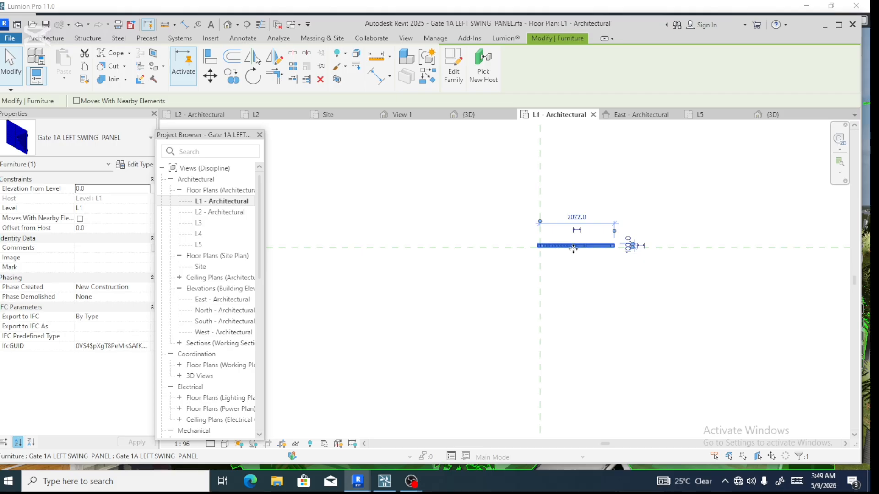
drag(573, 248, 564, 251)
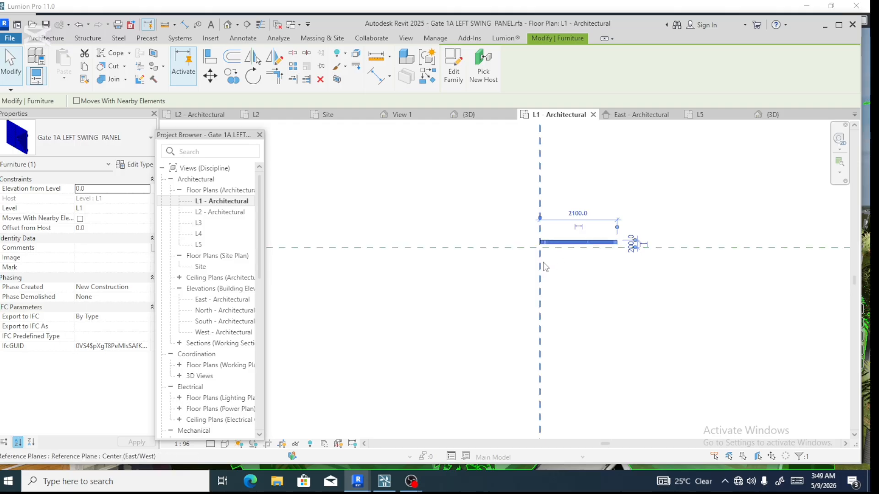
key(Down)
key(Down)
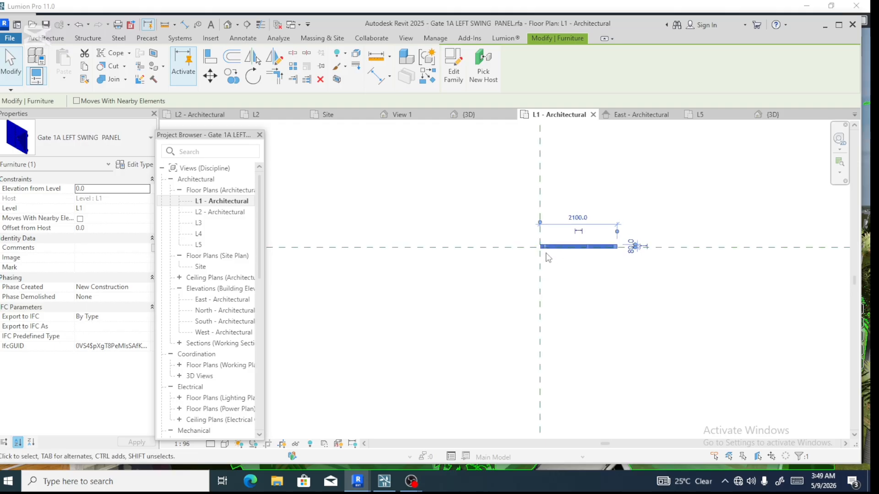
scroll(551, 253, up, 2)
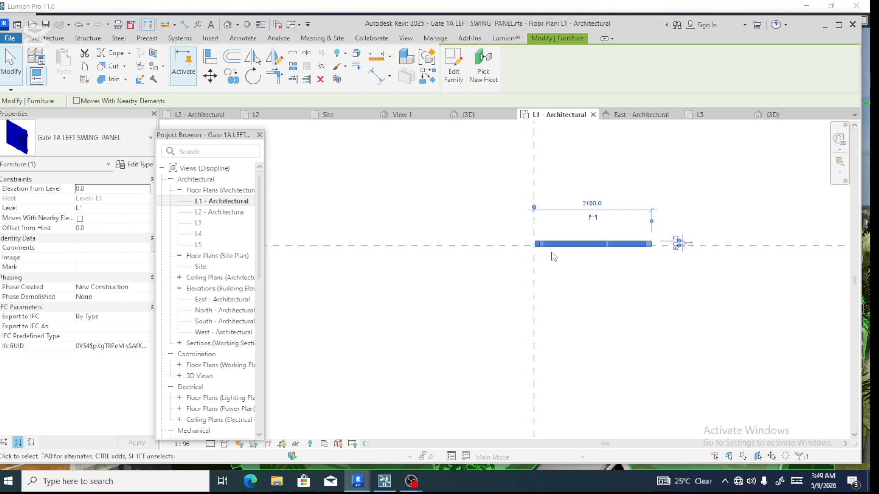
scroll(551, 253, up, 1)
drag(554, 231, 556, 239)
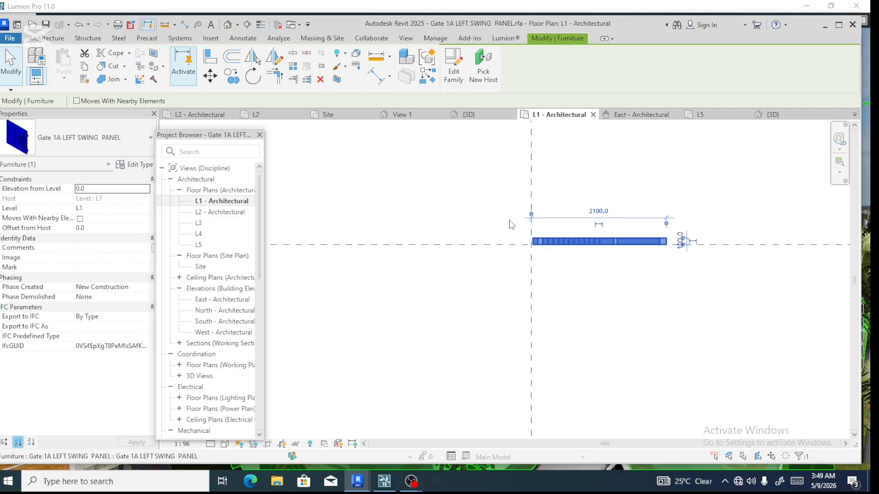
Examine the placed gate panel and its position relative to the levels in the default 3D view from the front
click(229, 26)
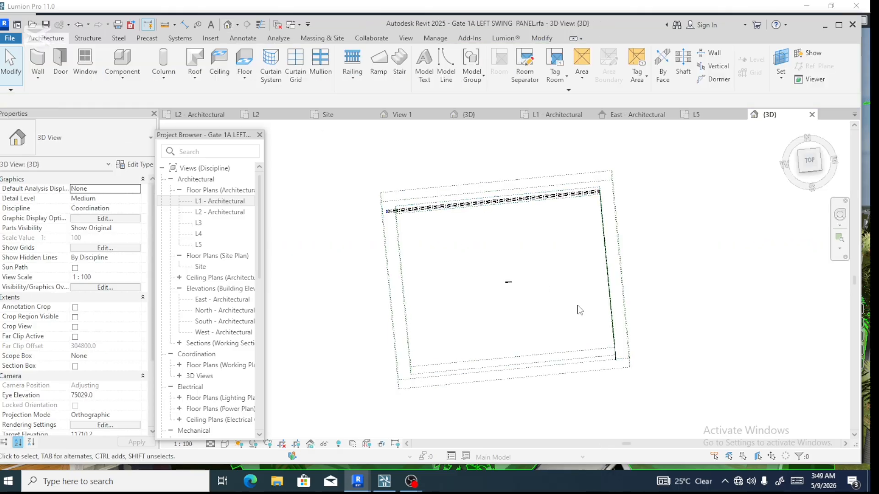
click(810, 176)
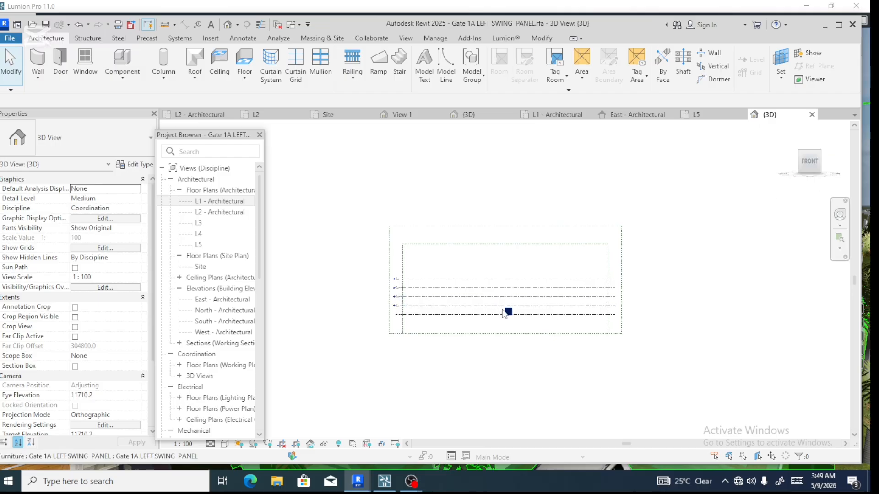
scroll(504, 312, up, 5)
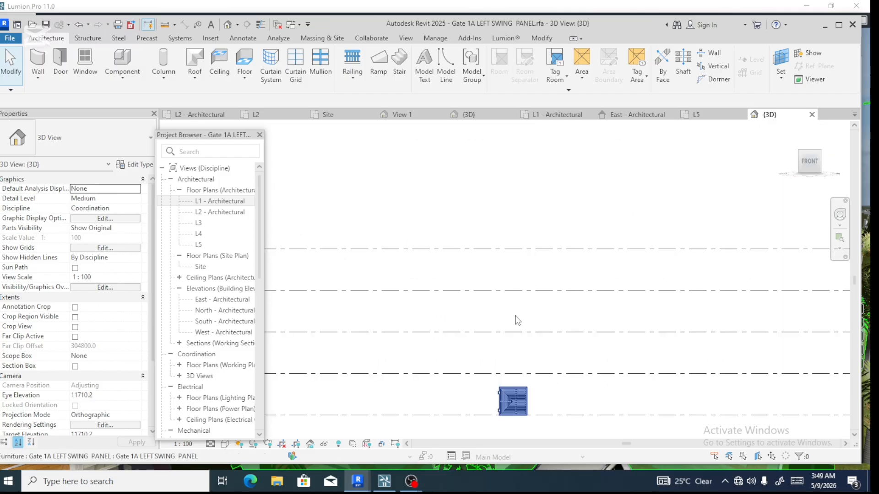
scroll(515, 316, up, 1)
scroll(513, 305, down, 2)
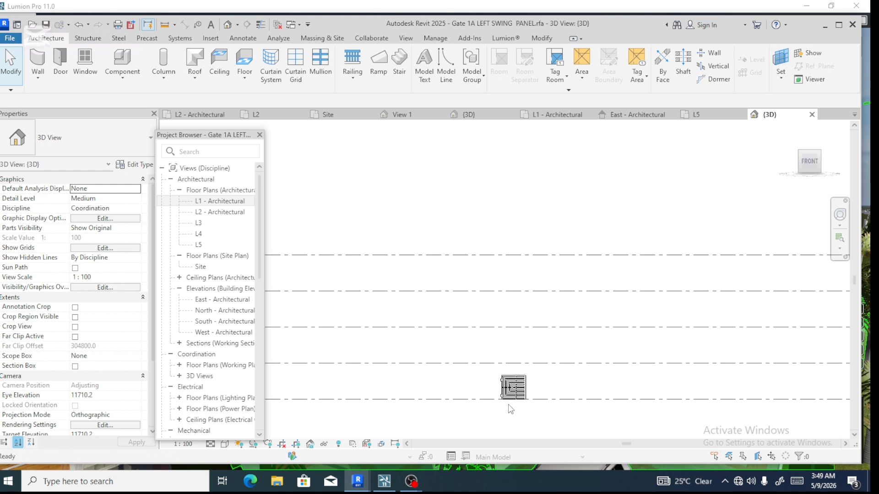
scroll(509, 405, up, 4)
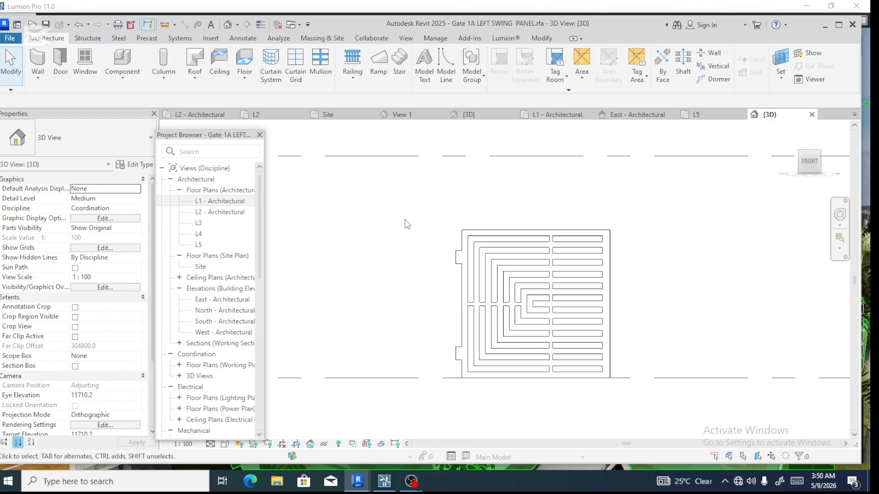
scroll(447, 286, down, 1)
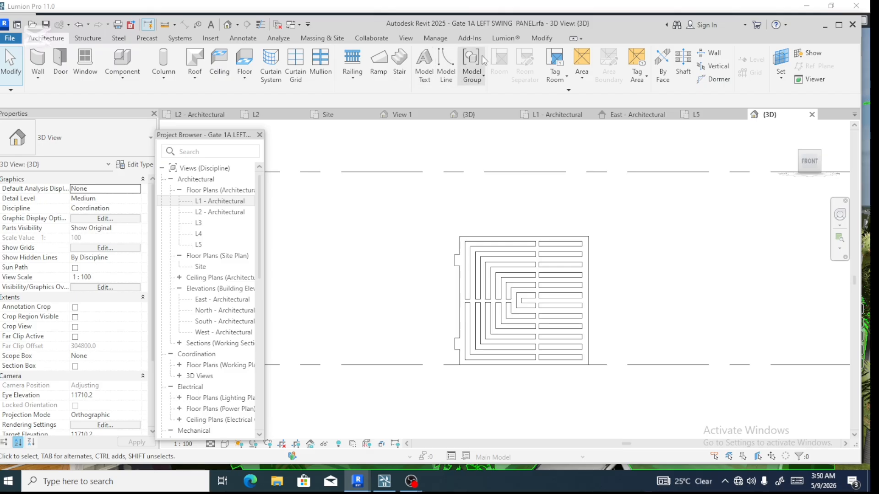
Export the model to Lumion with textures and nodes as a COLLADA file named Gate 1A LEFT SWING PANEL.rfa on the Desktop
click(504, 39)
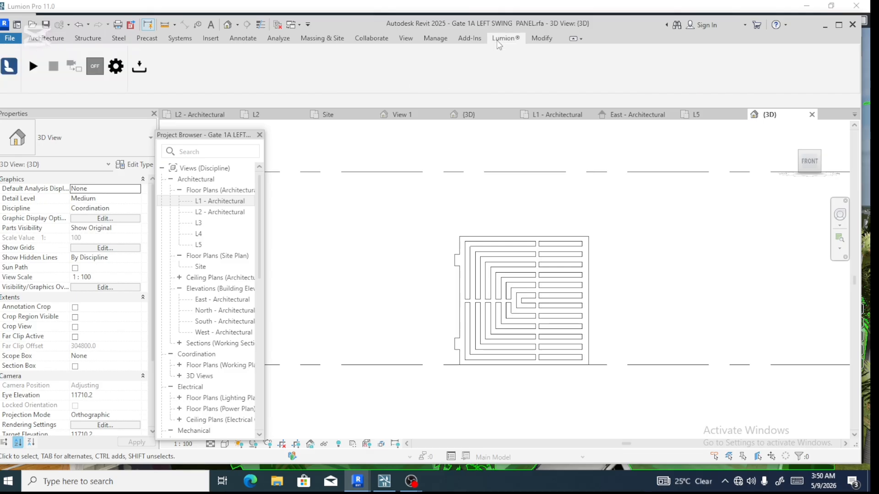
right_click(144, 71)
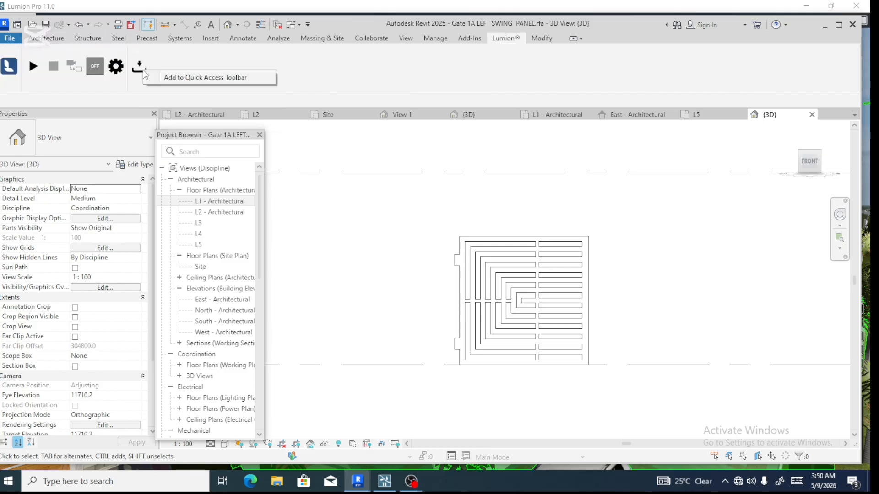
click(141, 69)
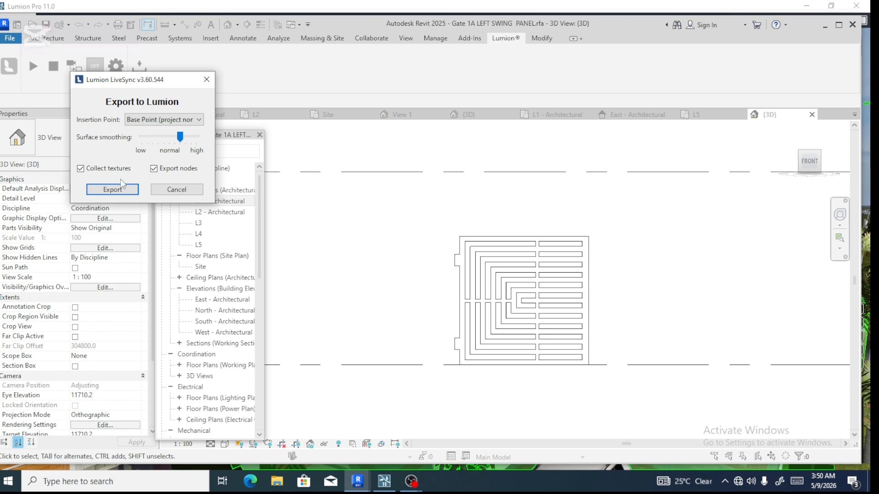
click(115, 190)
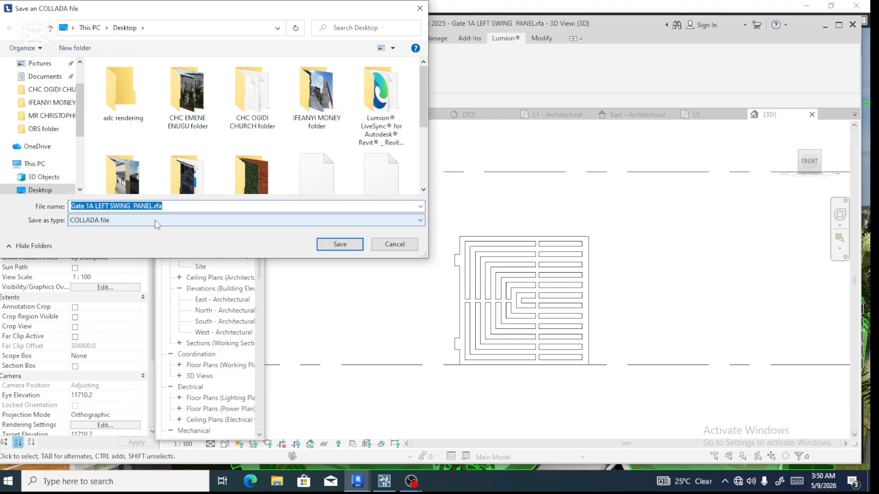
click(346, 245)
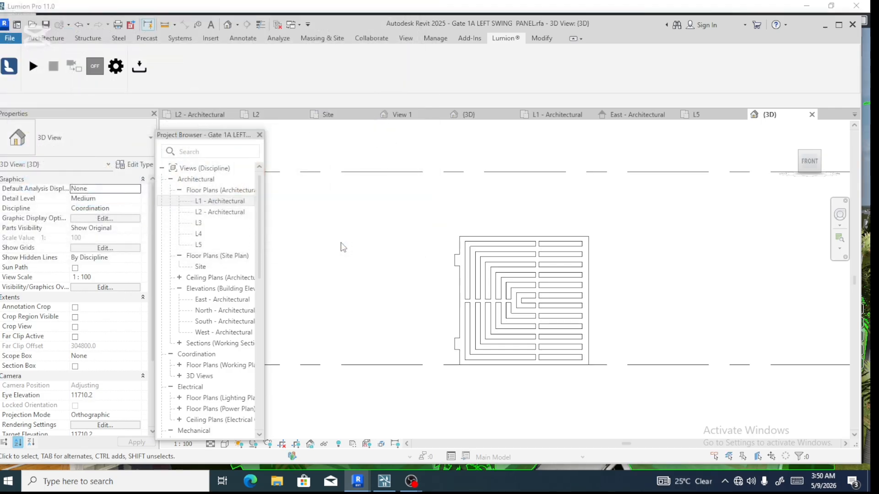
Switch to Lumion and examine the apartment compound, the neighbouring bungalow and the road from farther back
click(385, 481)
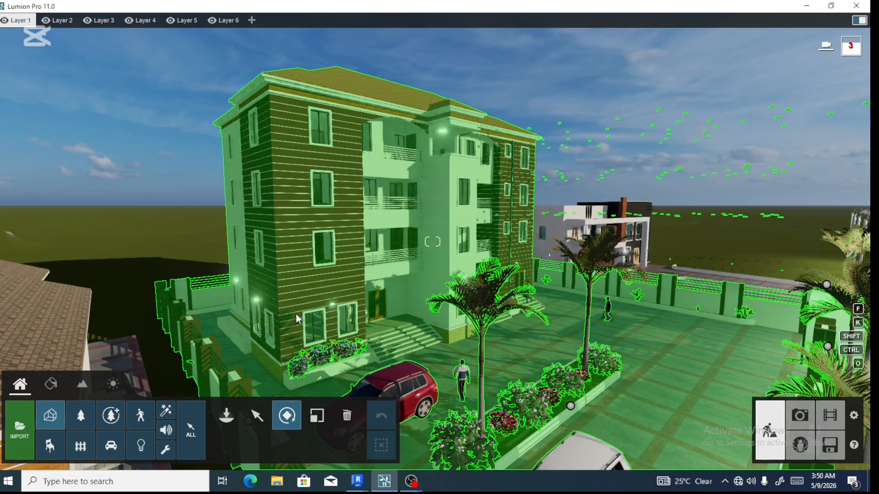
key(s)
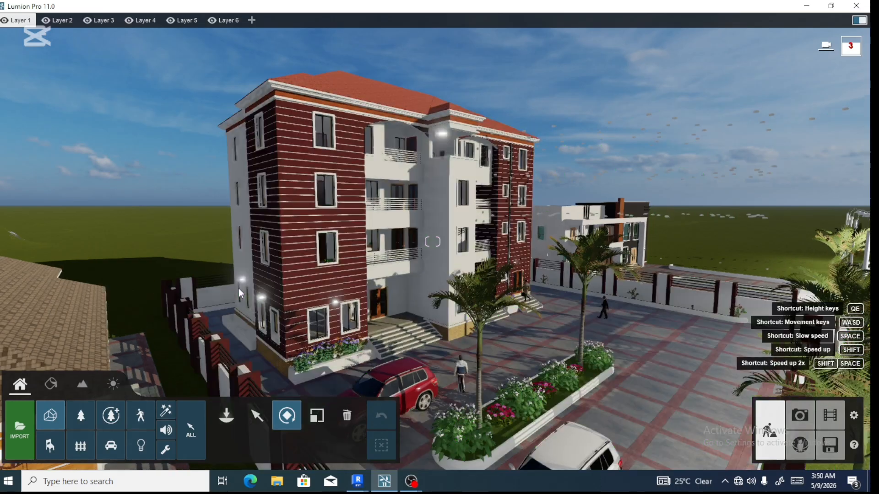
key(s)
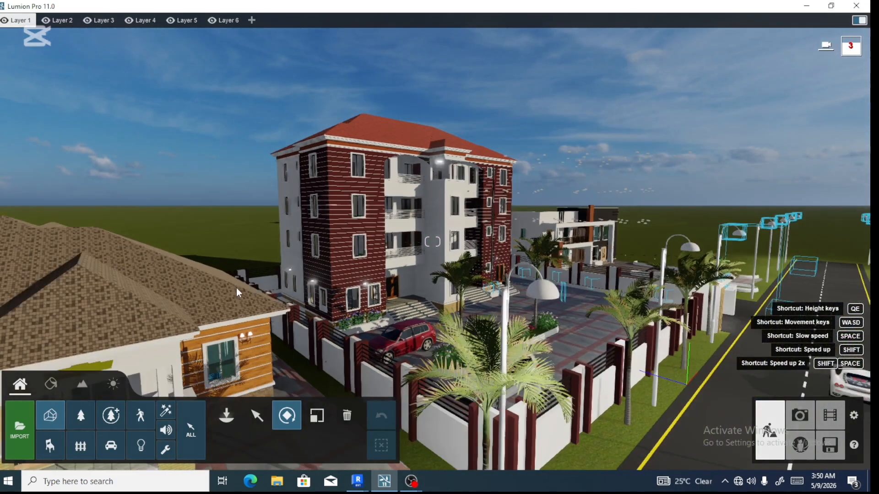
right_drag(235, 284, 200, 285)
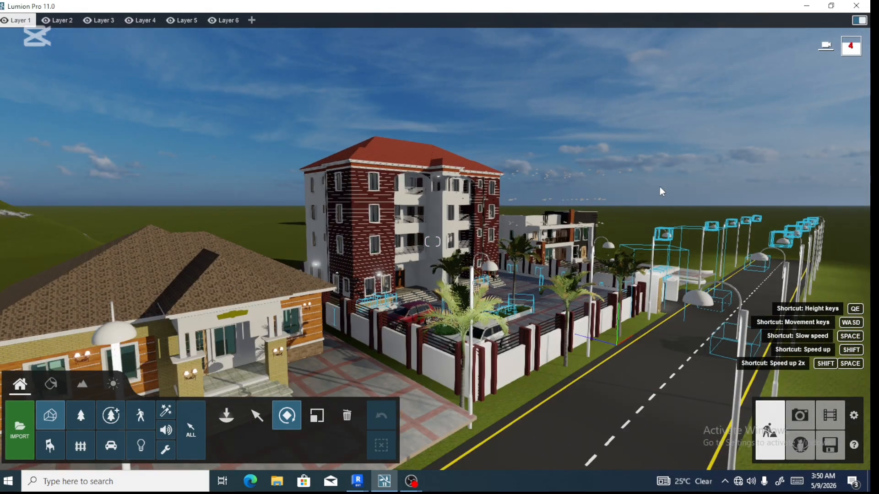
key(s)
key(s)
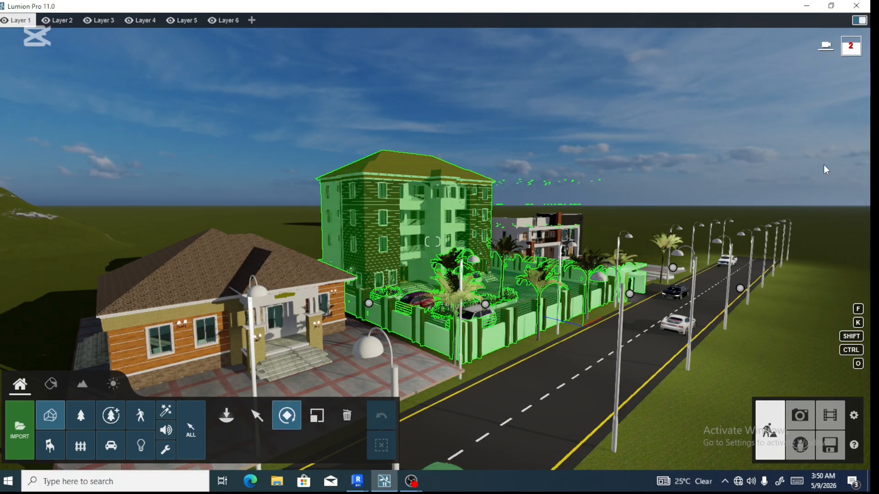
right_drag(824, 160, 560, 356)
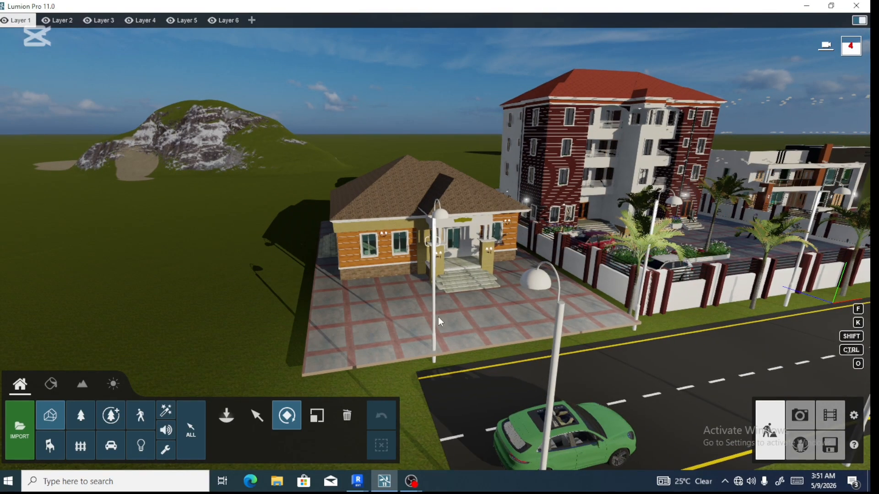
Examine the compound's street front as far as its entrance and select the right swing gate panel installed there
key(d)
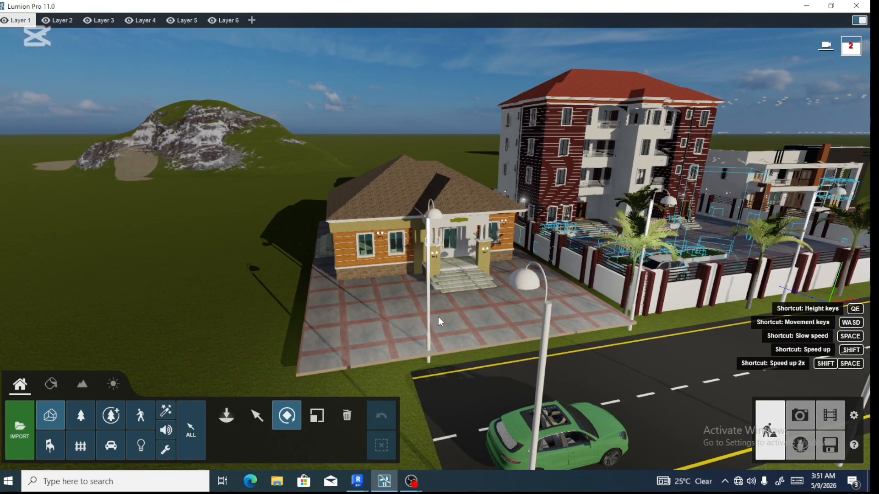
key(d)
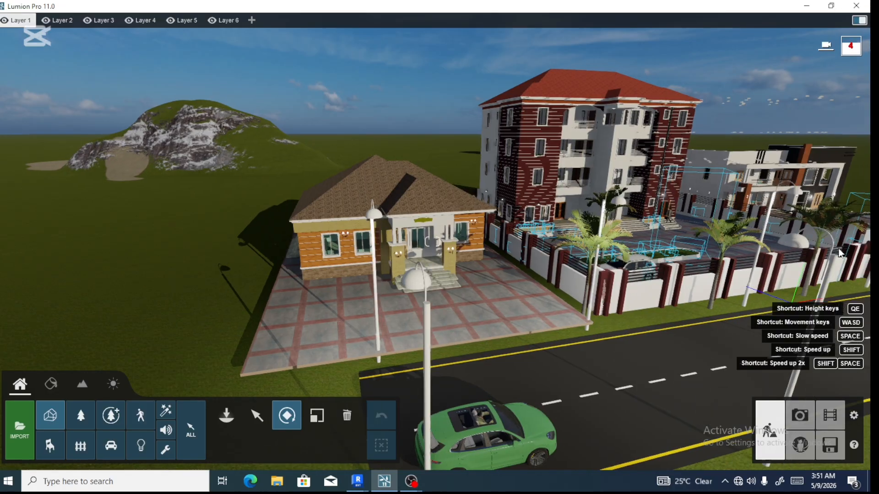
key(d)
key(d)
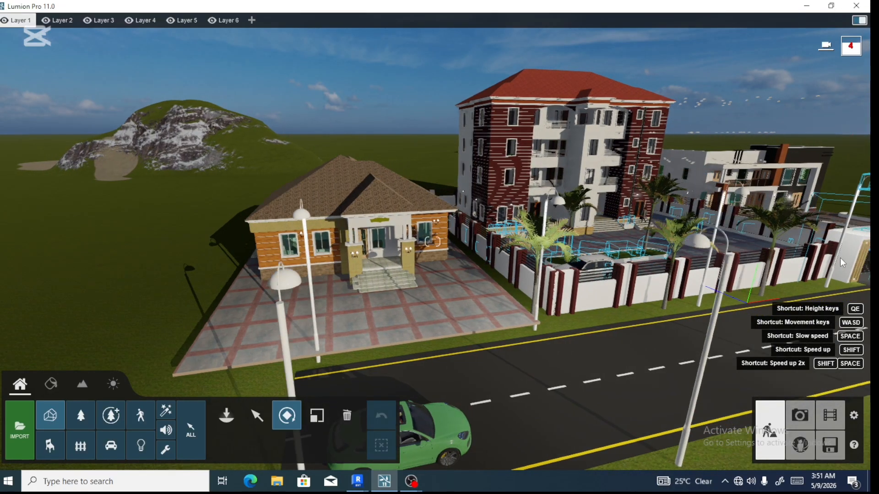
key(d)
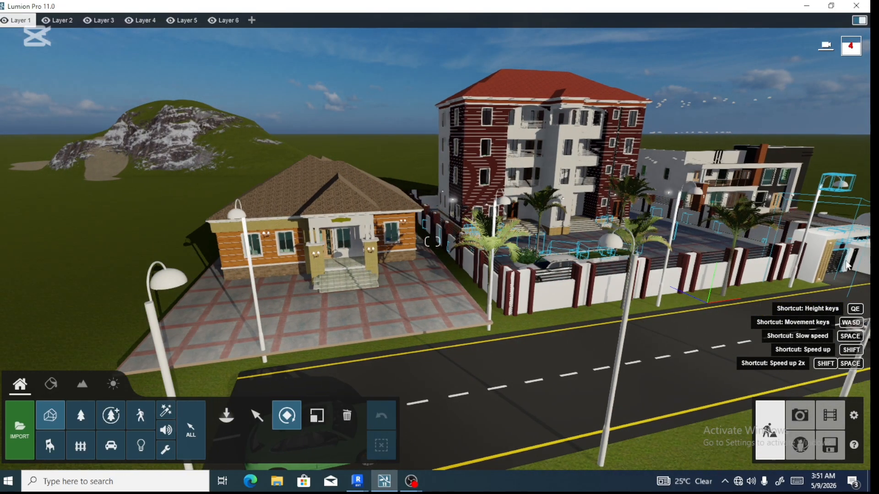
key(d)
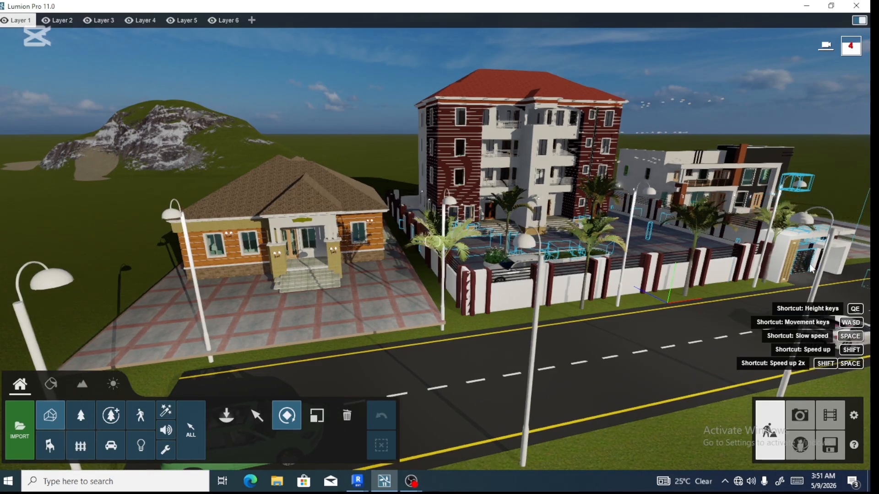
key(d)
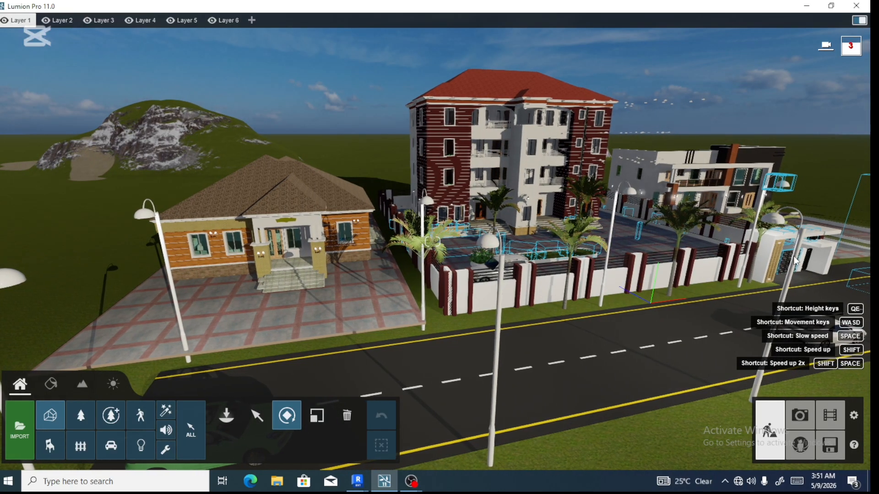
click(774, 261)
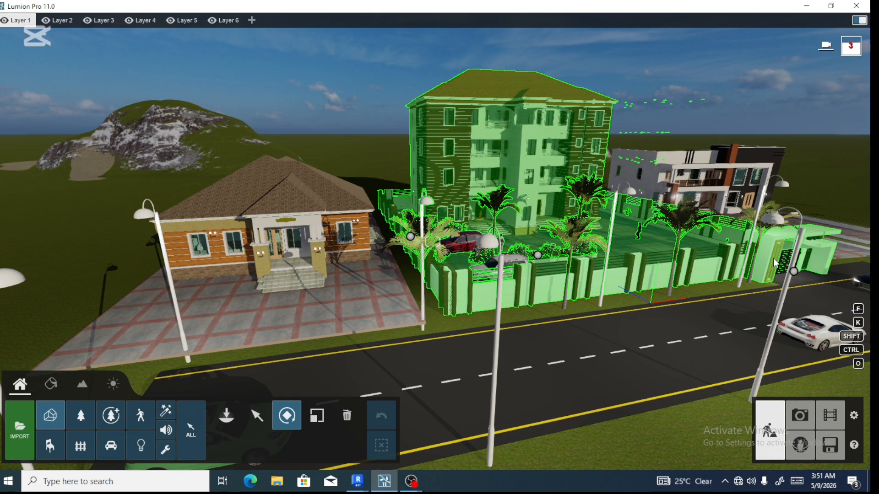
key(d)
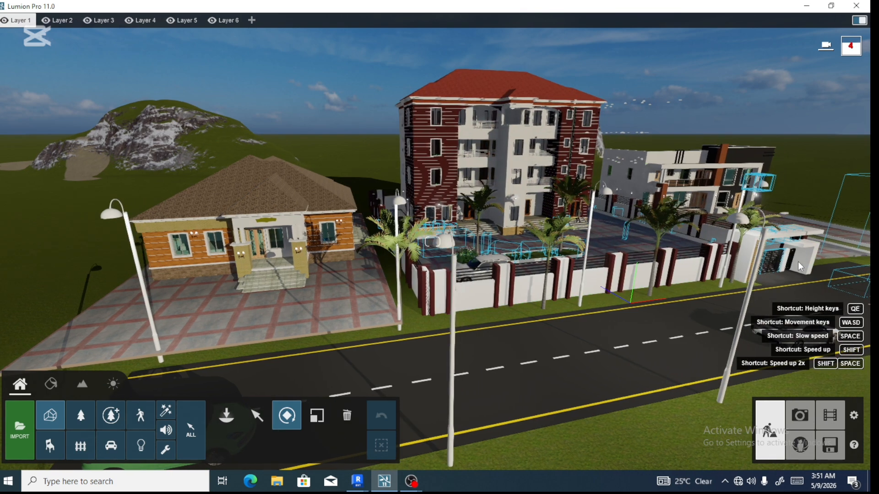
key(d)
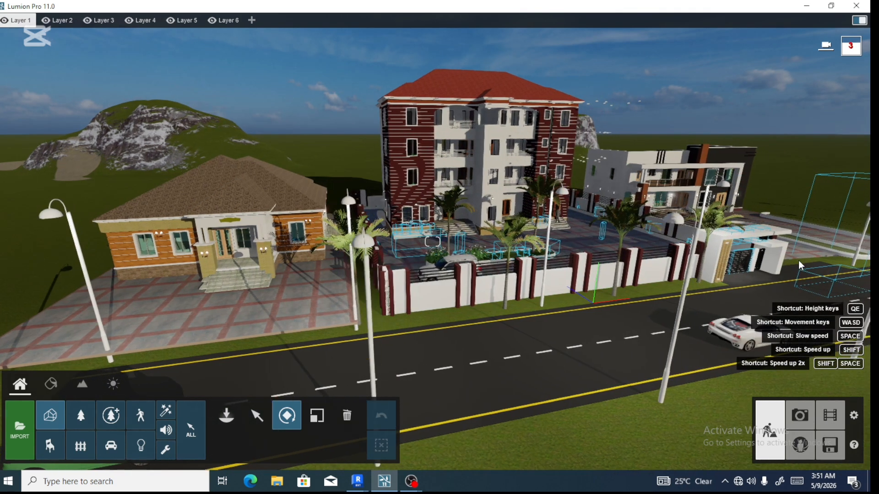
key(d)
key(d)
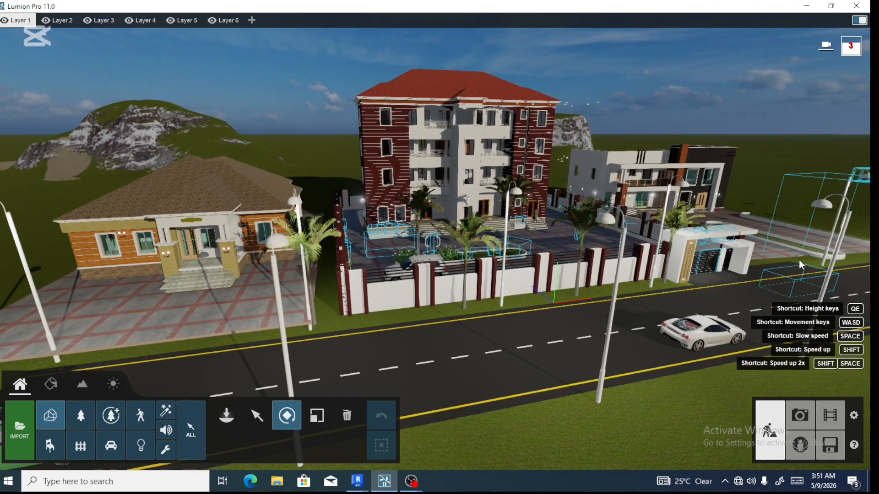
key(d)
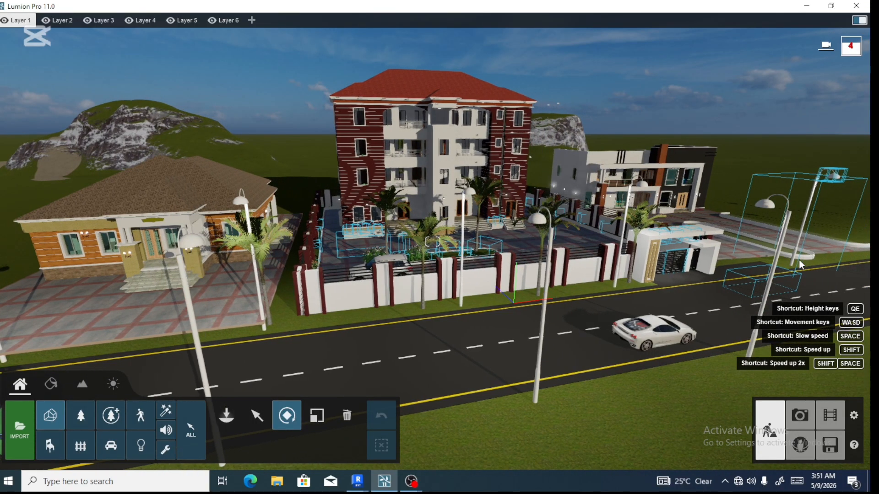
key(d)
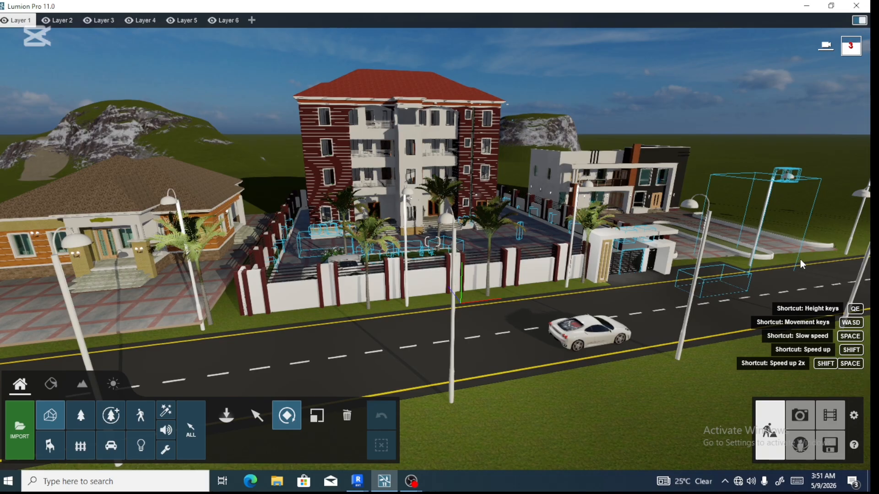
key(d)
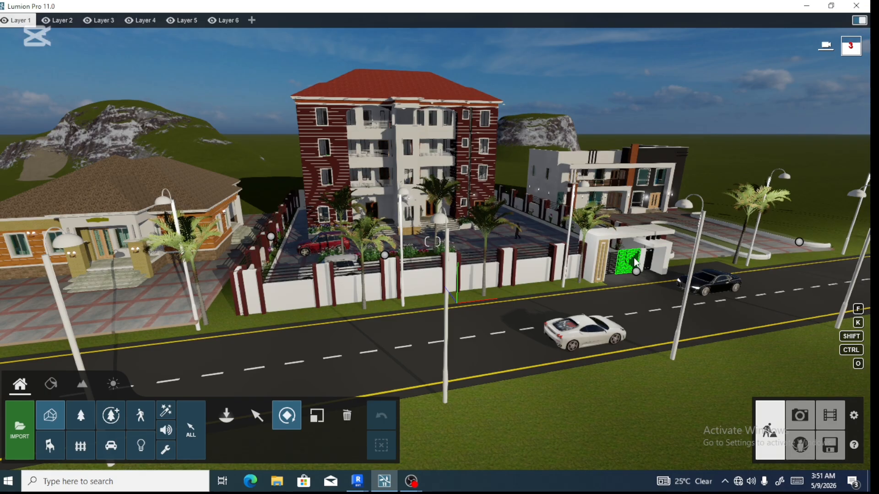
click(634, 268)
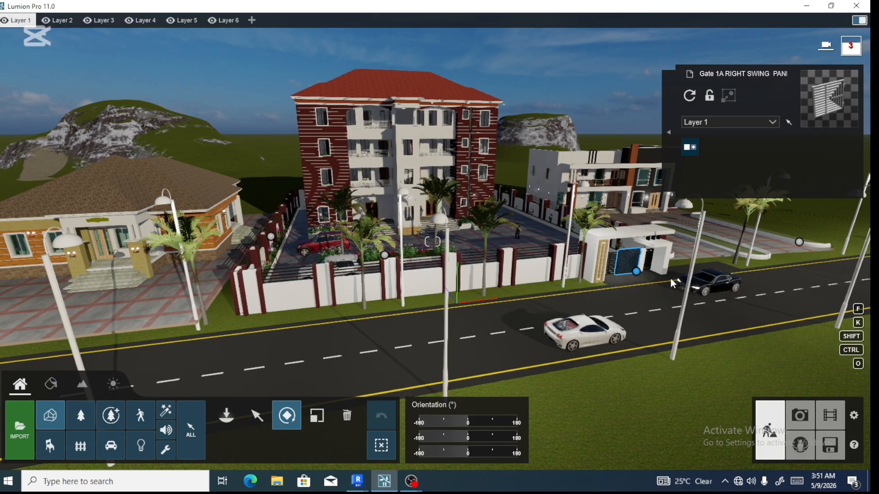
Import Gate 1A LEFT SWING PANEL.rfa.dae from the Desktop into the Main (default) category and place it on the bungalow's paved forecourt
mouse_move(644, 279)
right_down()
mouse_move(661, 276)
mouse_move(665, 249)
mouse_move(528, 278)
right_up()
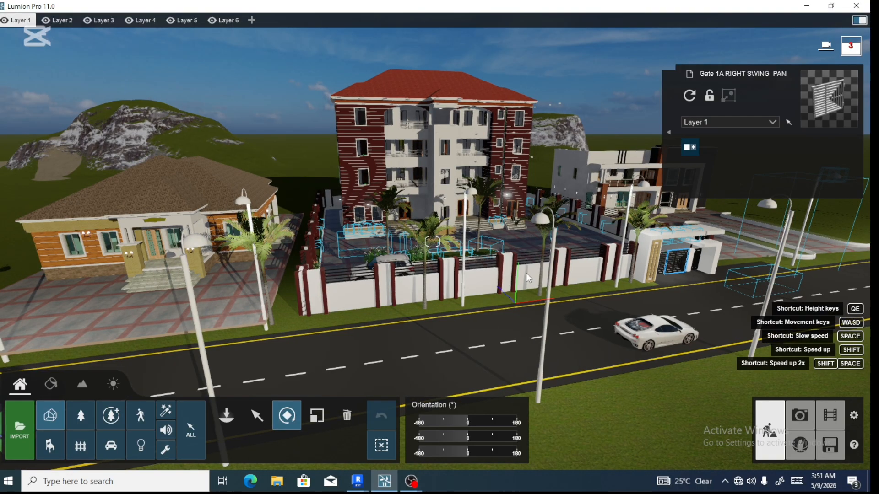
right_drag(471, 282, 401, 311)
key(a)
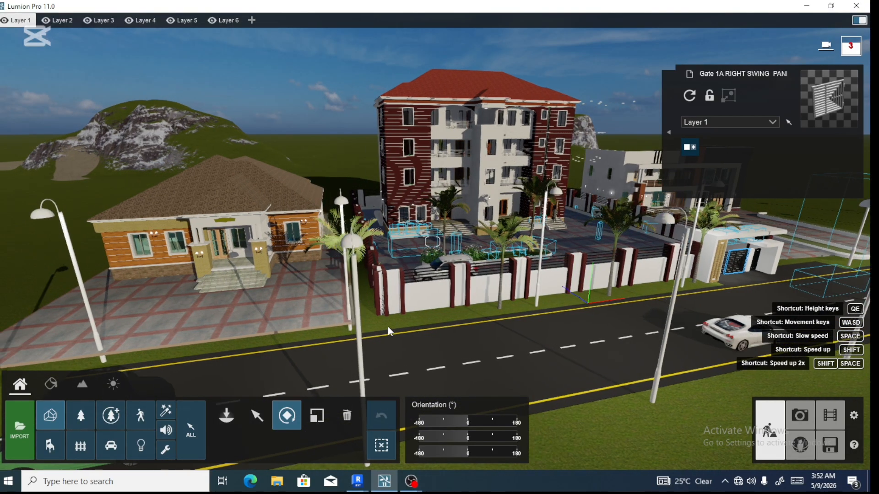
key(a)
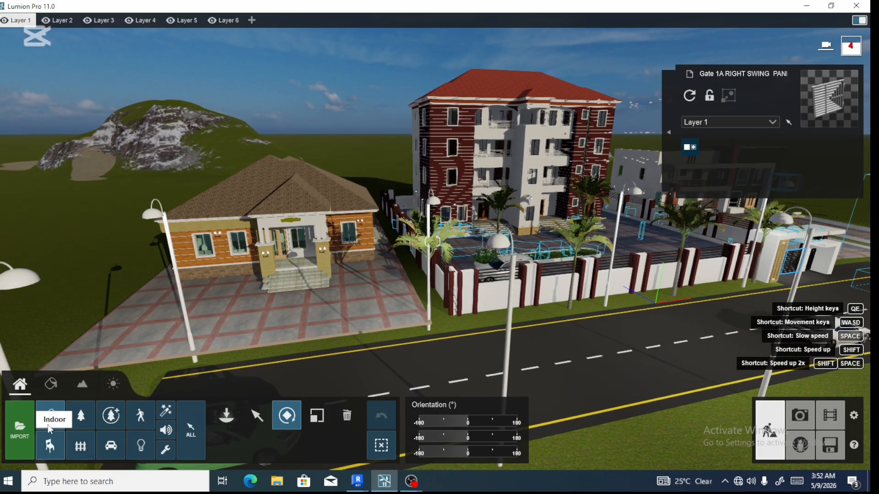
click(18, 425)
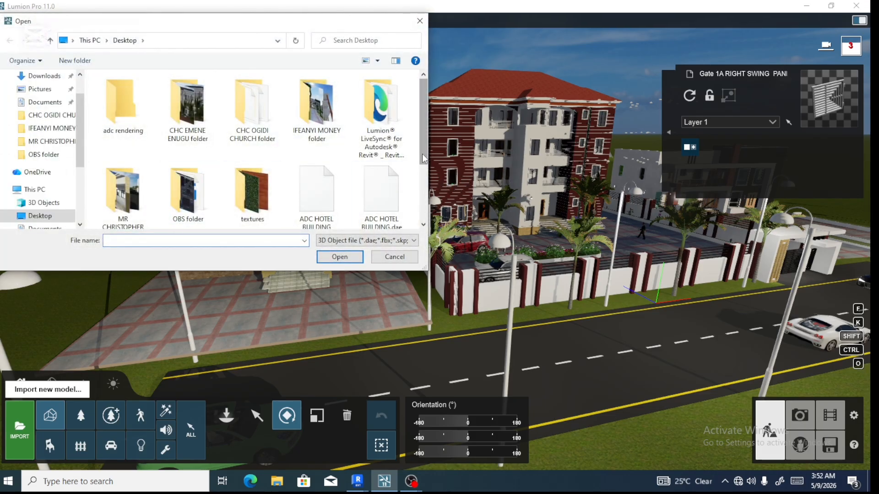
drag(425, 158, 418, 220)
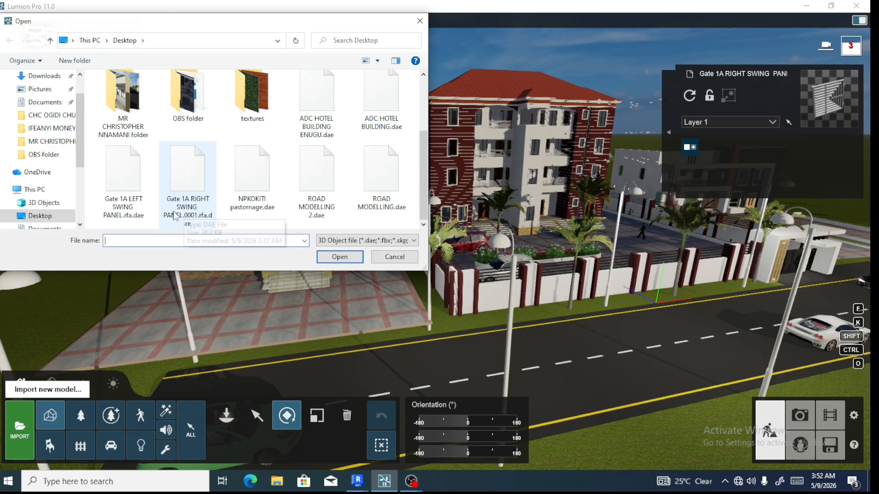
click(118, 204)
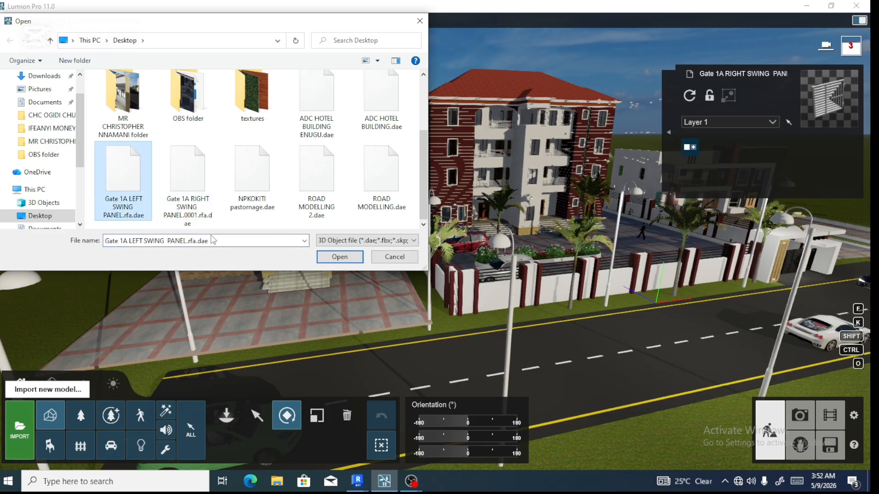
click(334, 258)
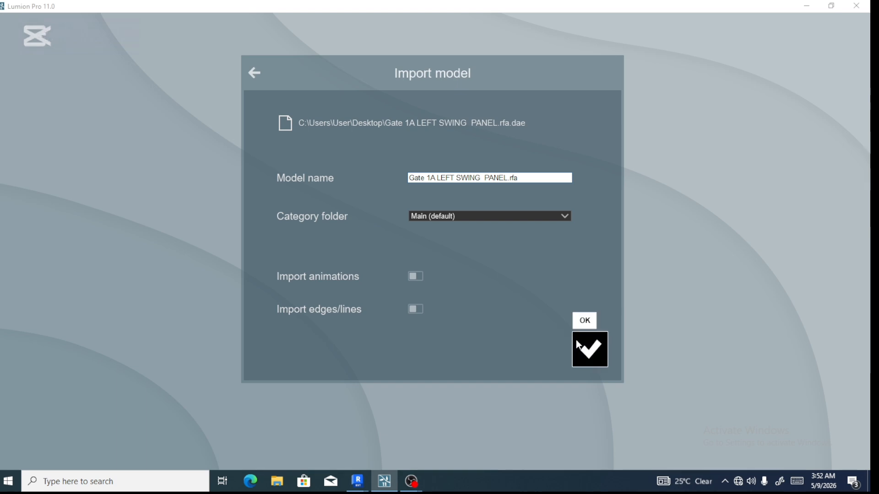
click(591, 353)
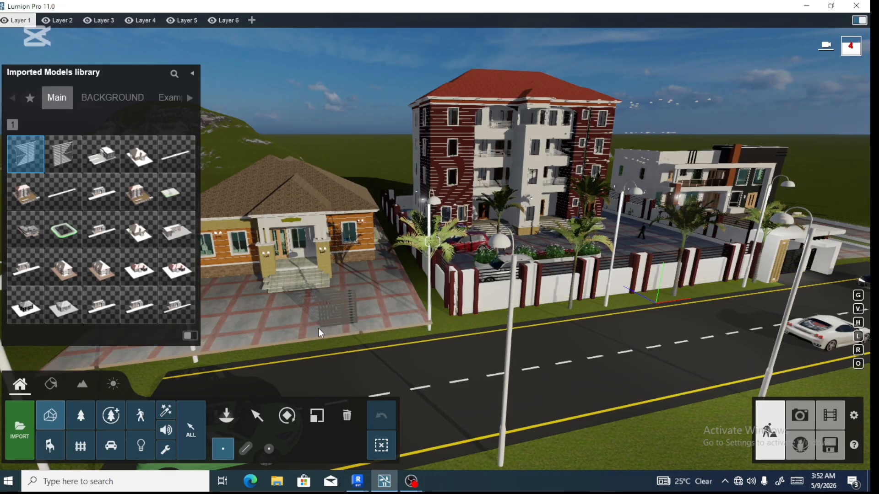
click(314, 343)
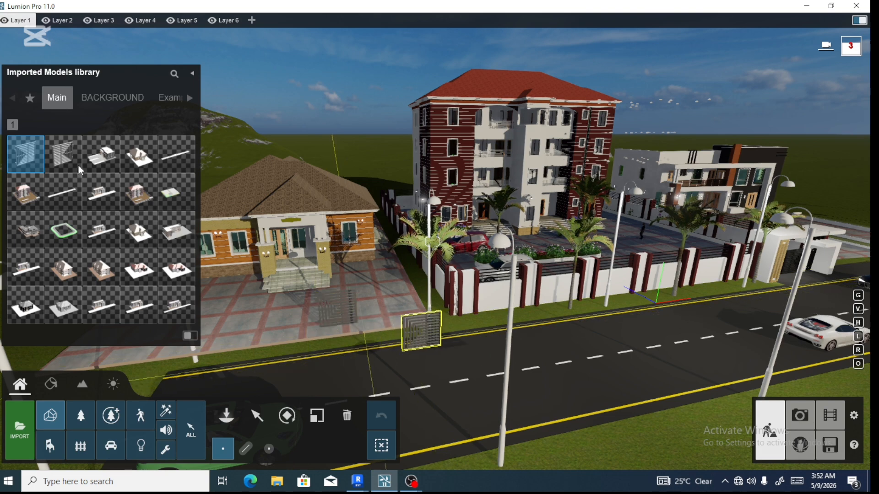
Place one Gate 1A RIGHT SWING PANEL.0001.rfa model from the imported models directly beside the left panel on the bungalow's forecourt
mouse_move(68, 158)
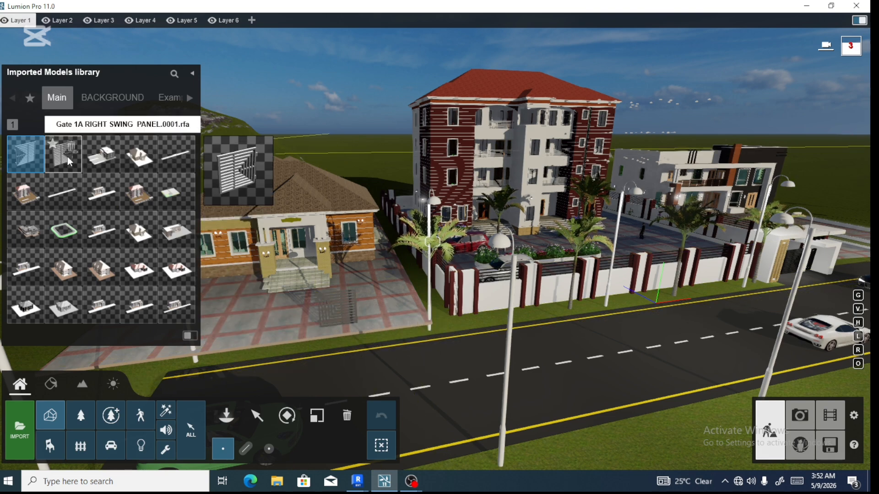
click(67, 157)
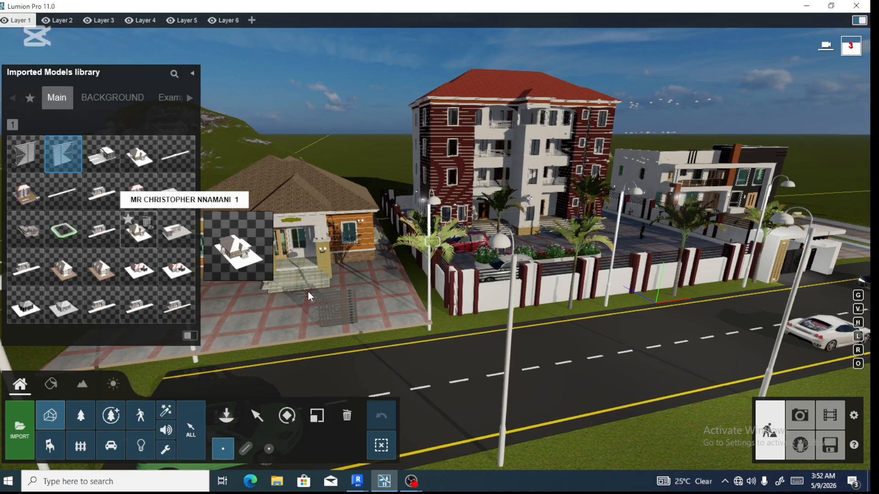
click(362, 301)
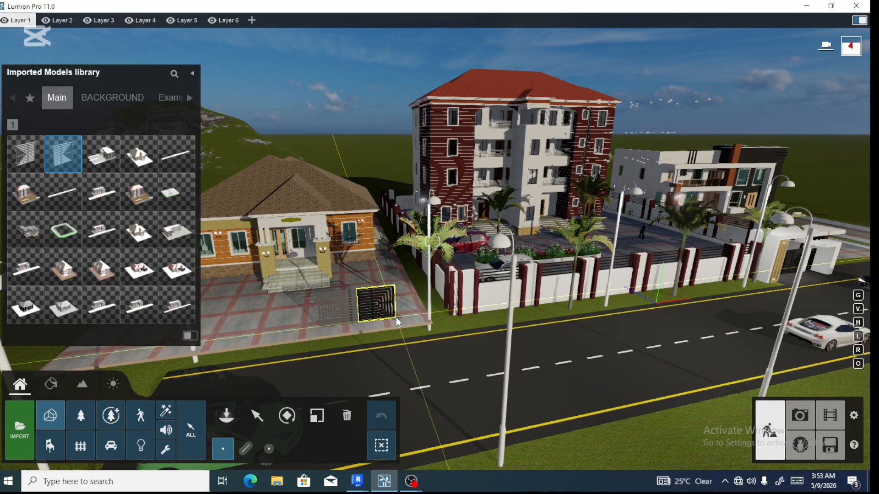
click(396, 317)
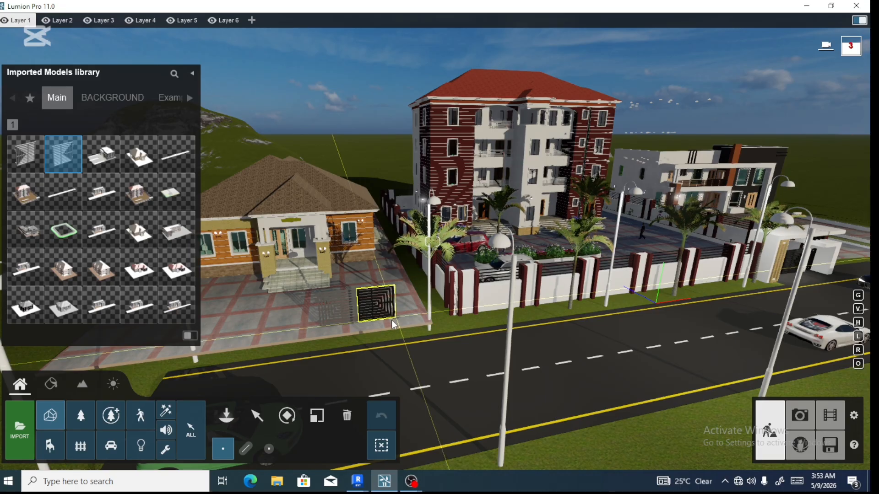
click(330, 353)
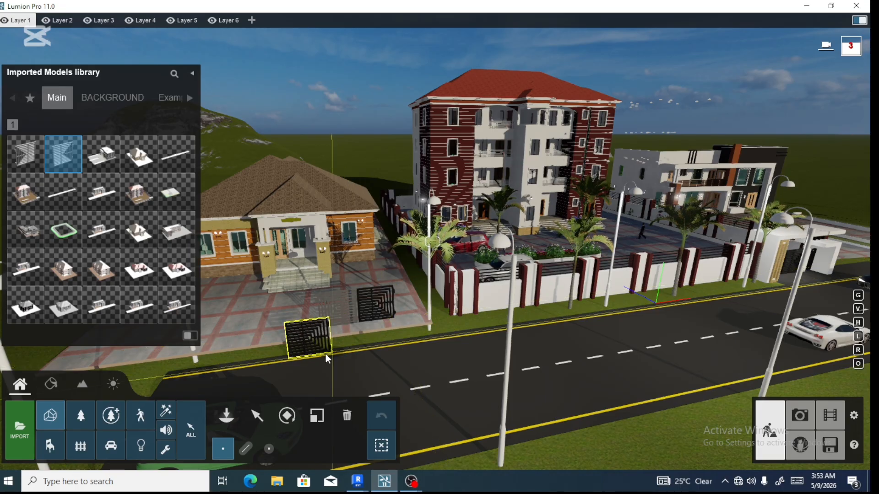
key(Escape)
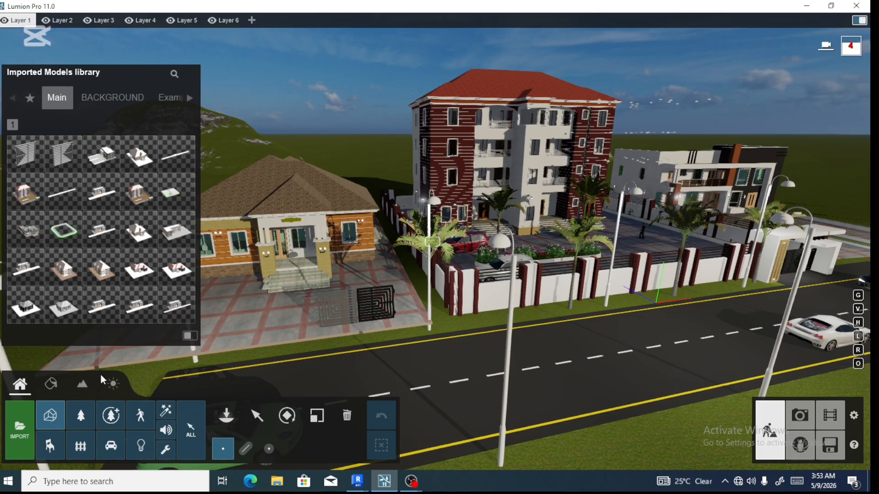
Apply the Color material to the left swing gate panel, set its color to black and save the material change
click(54, 386)
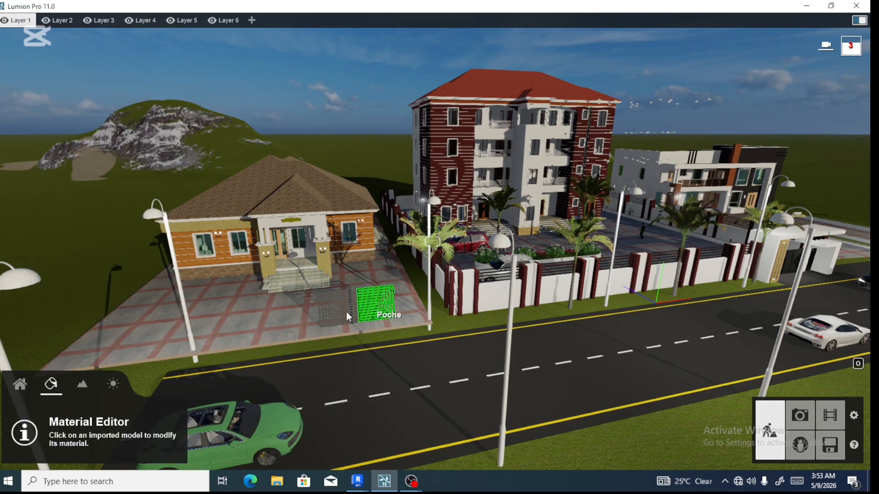
click(342, 324)
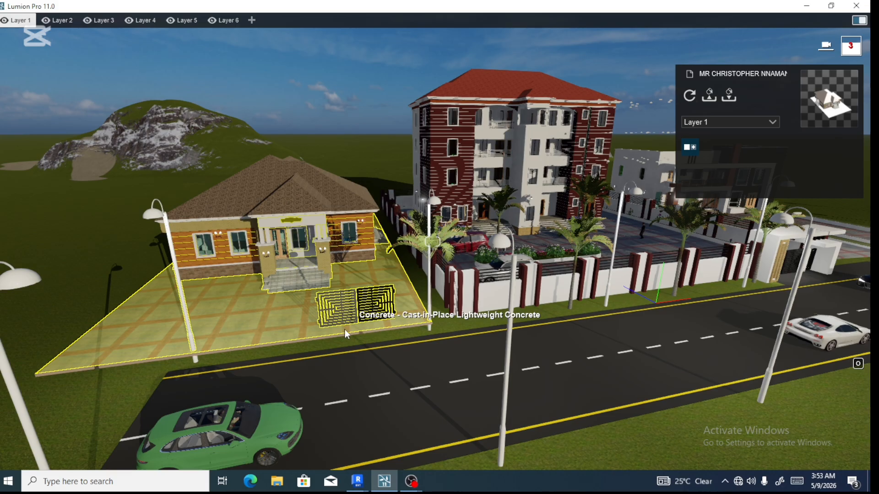
click(344, 329)
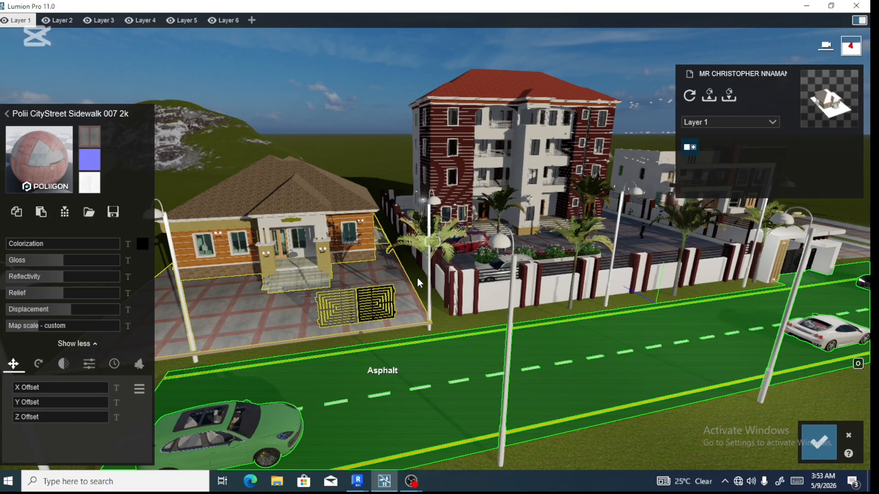
click(328, 296)
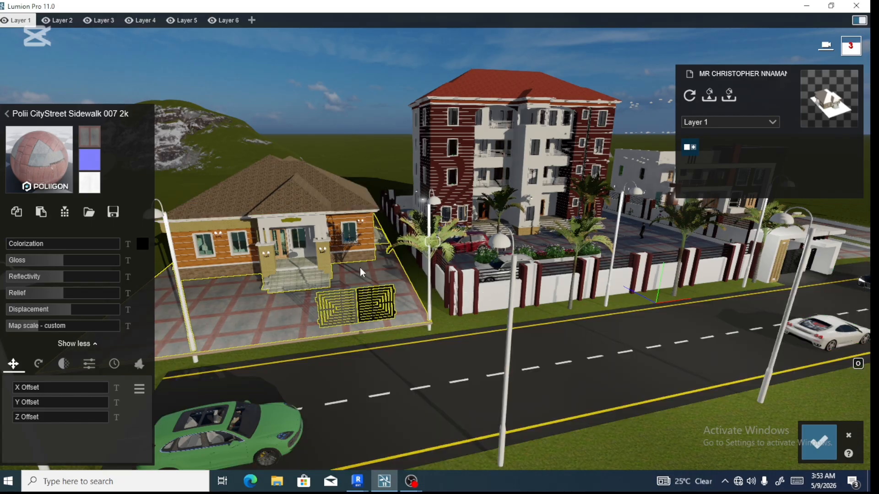
click(344, 317)
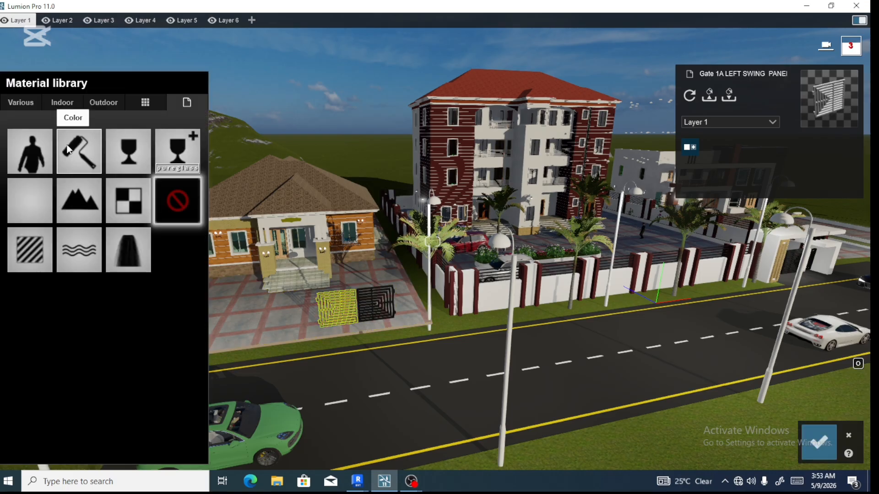
click(68, 150)
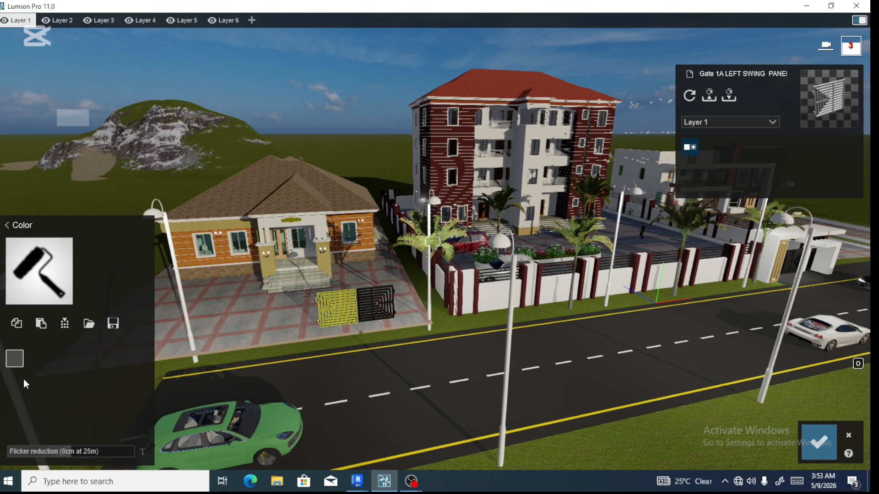
click(15, 358)
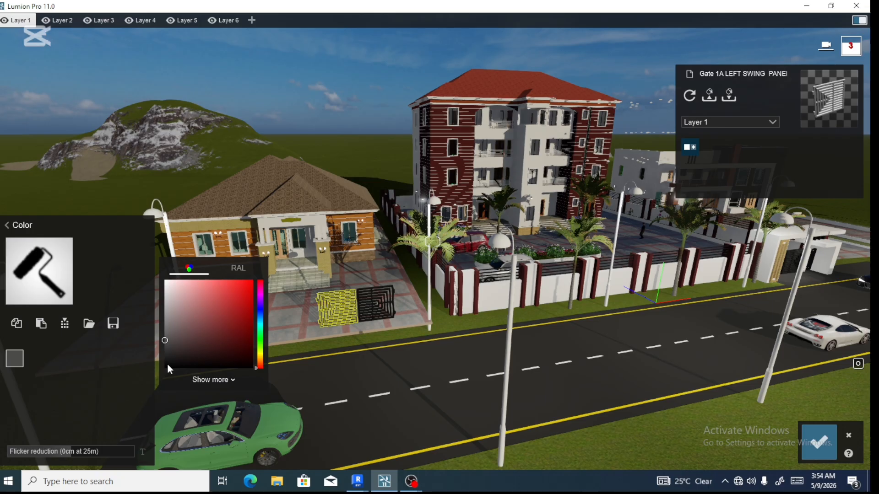
click(168, 364)
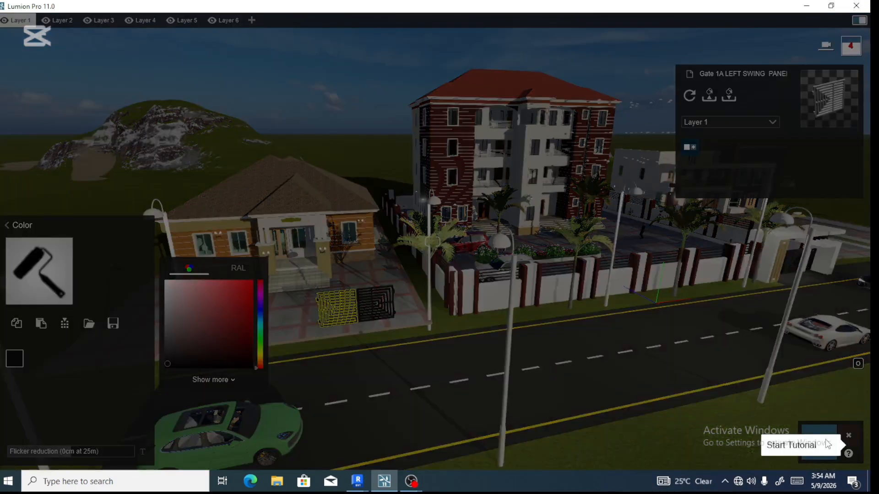
click(820, 441)
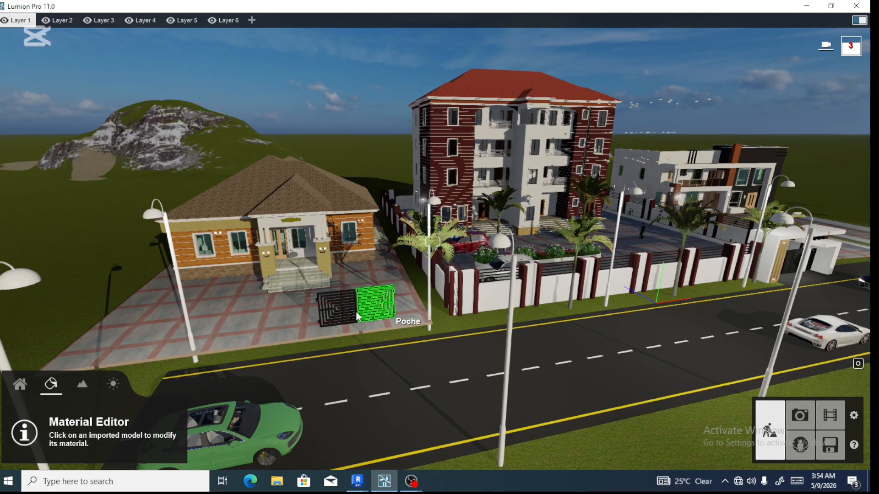
Examine both swing gate panels on the bungalow's forecourt from close up and from farther back
scroll(360, 316, up, 2)
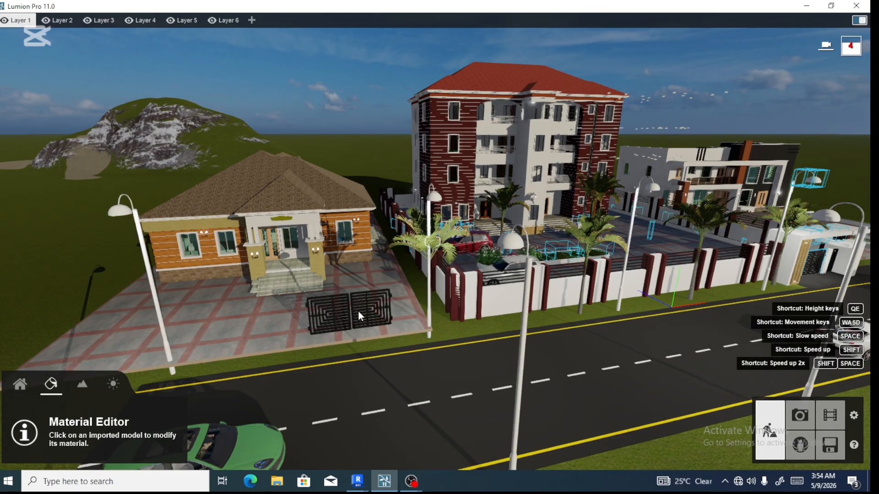
scroll(316, 356, up, 2)
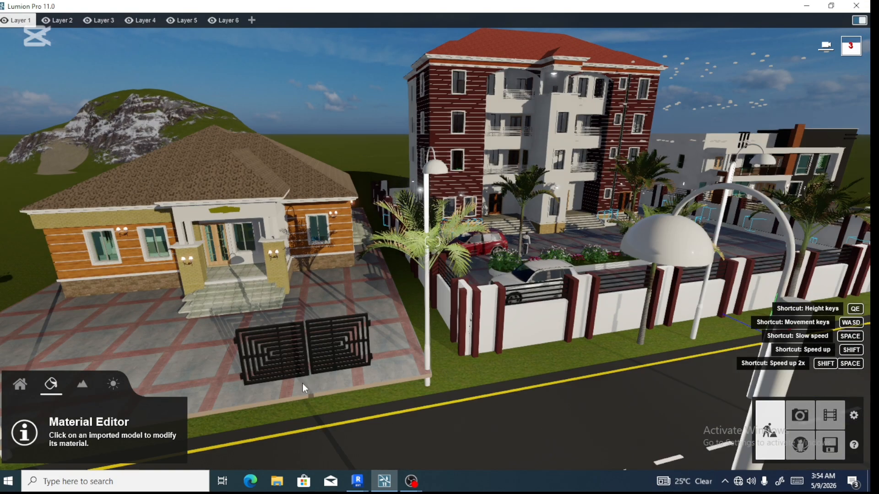
scroll(302, 383, up, 3)
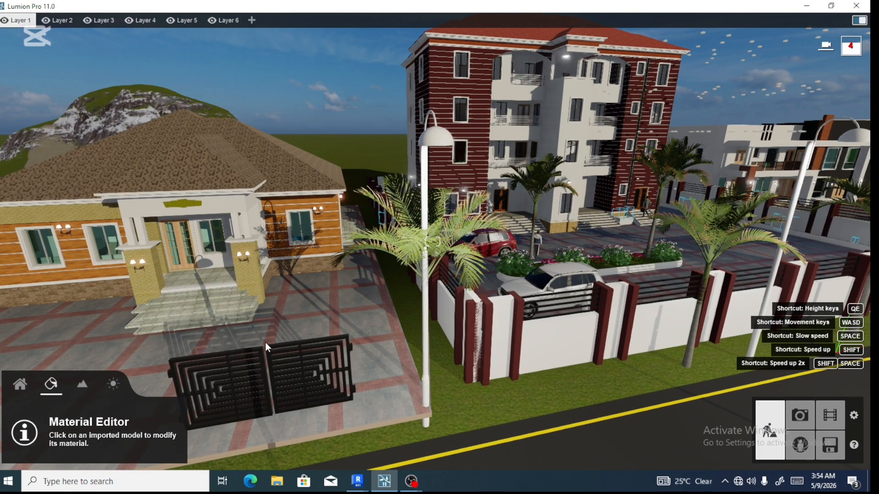
scroll(284, 362, down, 2)
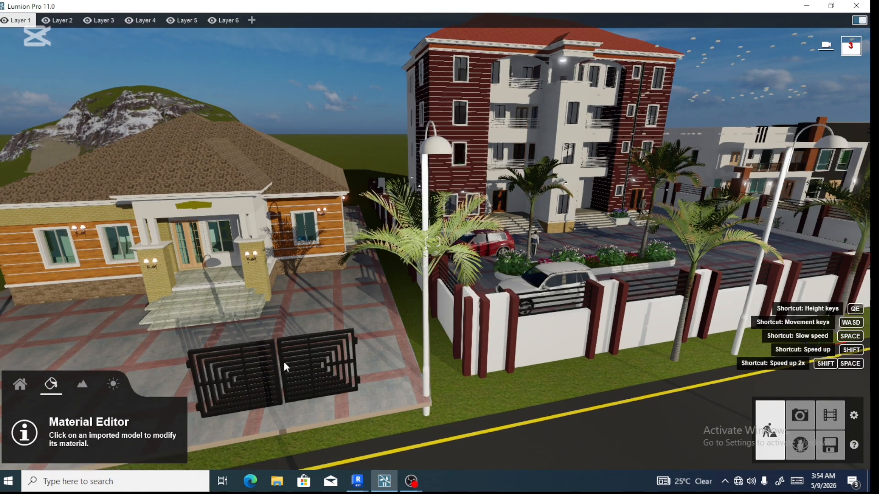
scroll(283, 361, up, 2)
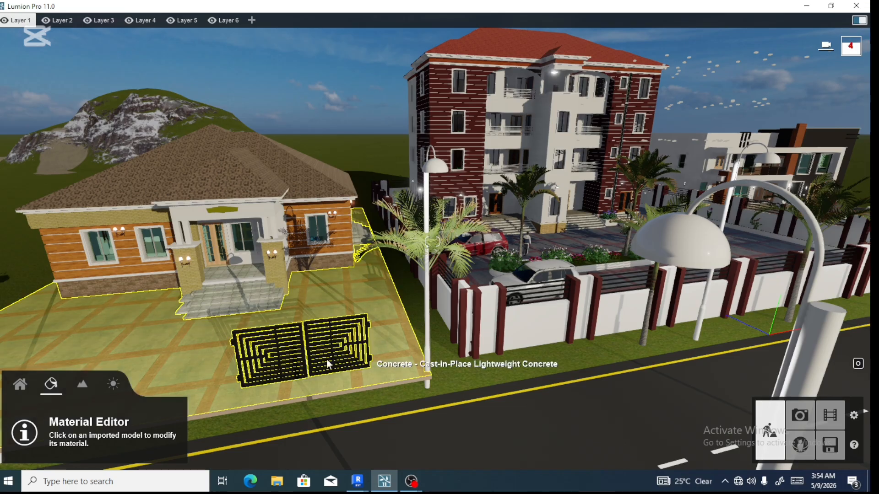
scroll(301, 363, down, 3)
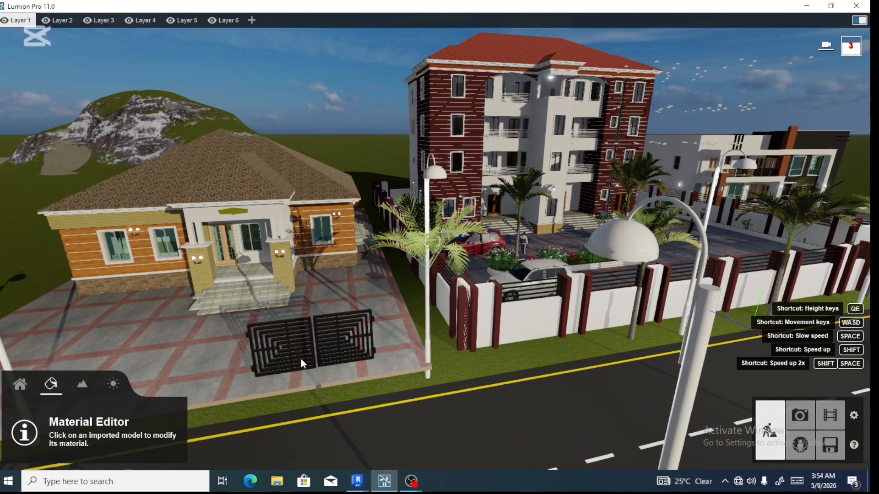
scroll(300, 359, down, 1)
scroll(337, 356, down, 1)
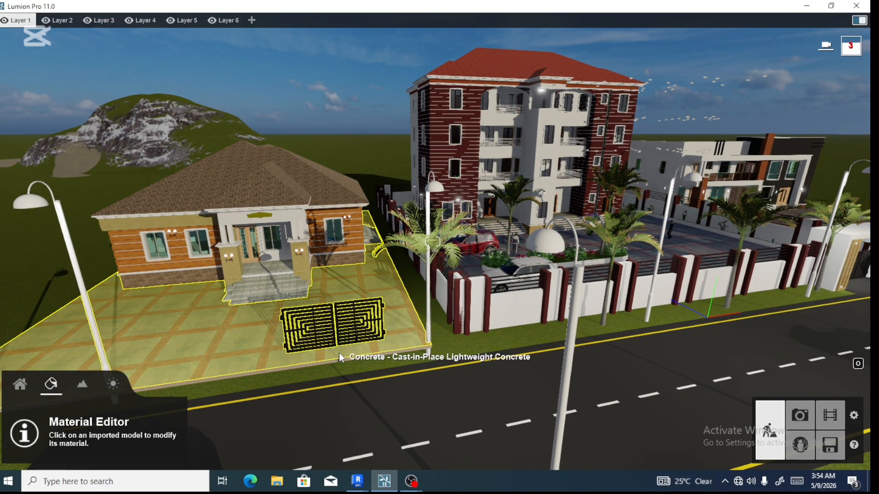
Inspect the Color material of the right swing gate panel and close its material settings
click(370, 333)
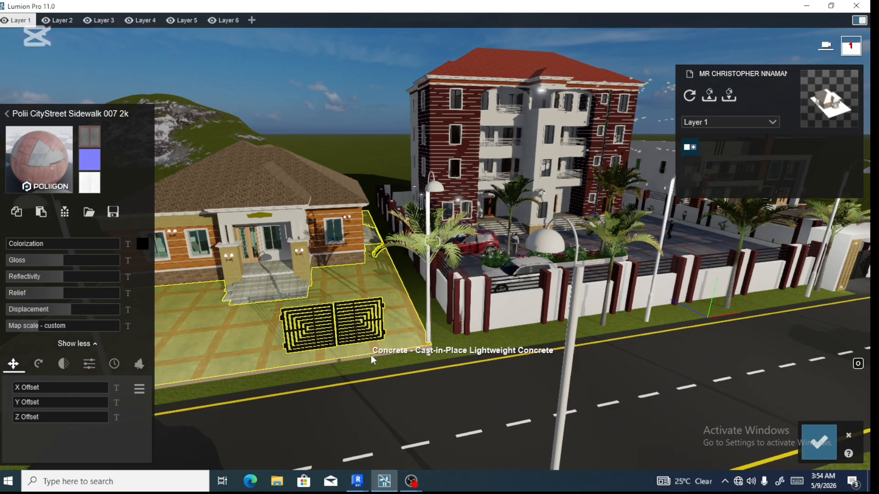
click(379, 331)
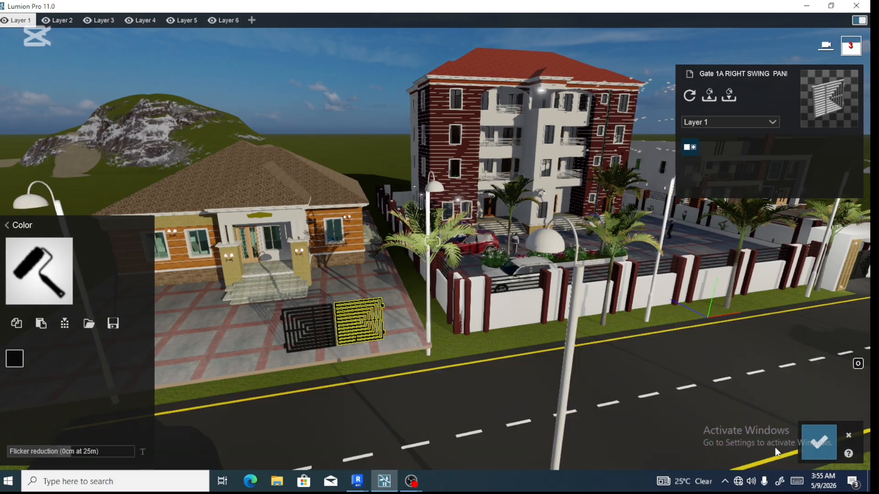
click(827, 446)
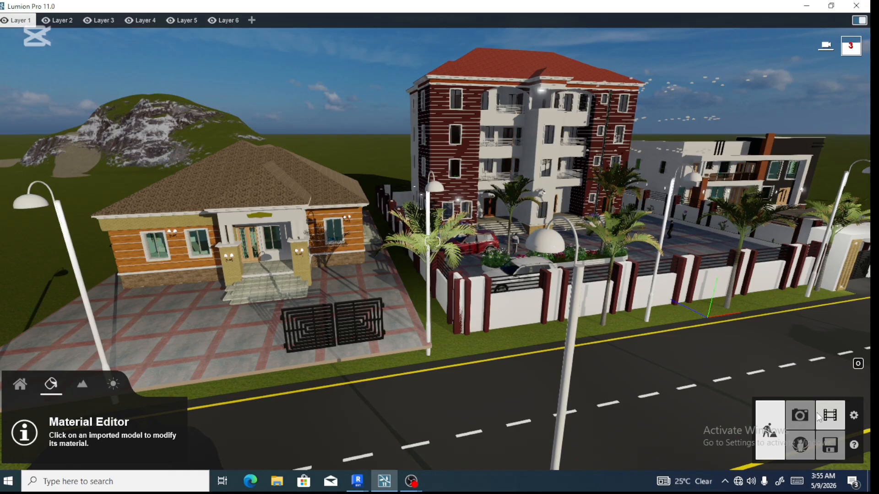
Switch to Movie mode and move the first clip's preview to 0:05.30, where the camera passes the bungalow's gate
click(819, 417)
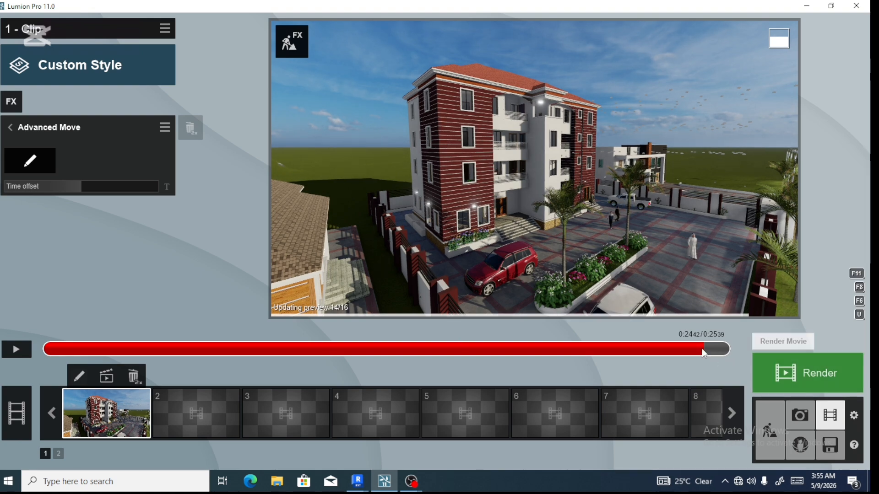
click(524, 349)
drag(455, 333, 97, 326)
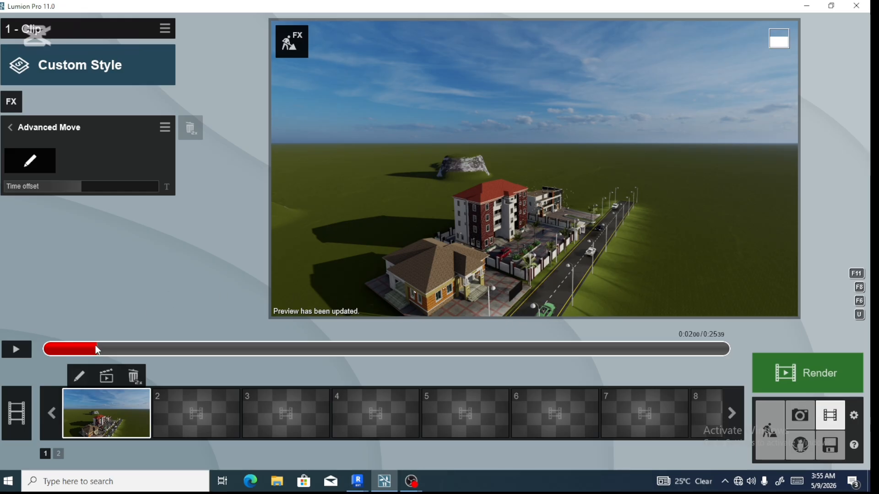
drag(96, 349, 187, 373)
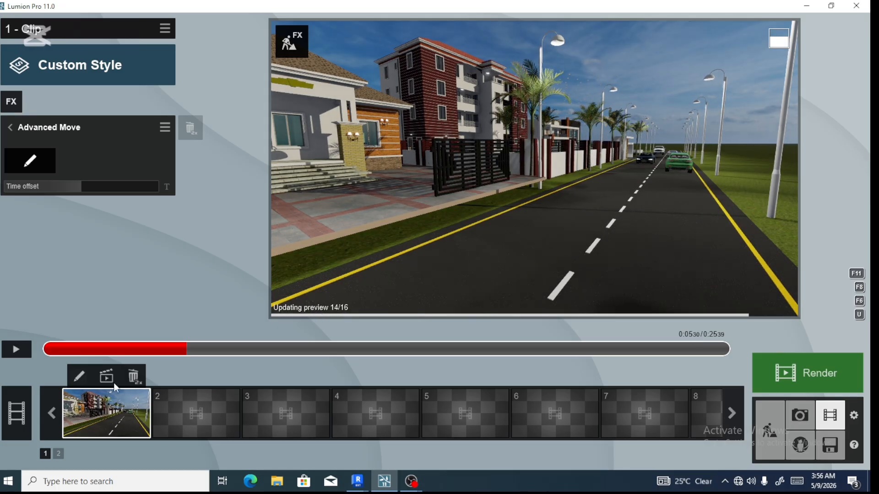
click(82, 382)
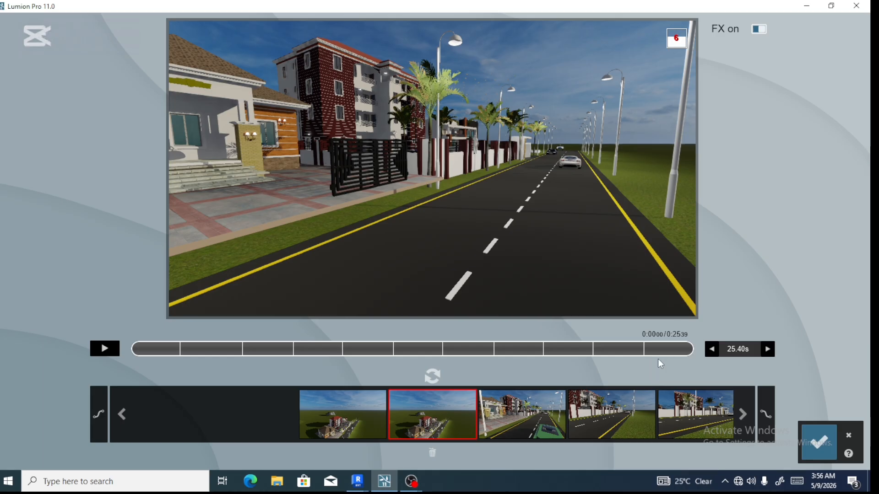
click(822, 445)
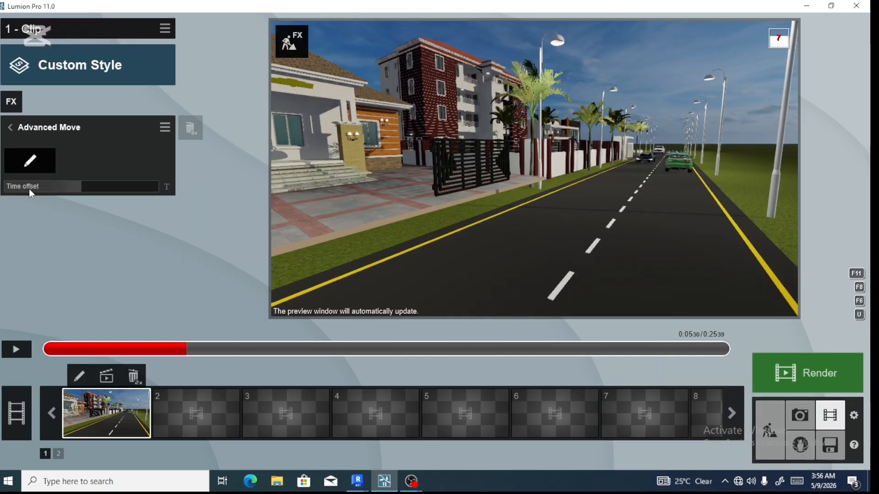
Open the clip's Advanced Move effect for editing and set its keyframe time to about 5 seconds, with the gate in close view
click(31, 164)
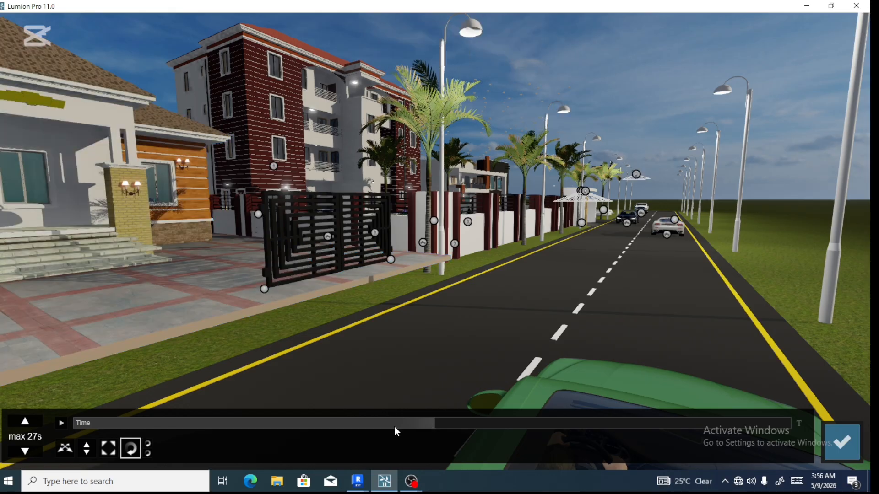
click(429, 423)
drag(424, 427, 403, 426)
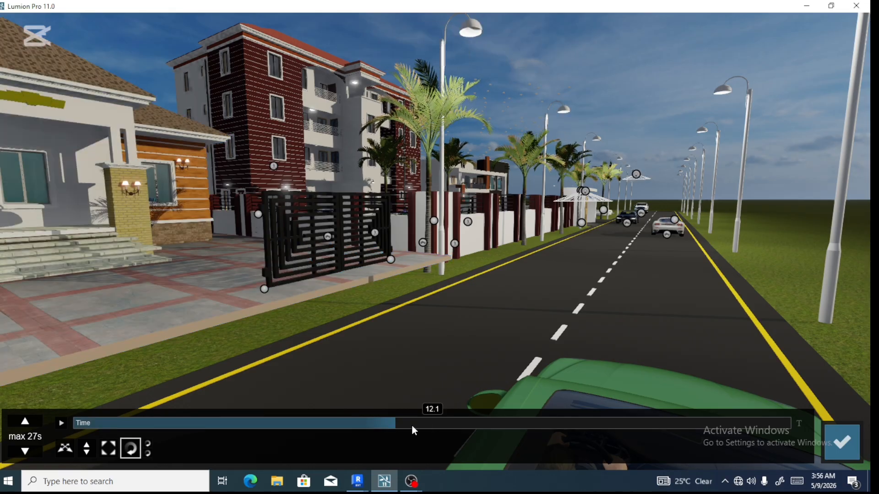
drag(333, 422, 205, 420)
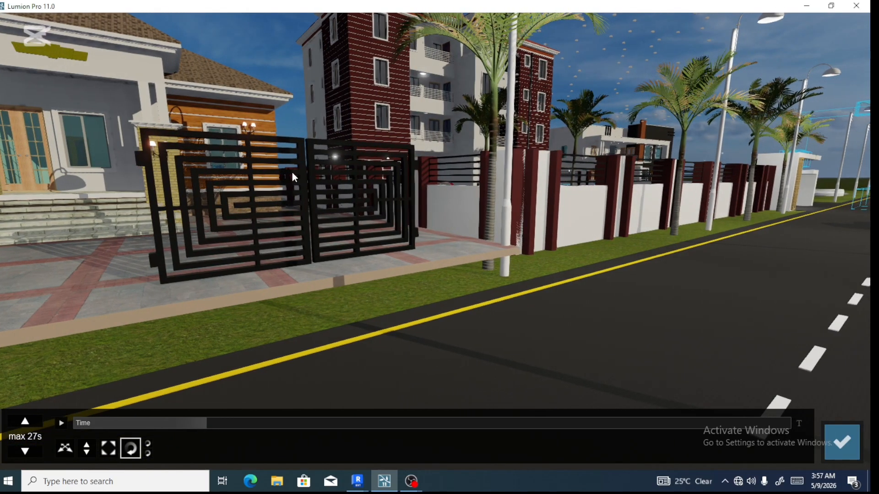
click(298, 246)
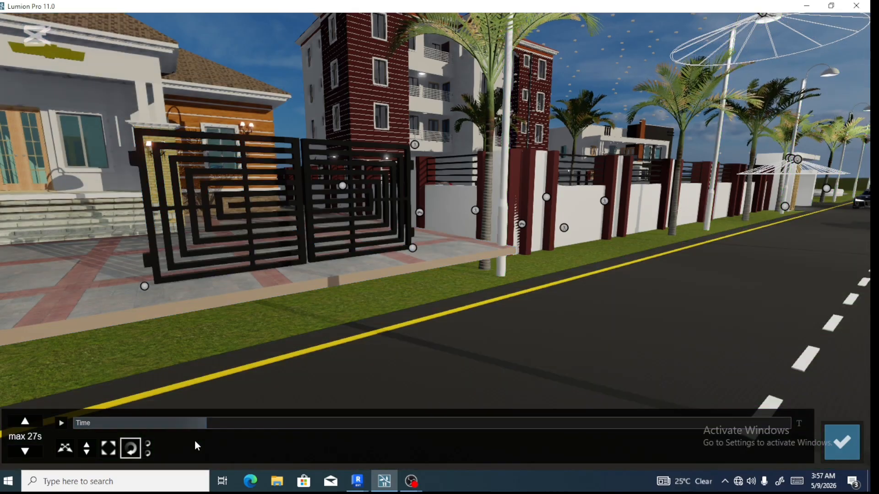
click(197, 426)
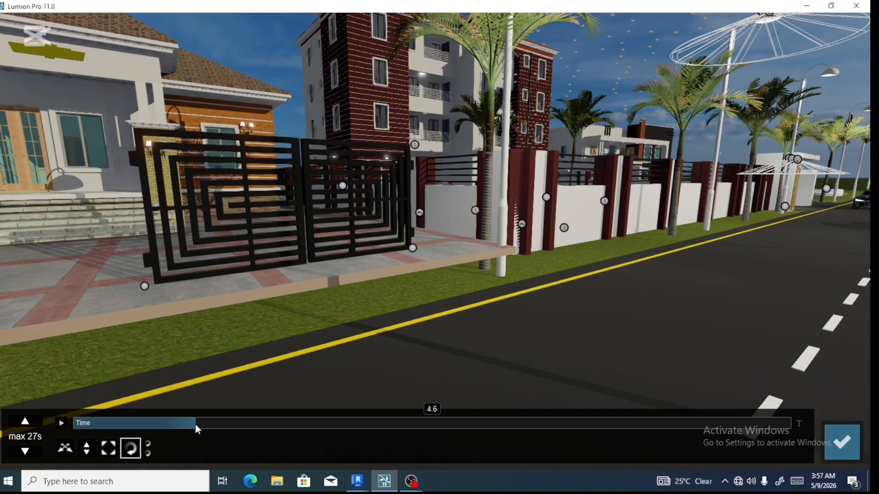
mouse_move(199, 424)
mouse_down()
mouse_move(213, 426)
mouse_move(205, 426)
mouse_up()
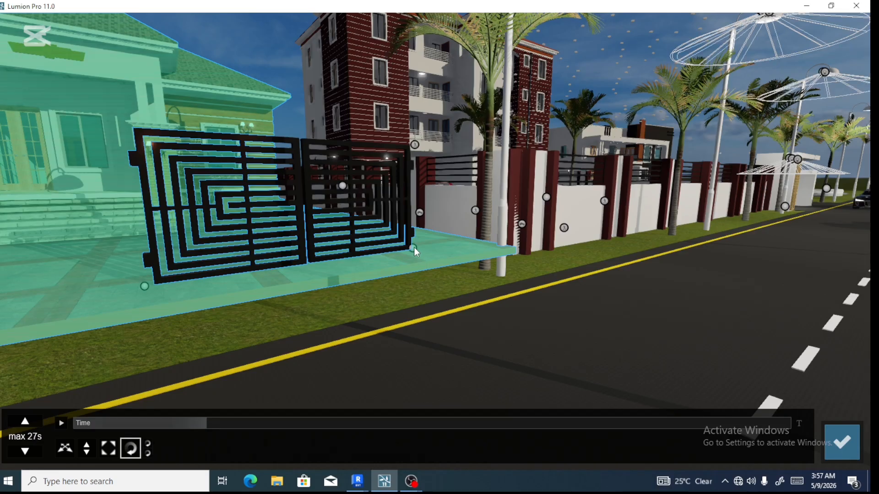
Rotate the right and left swing gate panels inward about their hinges to an open position at the current keyframe time
click(414, 248)
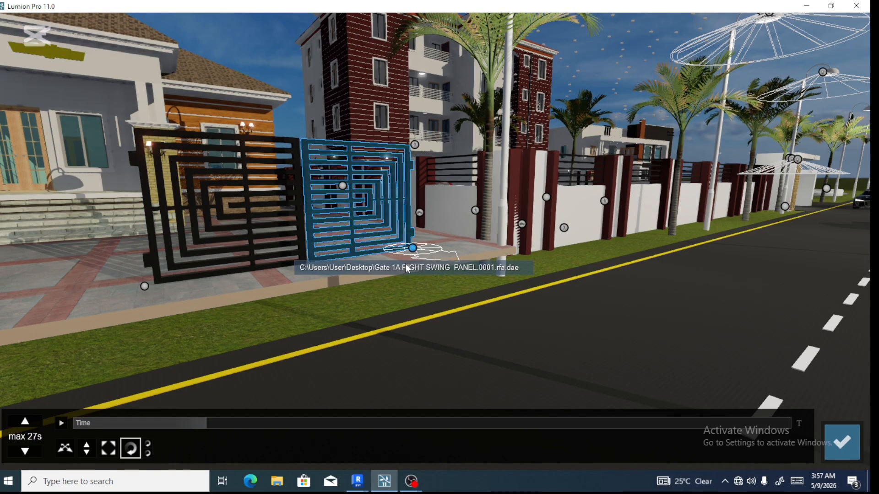
drag(400, 268, 399, 269)
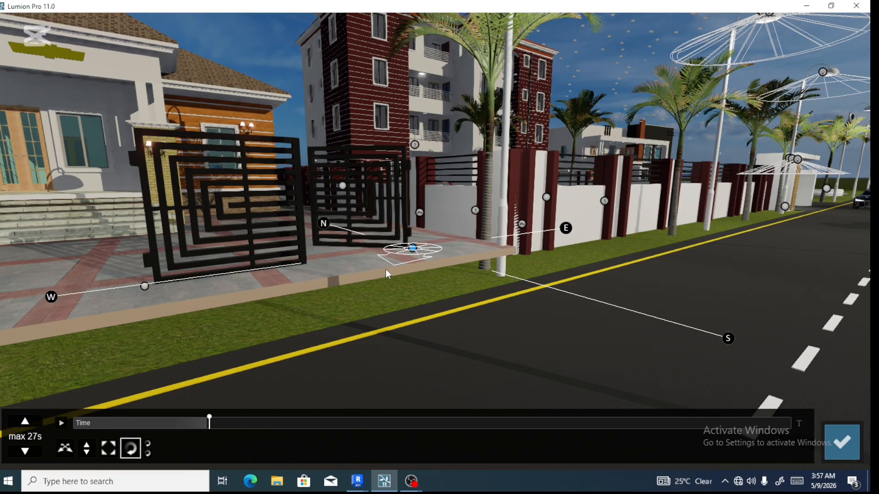
drag(375, 269, 321, 266)
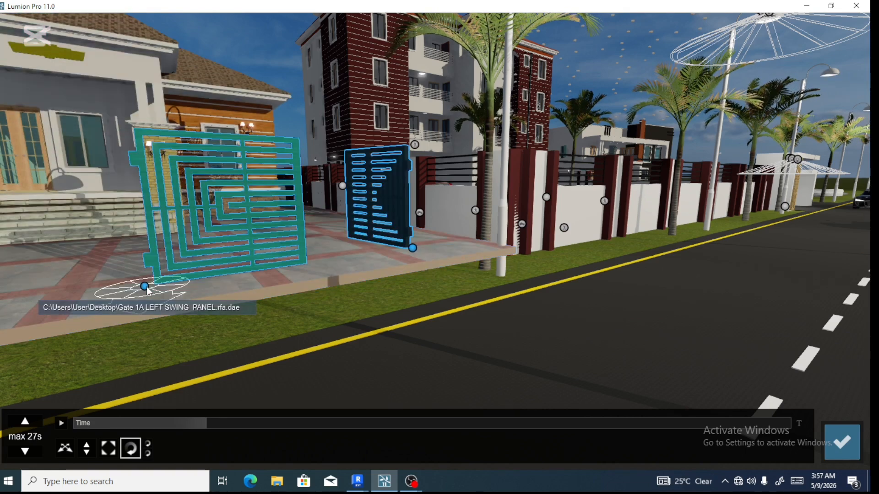
drag(147, 287, 246, 274)
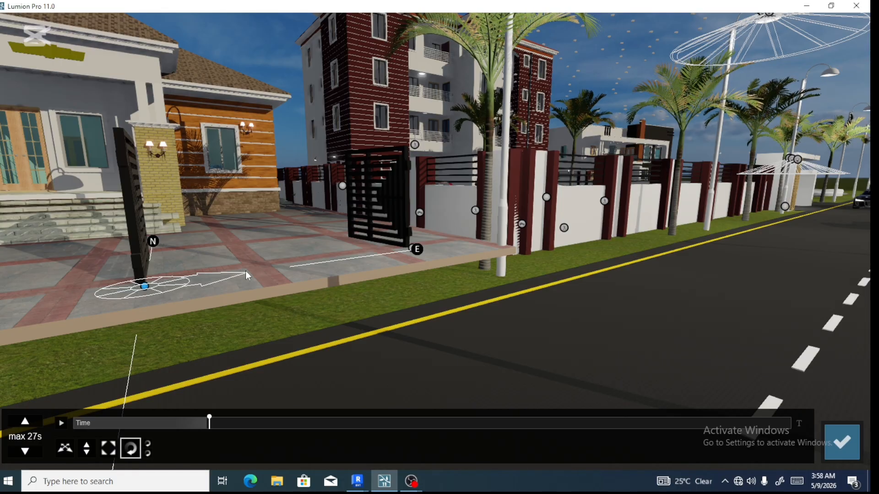
drag(245, 270, 238, 270)
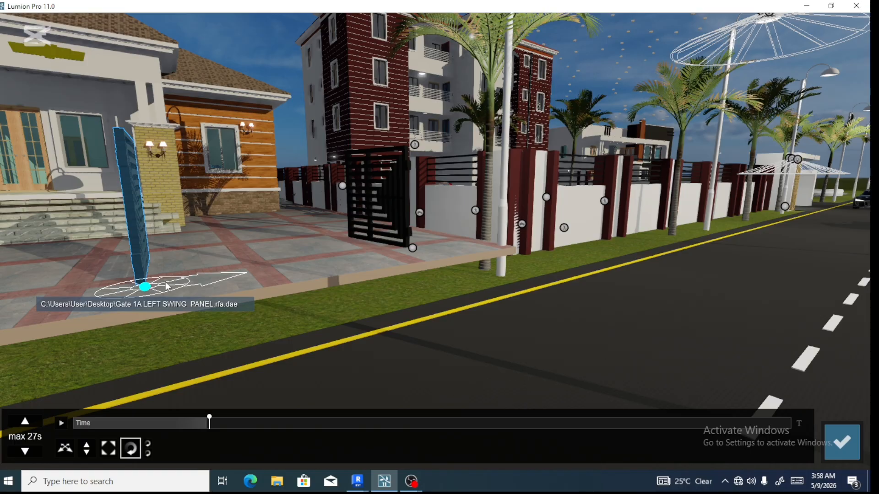
Rotate the left and right swing gate panels further about their hinges to adjust their open positions at the 5.0-second key
drag(174, 285, 177, 280)
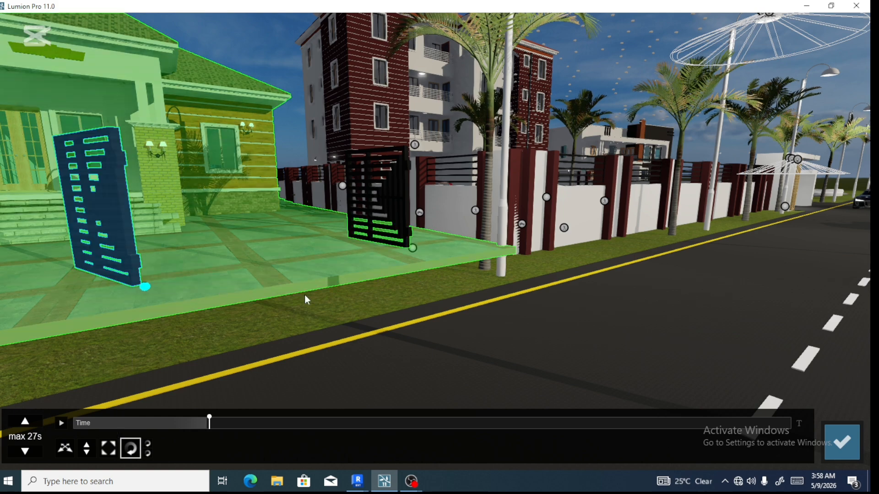
click(413, 250)
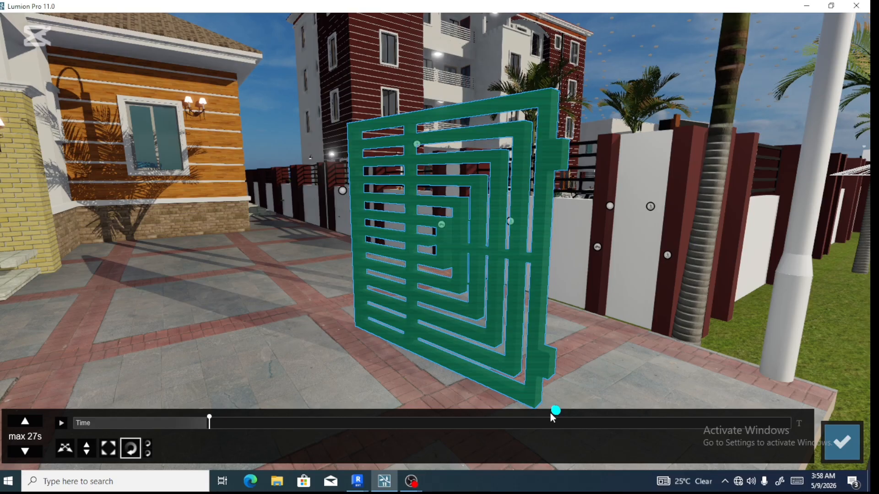
drag(554, 412, 452, 394)
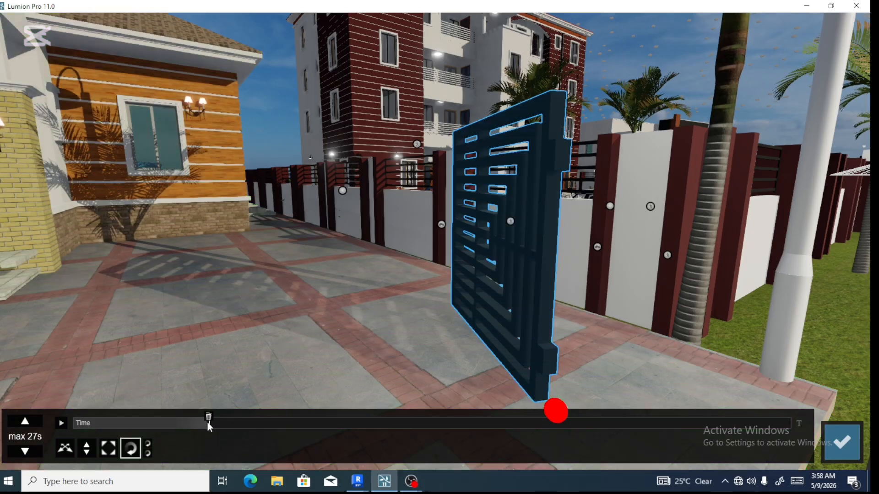
Check the open panel at times up to 12.8 seconds, accept the Advanced Move edits and play the clip from its start
click(201, 422)
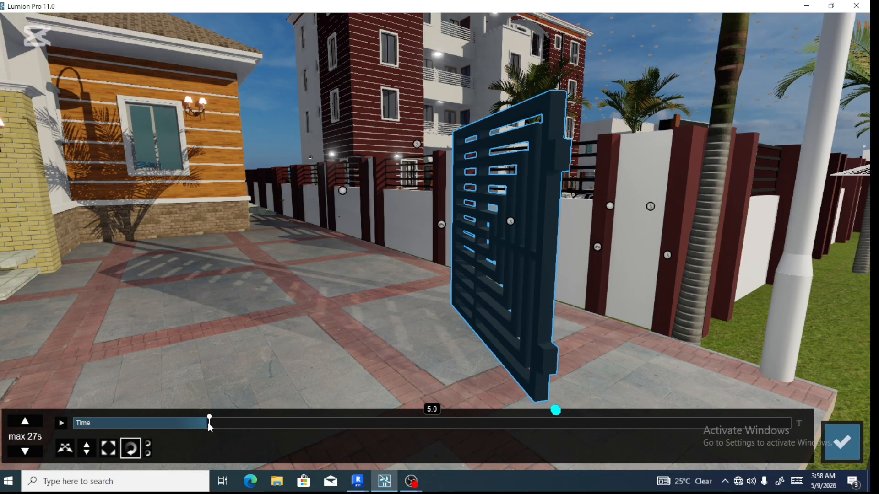
drag(244, 424, 334, 425)
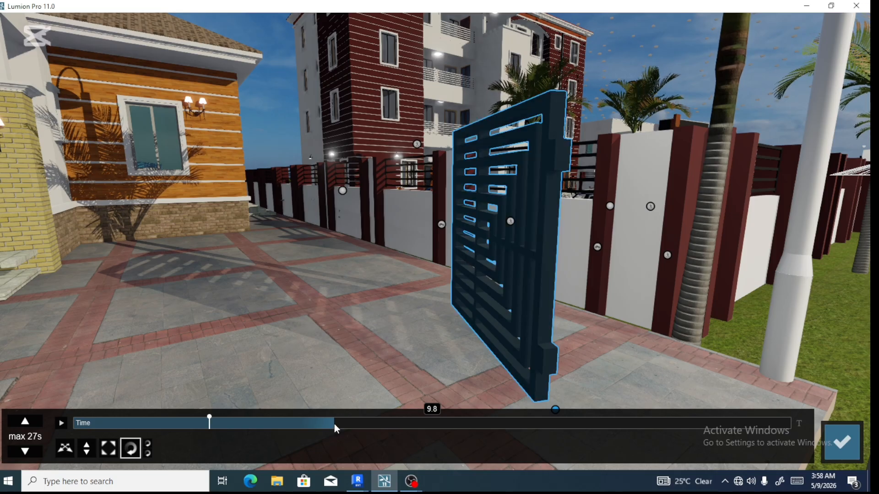
click(413, 423)
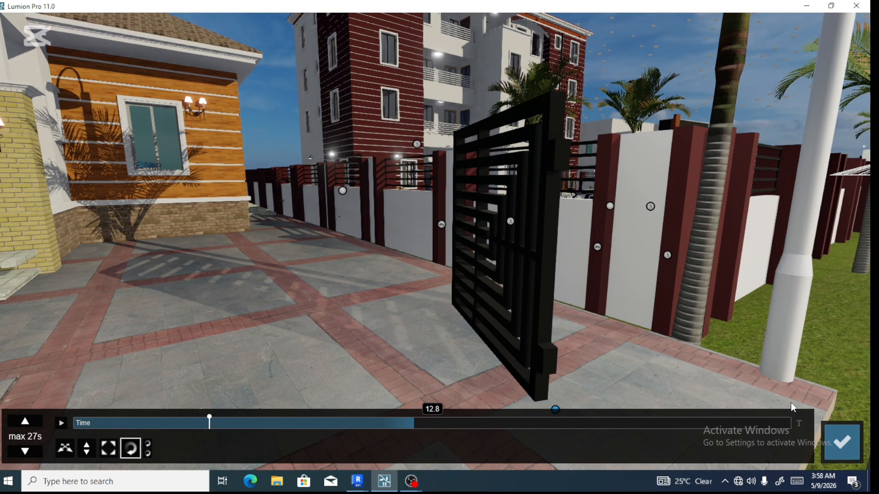
click(836, 434)
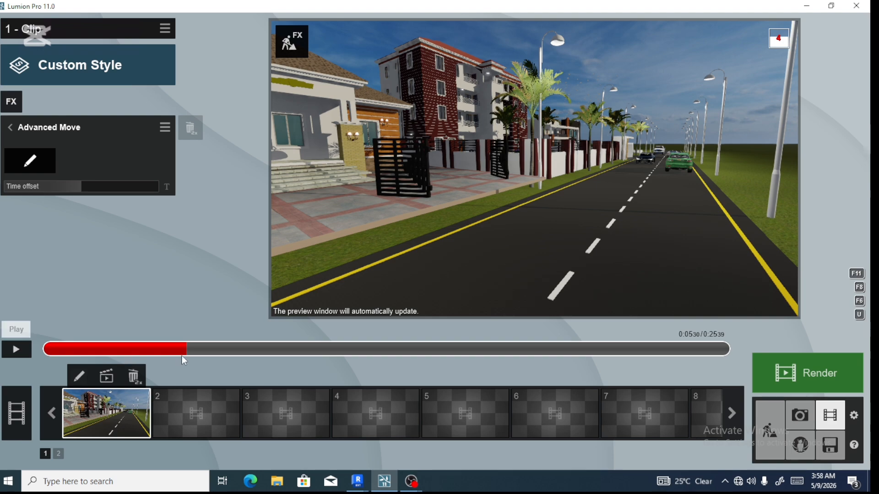
drag(184, 351, 26, 352)
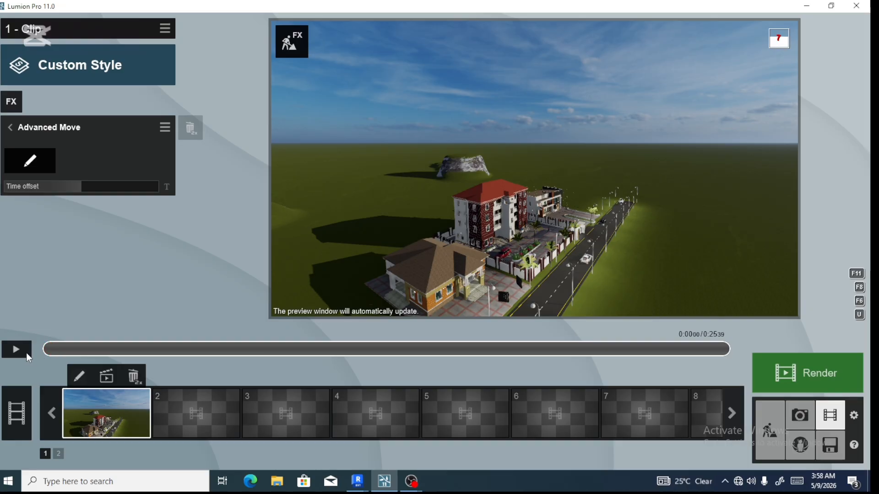
click(14, 354)
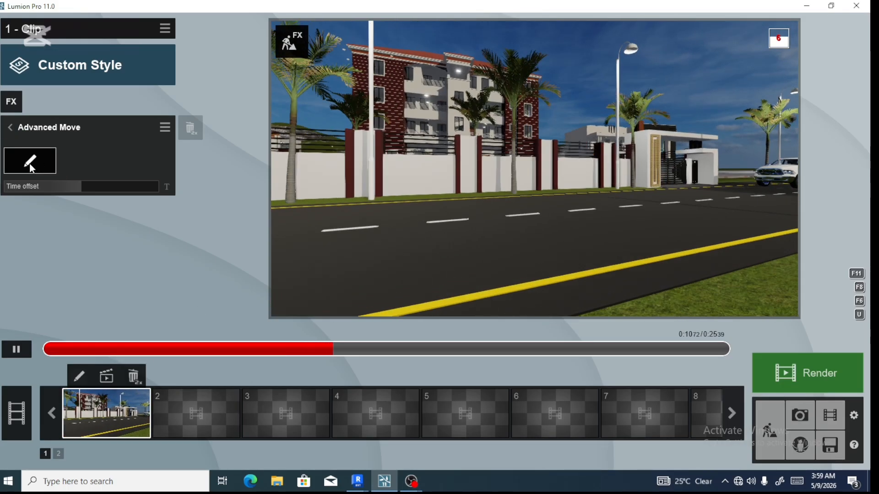
Reopen the clip's Advanced Move effect for editing, set its time to 0.0 seconds and bring both gate panels into view
click(30, 165)
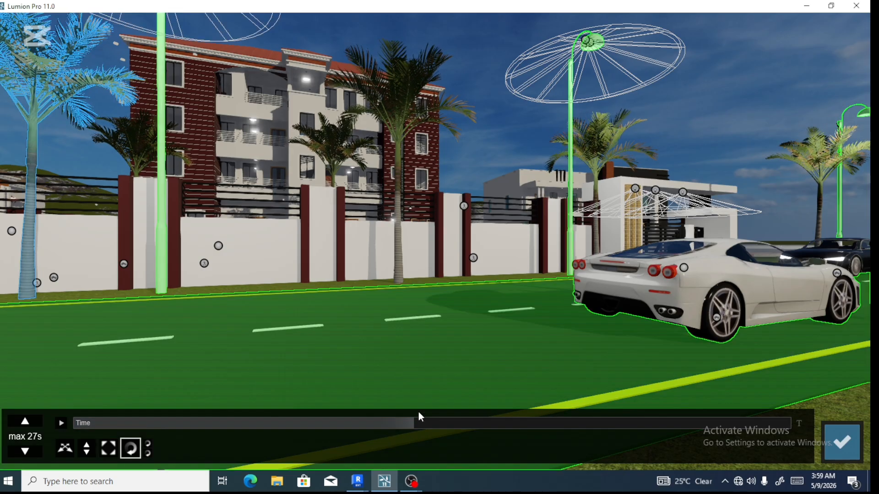
drag(414, 419, 64, 421)
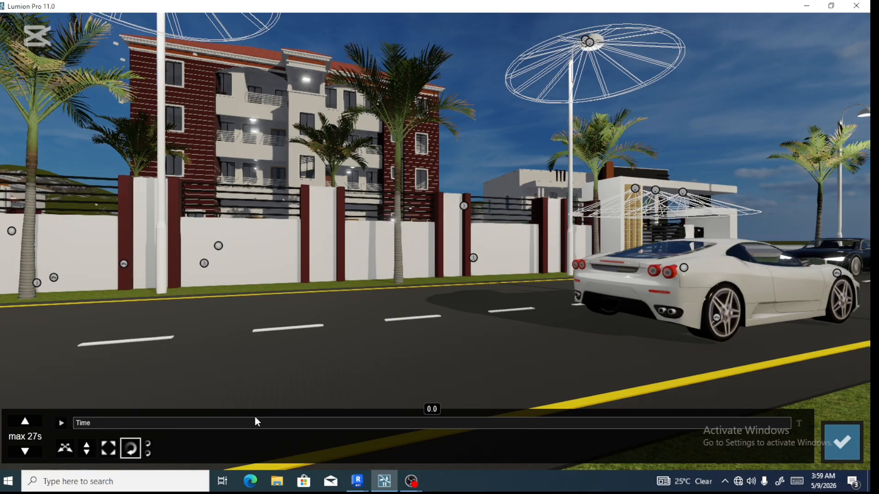
key(a)
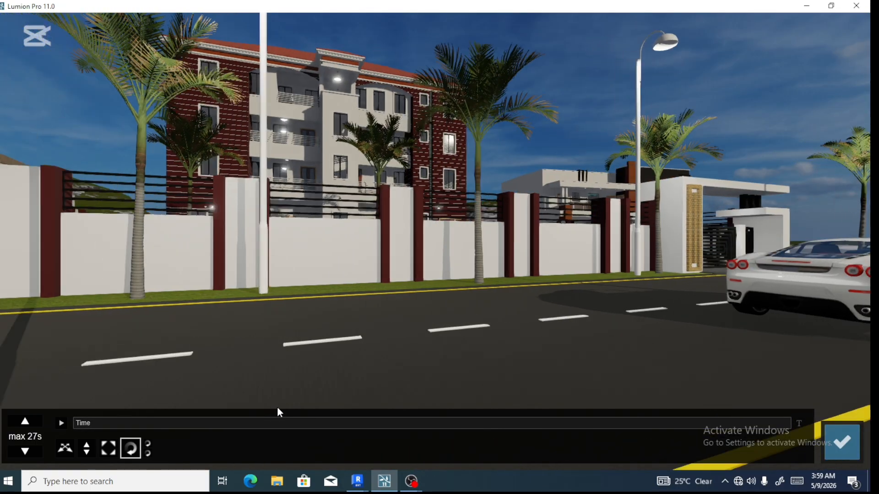
key(a)
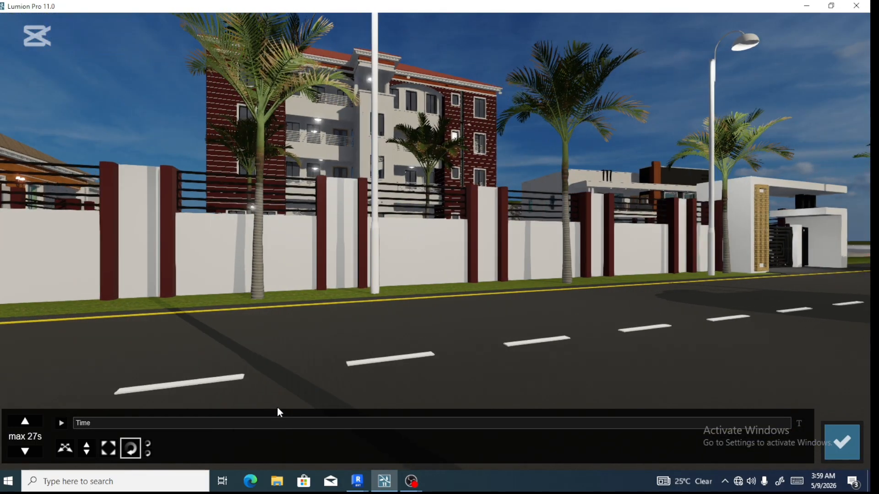
key(a)
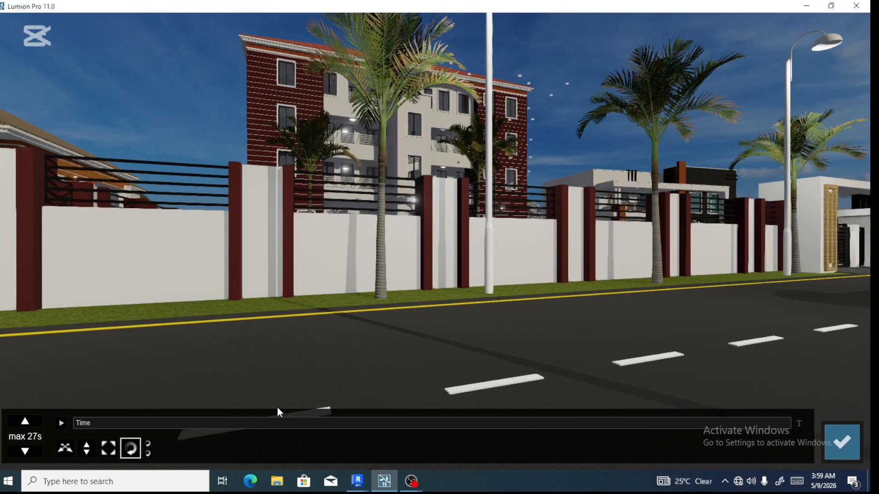
key(a)
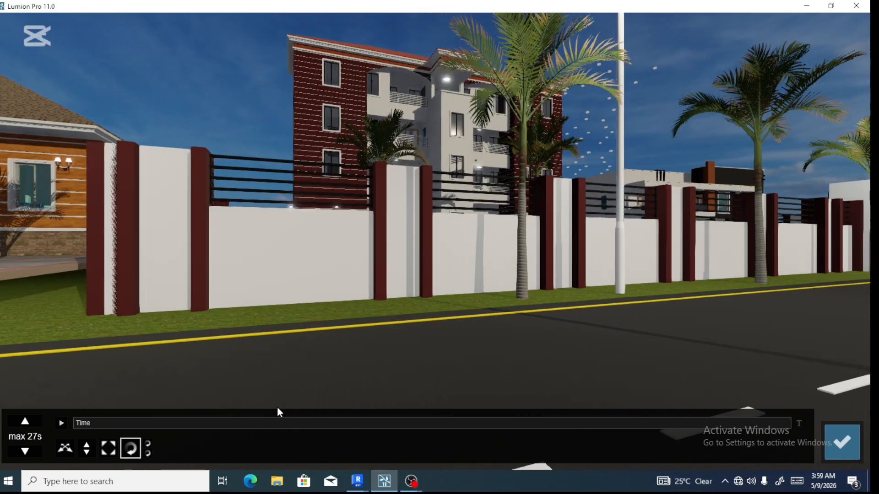
key(a)
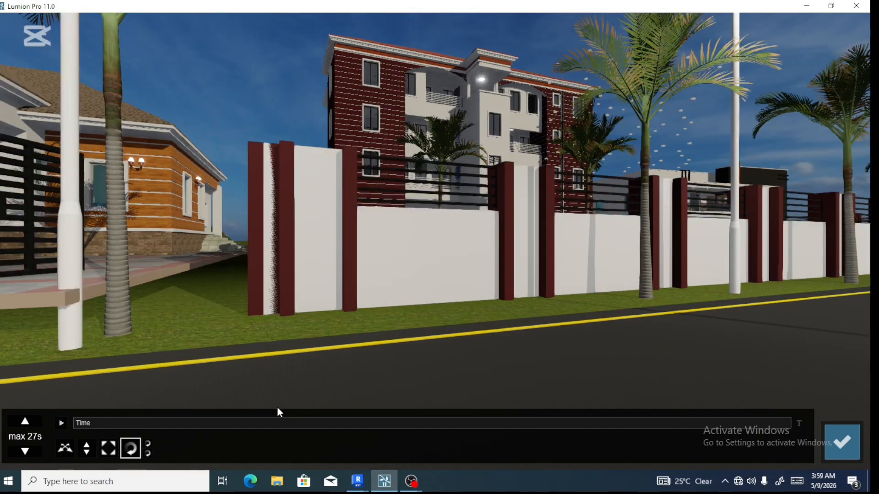
key(a)
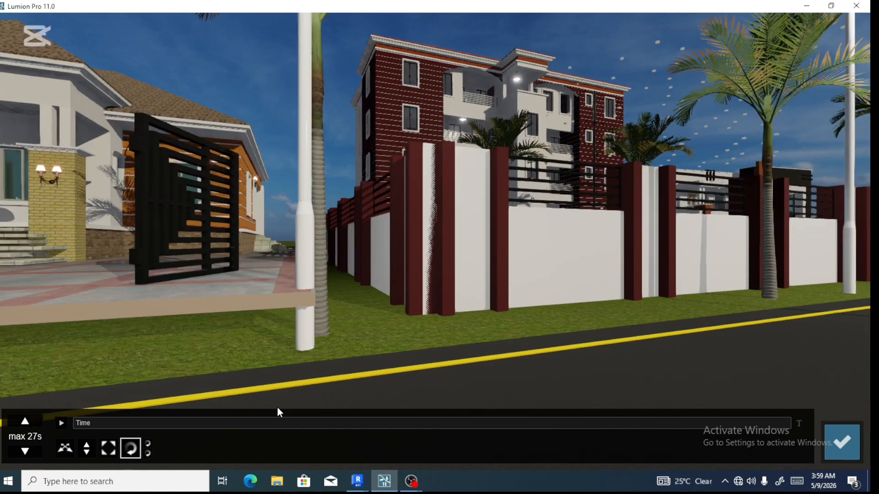
key(a)
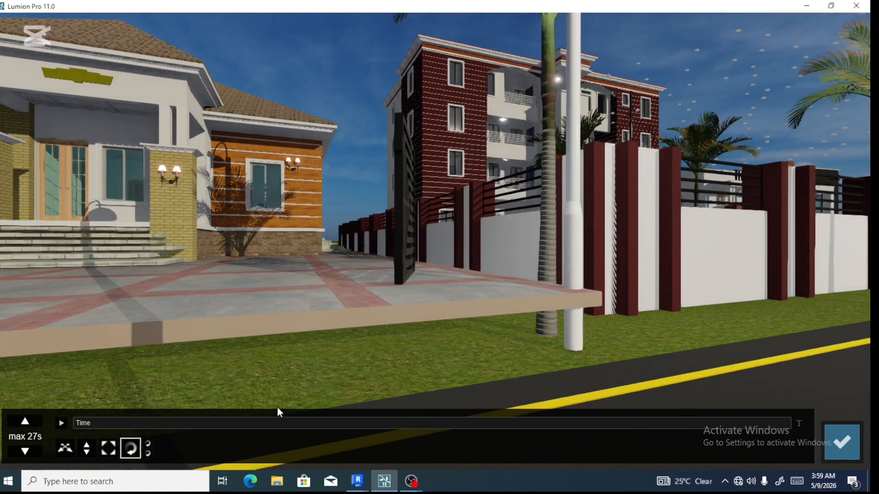
key(a)
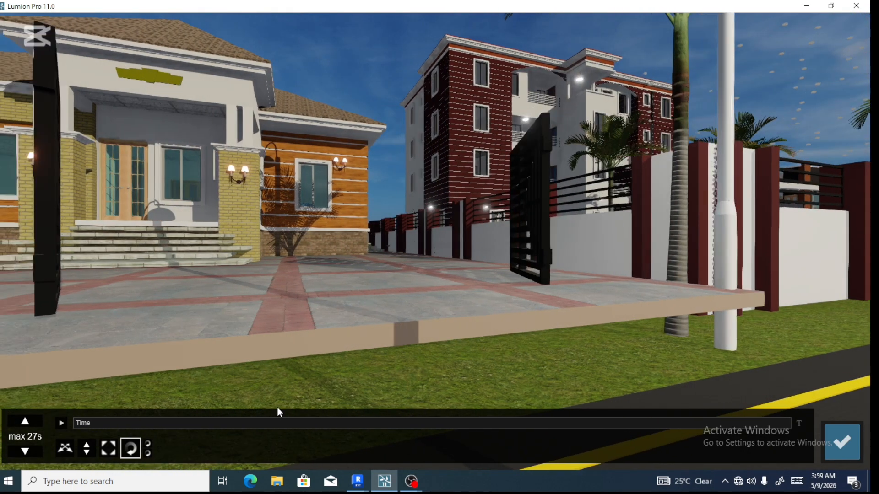
key(a)
key(a)
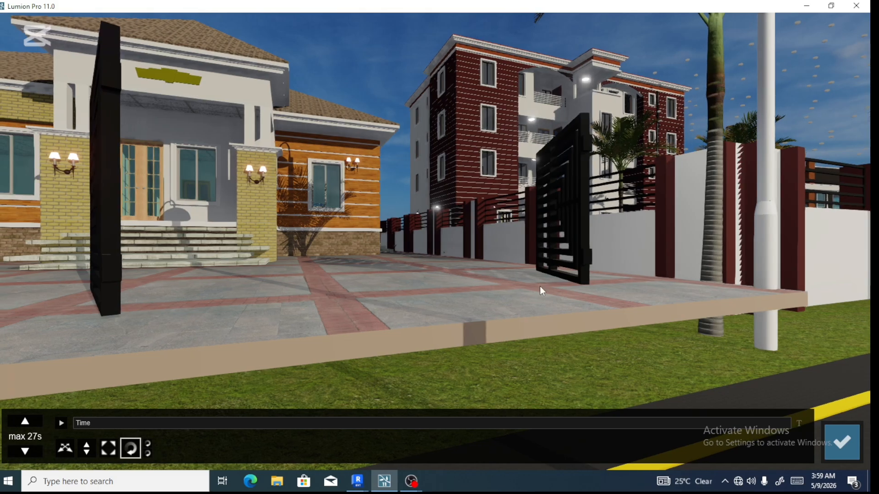
key(m)
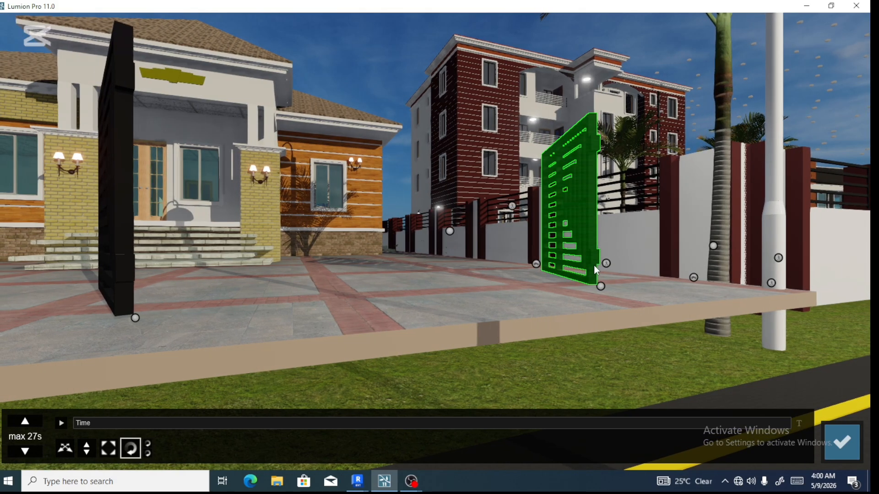
Remove the Advanced Move keys at about 5 seconds from the right and left swing gate panels
click(588, 276)
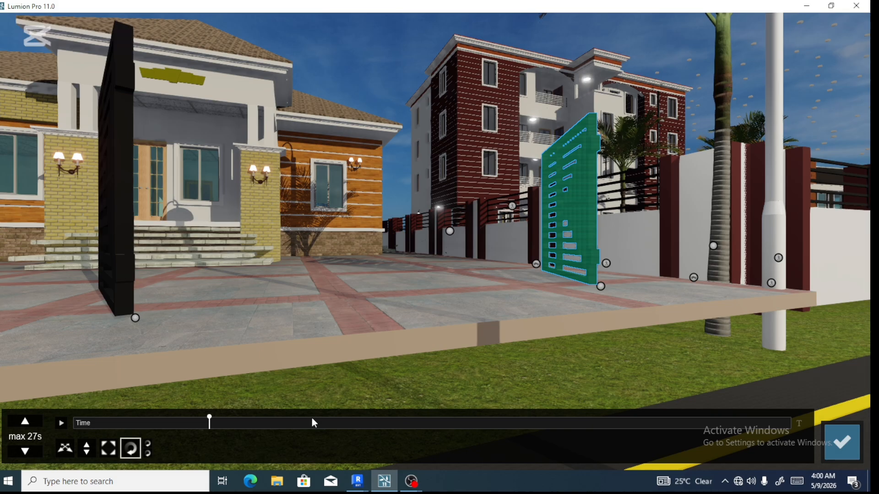
click(209, 418)
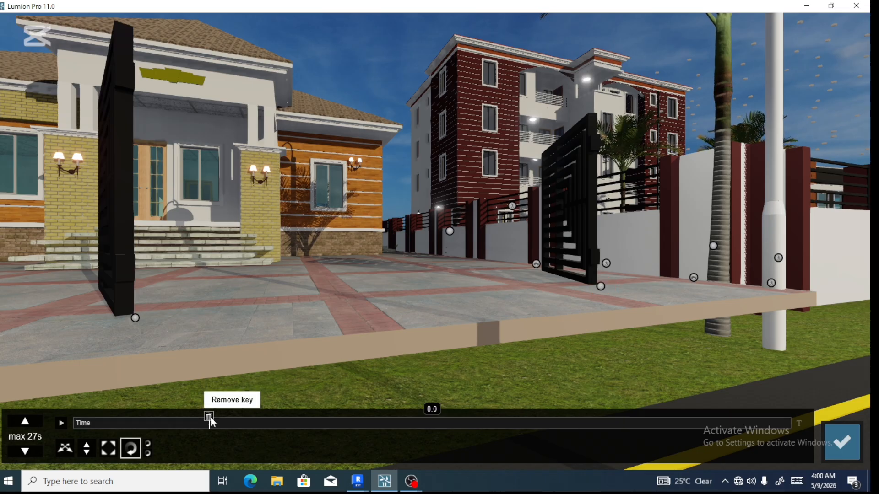
click(210, 417)
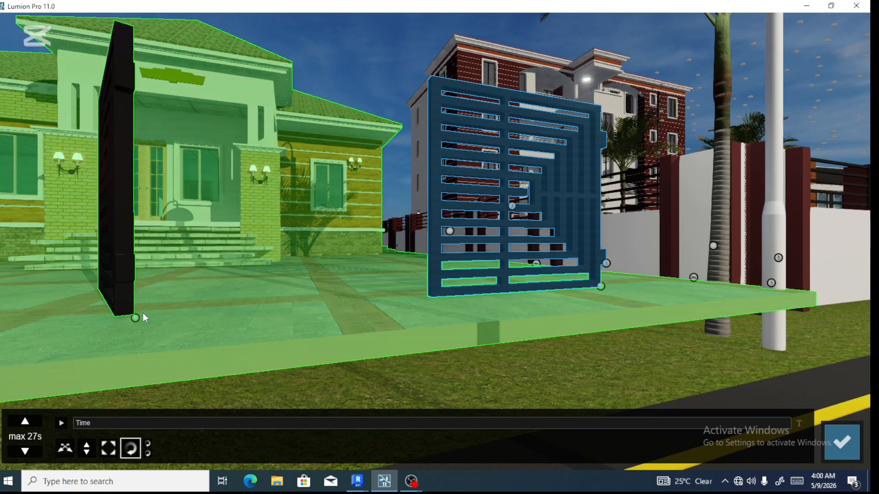
click(136, 316)
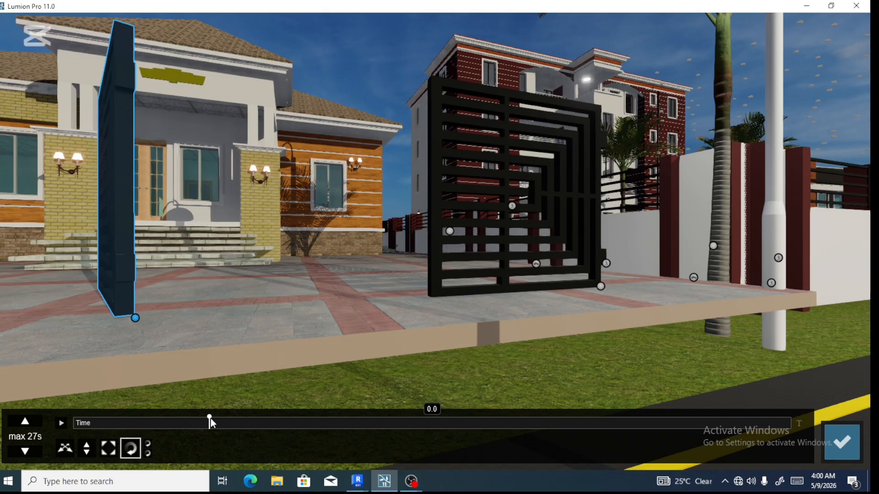
click(210, 419)
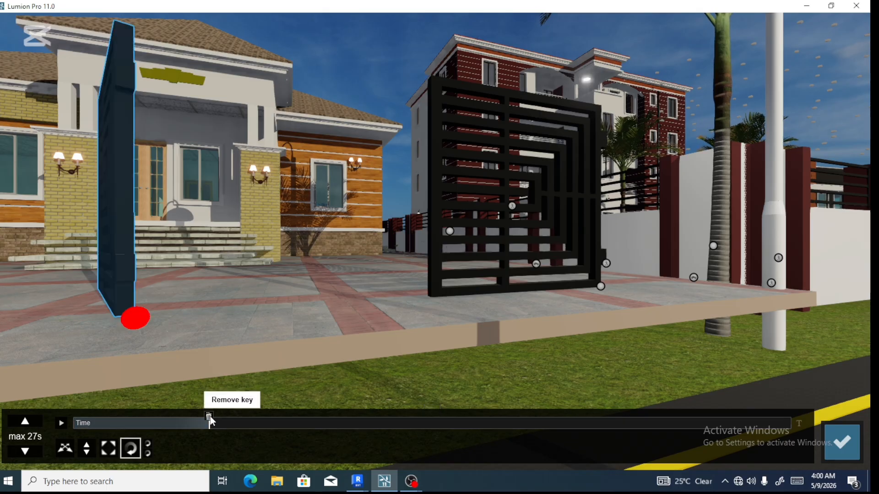
click(208, 417)
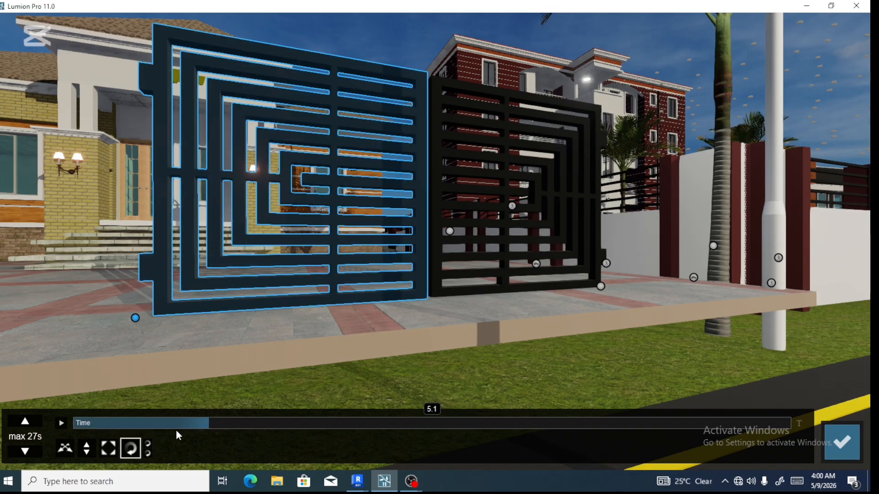
Scrub the Advanced Move time through the opening seconds and set it to 3.4 seconds
drag(142, 431, 78, 429)
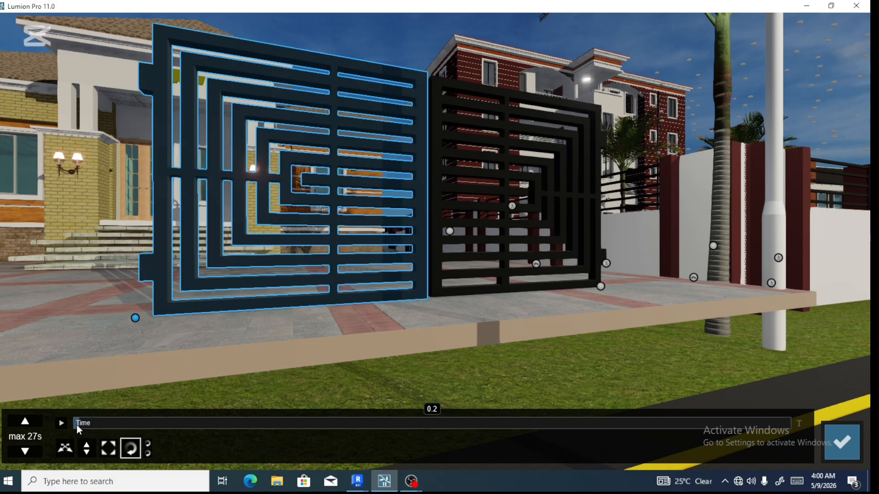
click(90, 427)
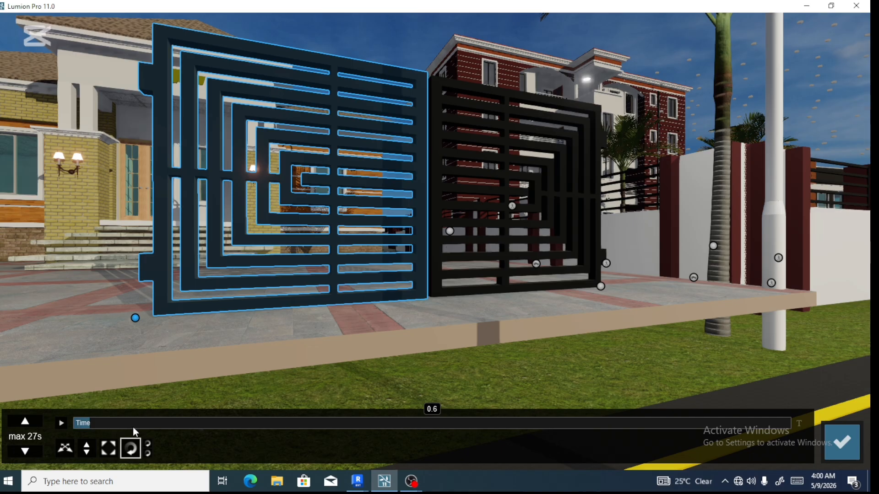
drag(133, 427, 232, 424)
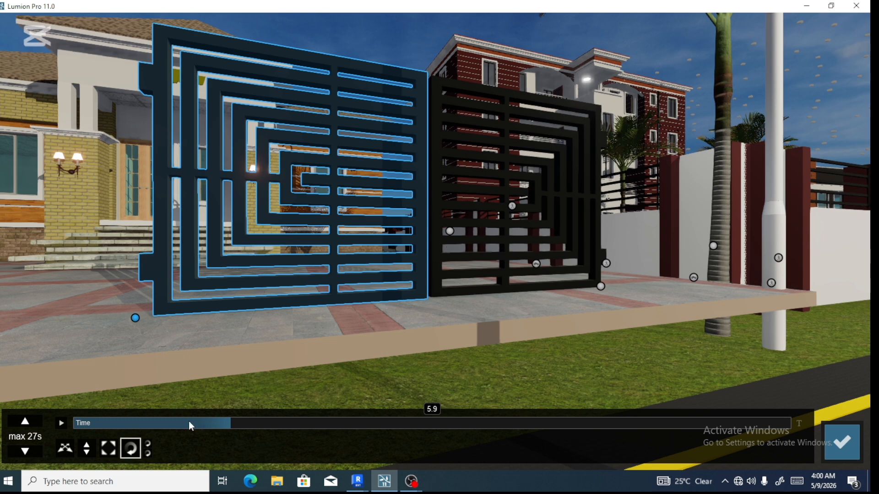
drag(189, 421, 165, 421)
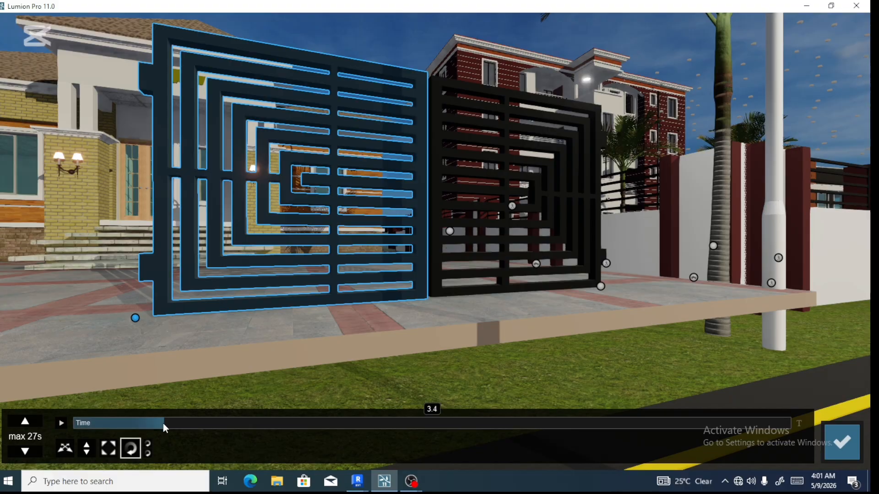
Select the right and left gate panels in turn and set the Advanced Move time to 5.1 seconds
click(136, 318)
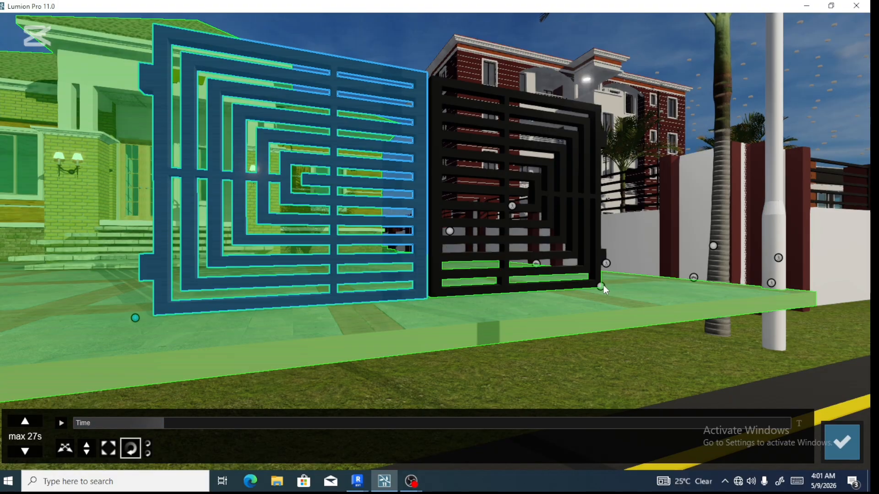
click(600, 286)
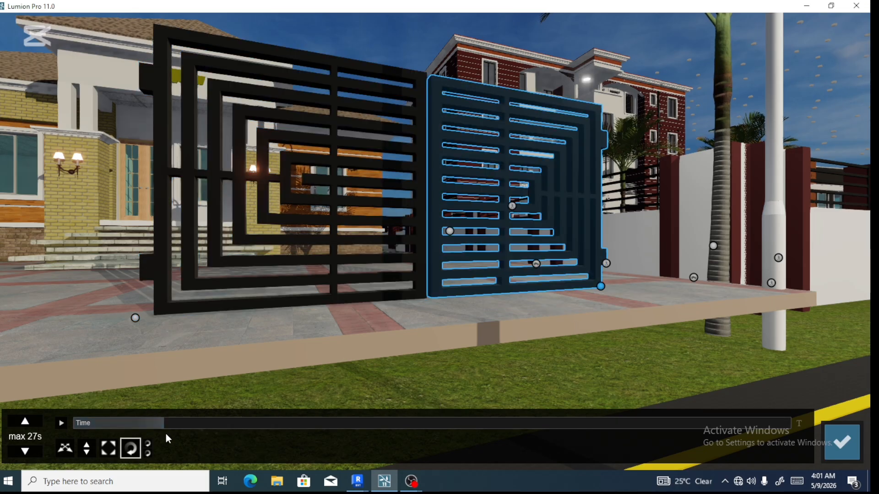
drag(164, 424, 196, 431)
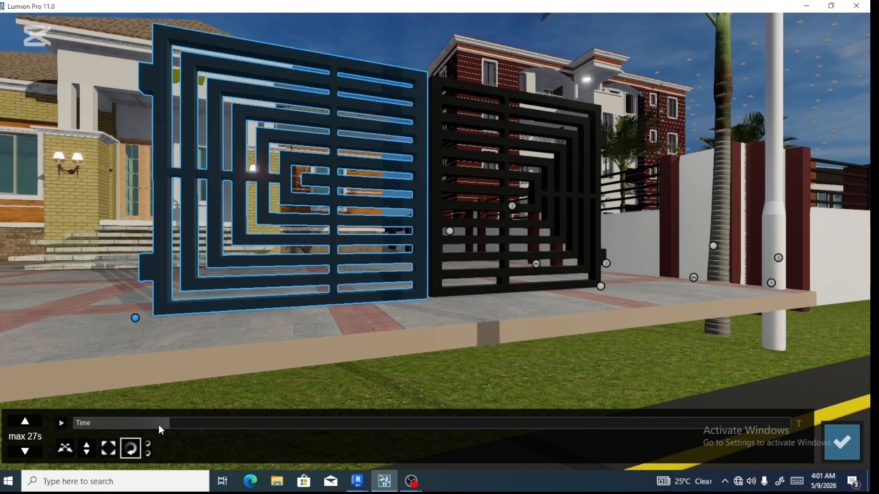
mouse_move(163, 424)
drag(165, 426, 210, 428)
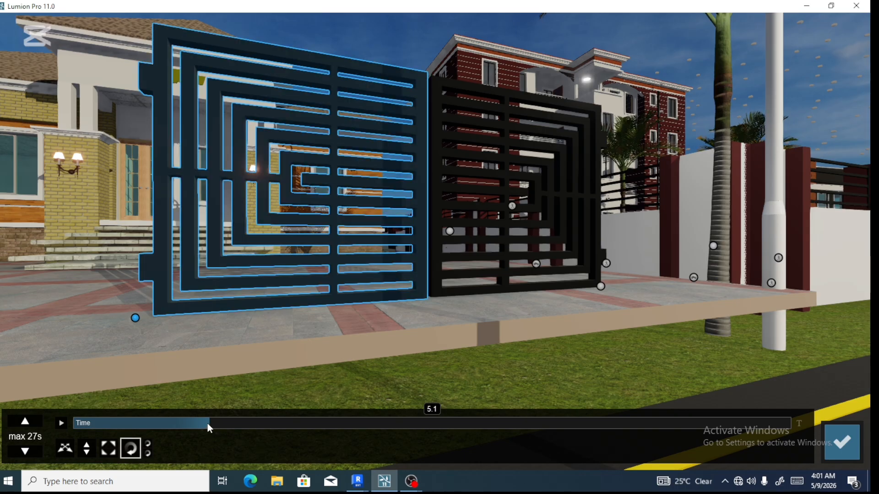
Set the Advanced Move time to about 3.1 seconds and key the right swing gate panel in its closed position
drag(207, 424, 156, 423)
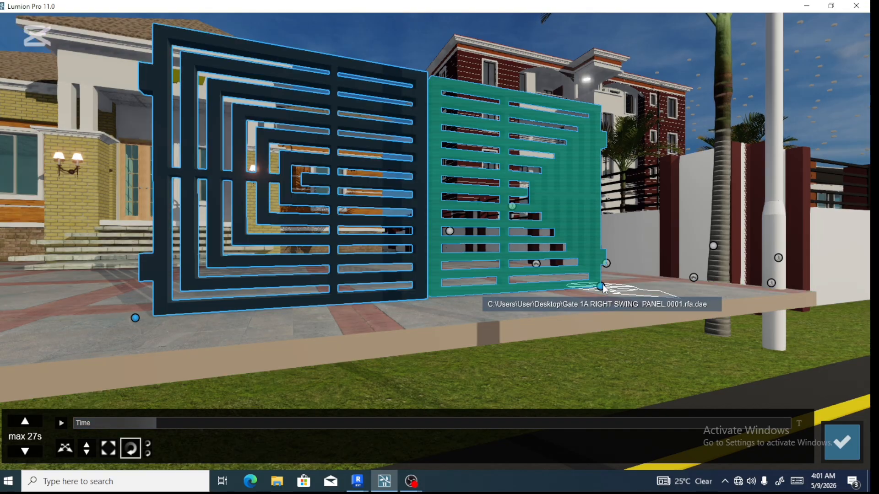
drag(601, 287, 353, 411)
click(151, 423)
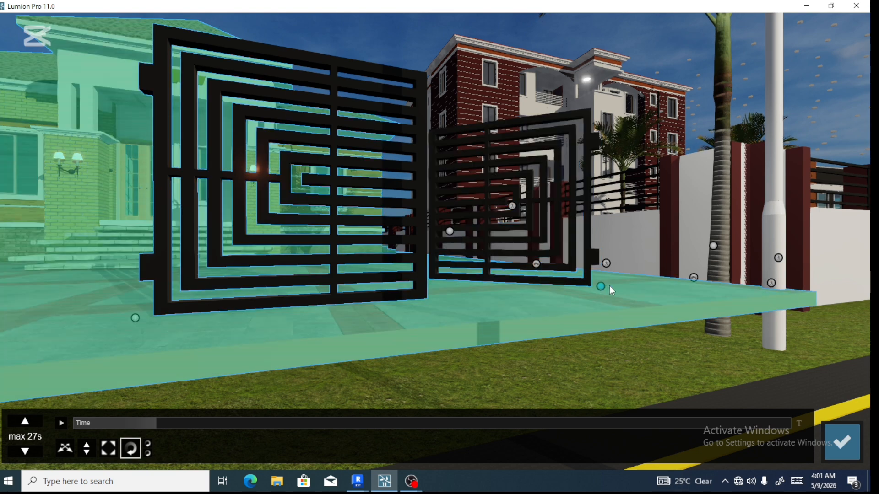
drag(608, 286, 630, 289)
drag(635, 288, 614, 289)
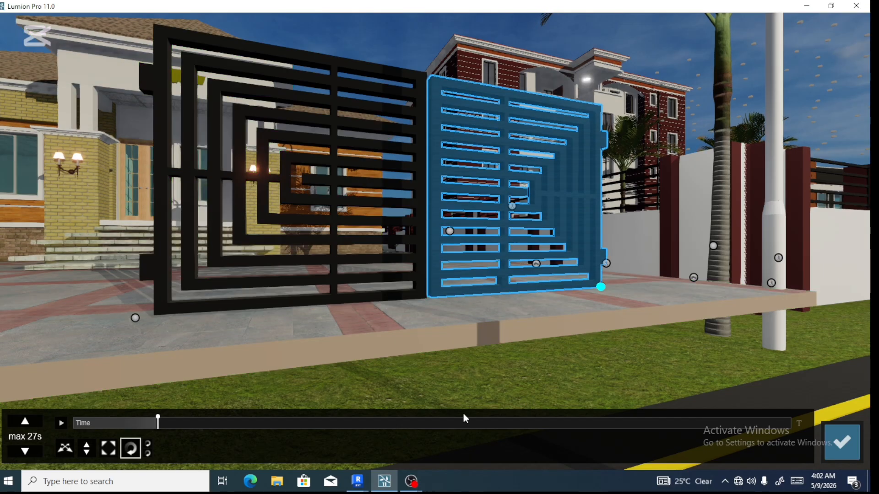
Set the Advanced Move time to about 5 seconds and swing the right and left gate panels open toward the house
click(133, 424)
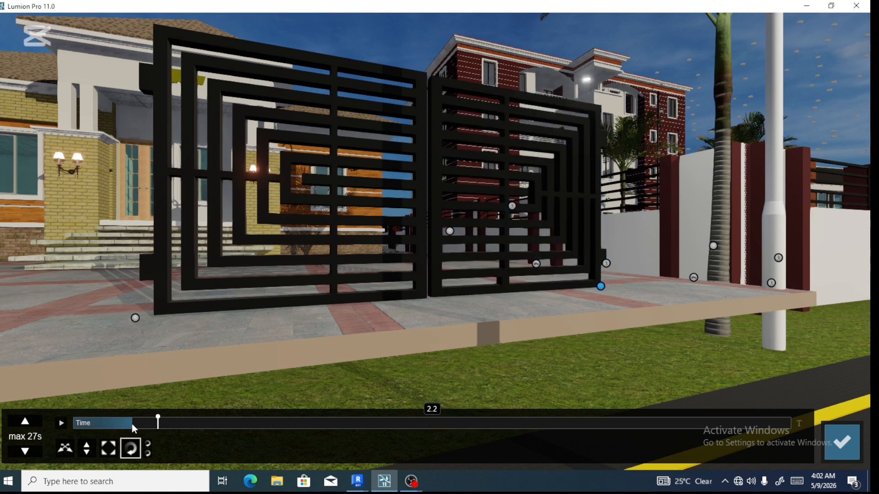
click(147, 424)
drag(174, 428, 208, 426)
click(198, 428)
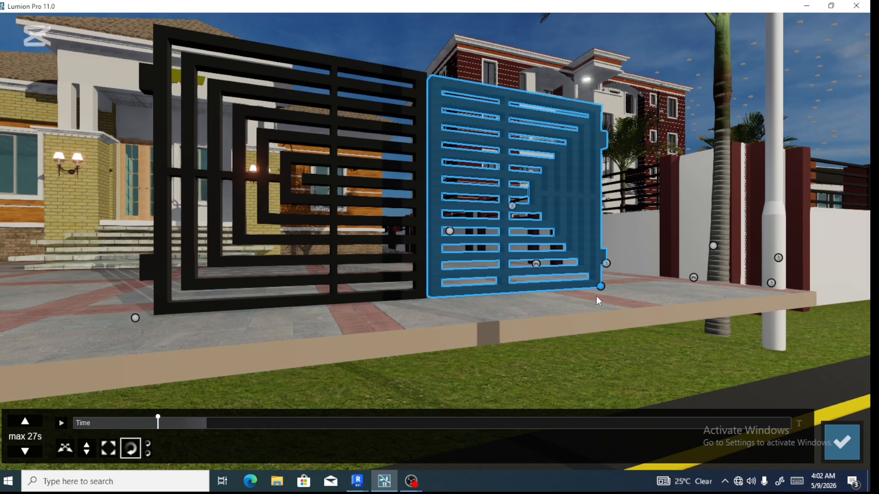
mouse_move(600, 287)
mouse_down()
mouse_move(571, 305)
mouse_move(512, 292)
mouse_up()
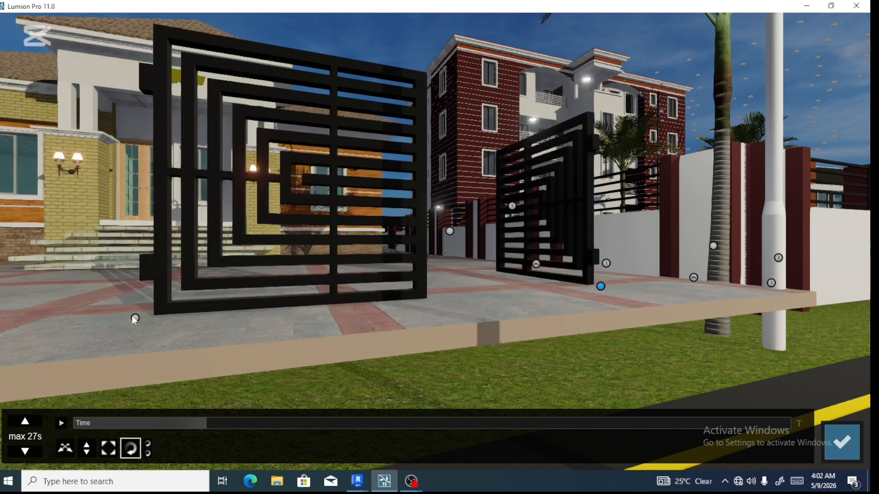
drag(133, 316, 353, 290)
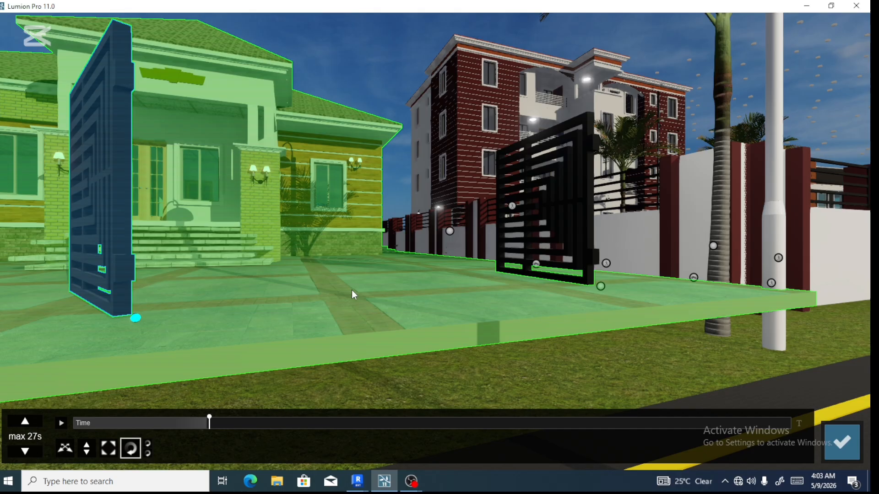
click(352, 350)
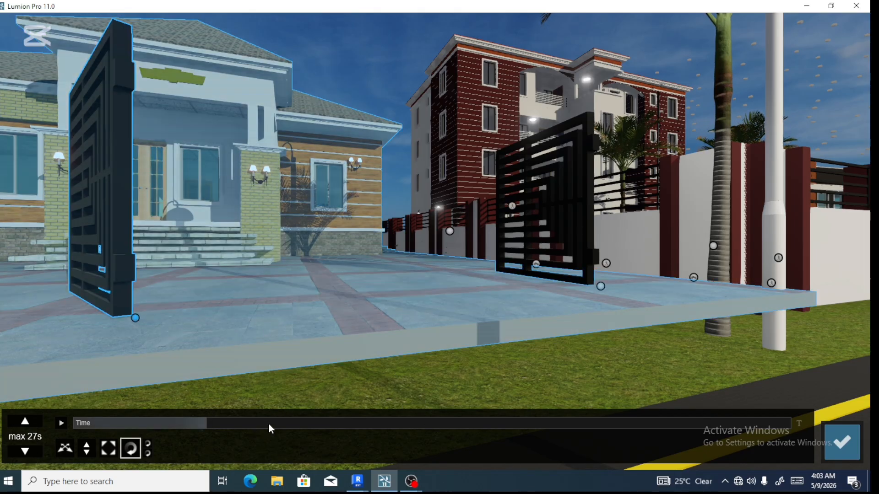
Advance the time to 9.6 seconds, check the right gate panel's keys and accept the Advanced Move edits
click(277, 422)
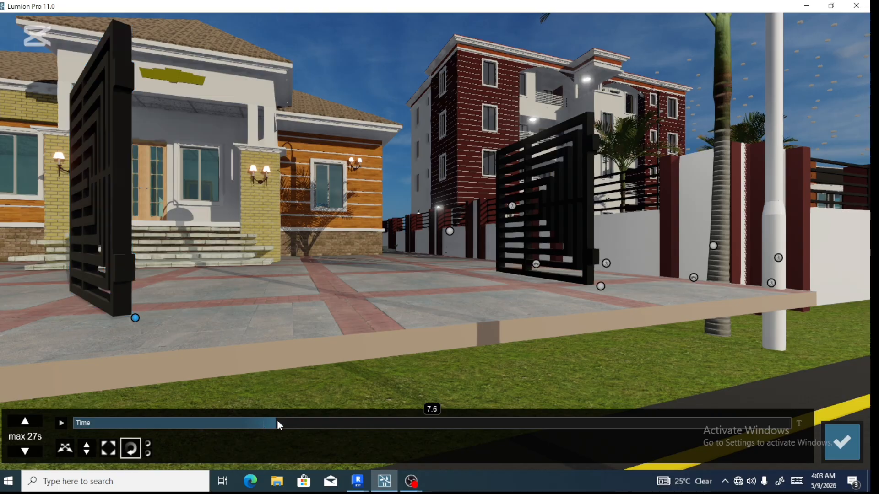
drag(320, 423, 328, 422)
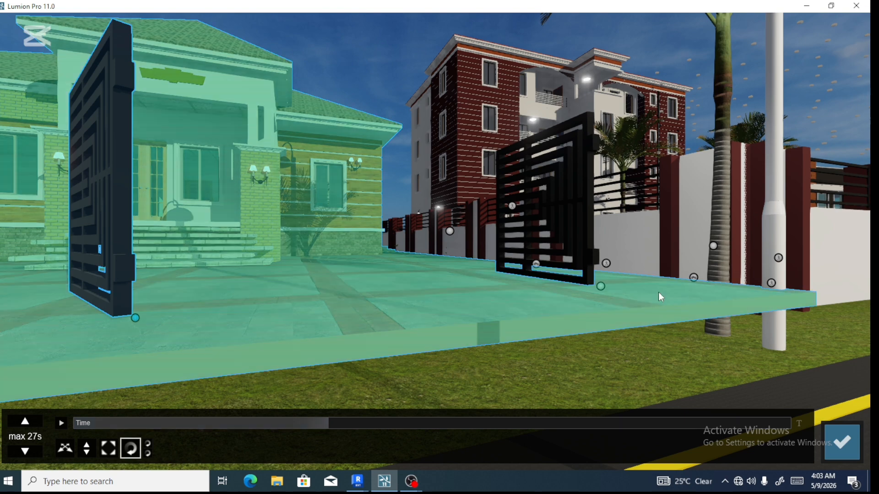
click(601, 285)
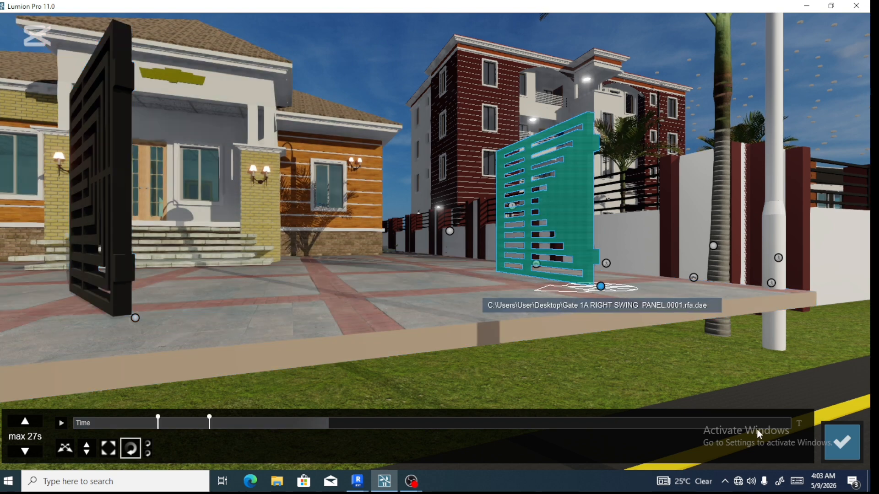
click(842, 442)
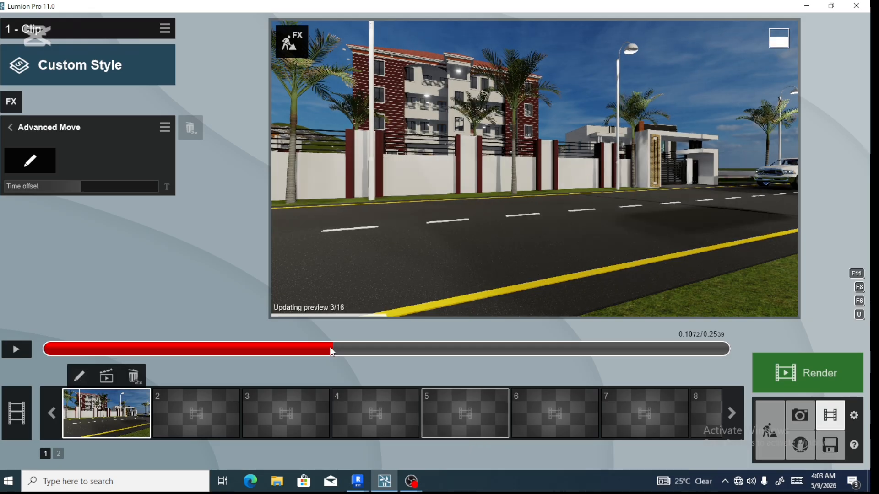
Rewind the clip to its start, play it and scrub back to review the gate animation
drag(255, 357, 56, 349)
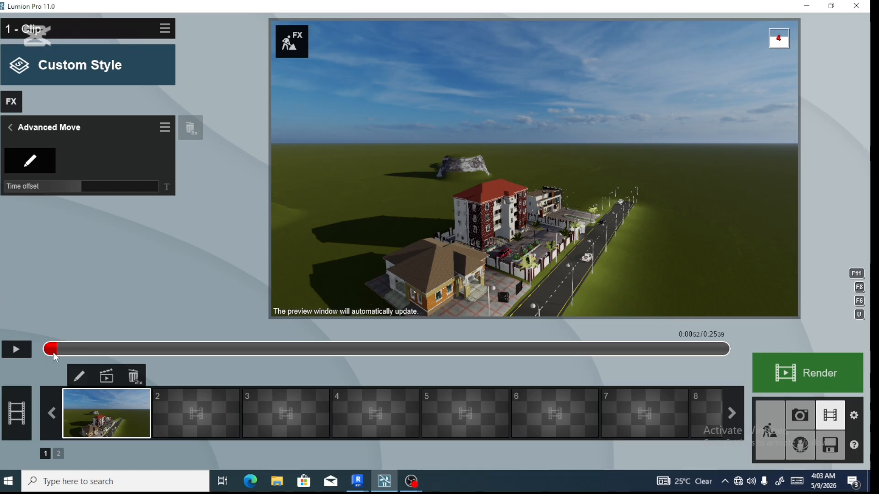
drag(54, 353, 40, 349)
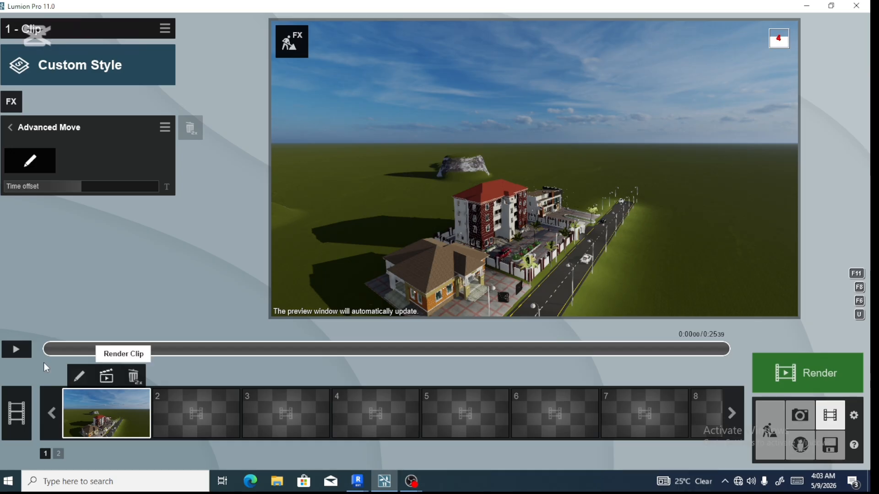
click(17, 350)
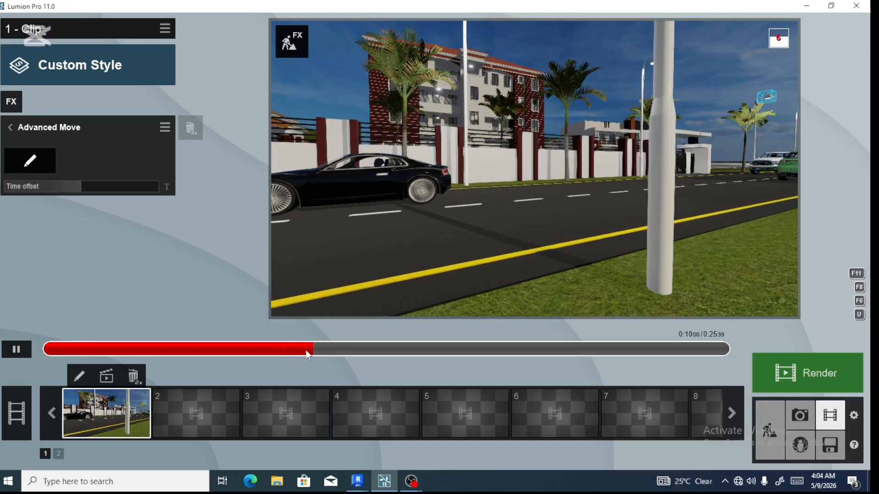
drag(305, 350, 204, 369)
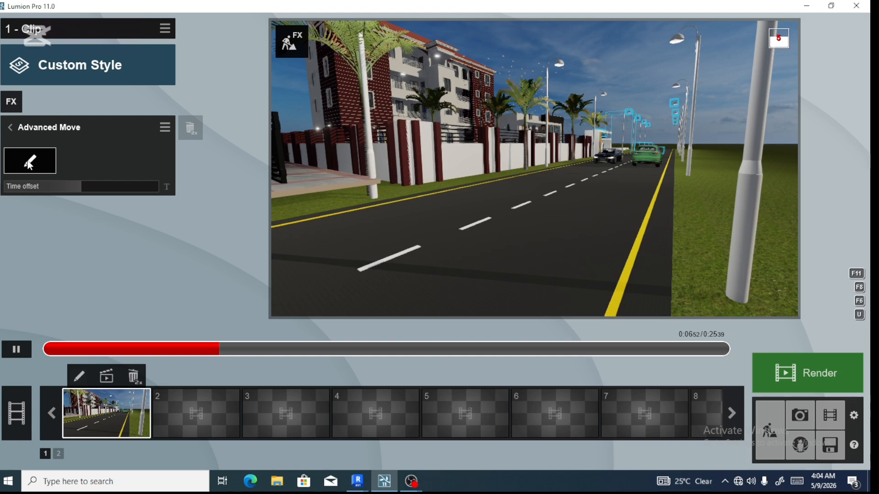
Reopen the Advanced Move effect for editing and remove the left swing gate panel's key at about 5 seconds
click(29, 162)
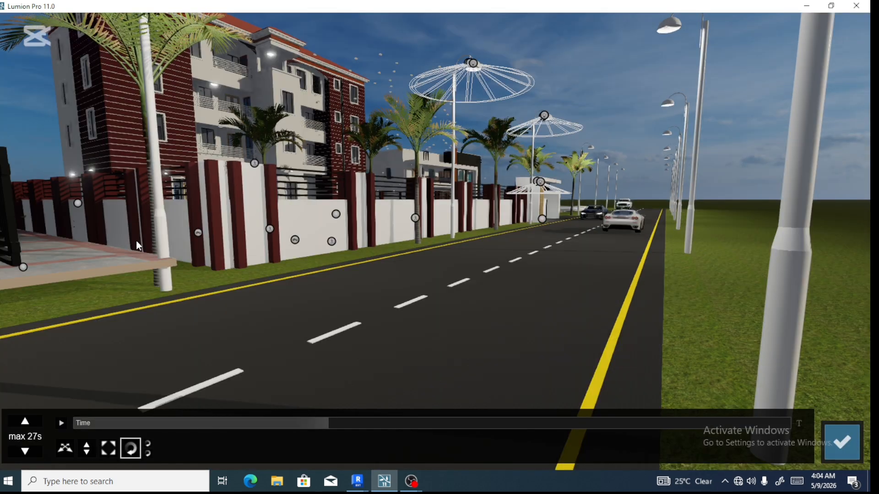
click(519, 301)
right_drag(518, 302, 366, 341)
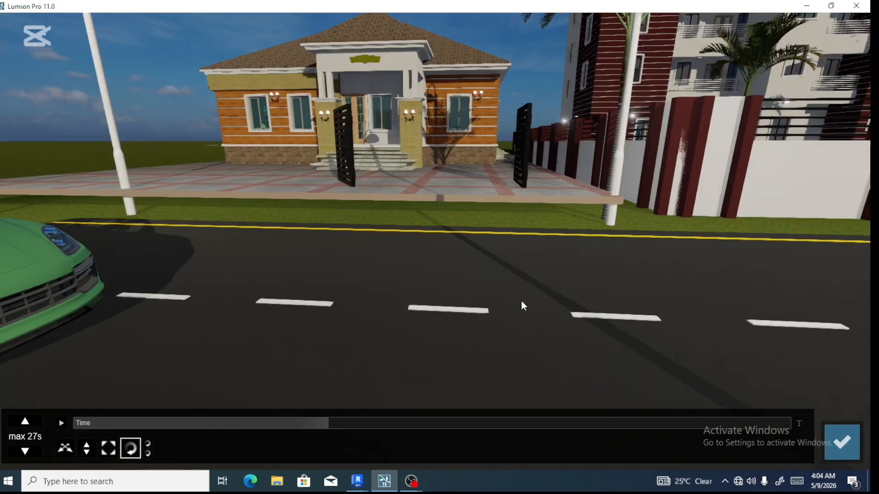
right_drag(613, 348, 646, 312)
key(w)
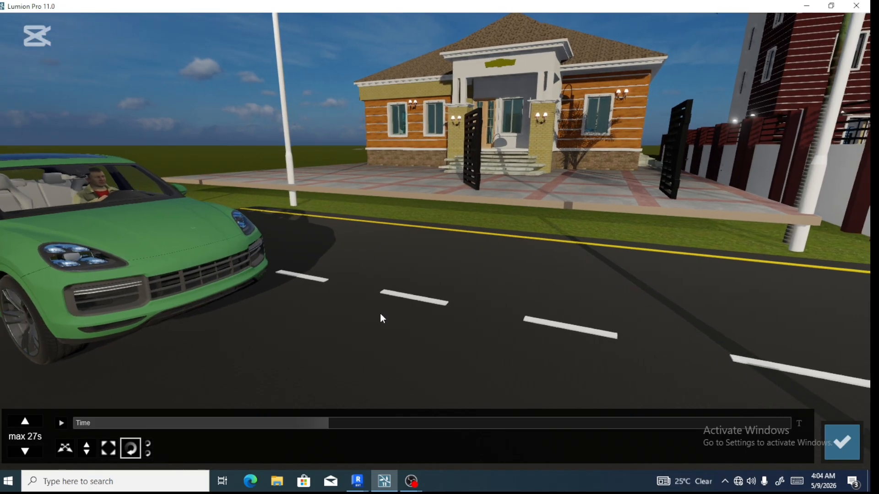
key(w)
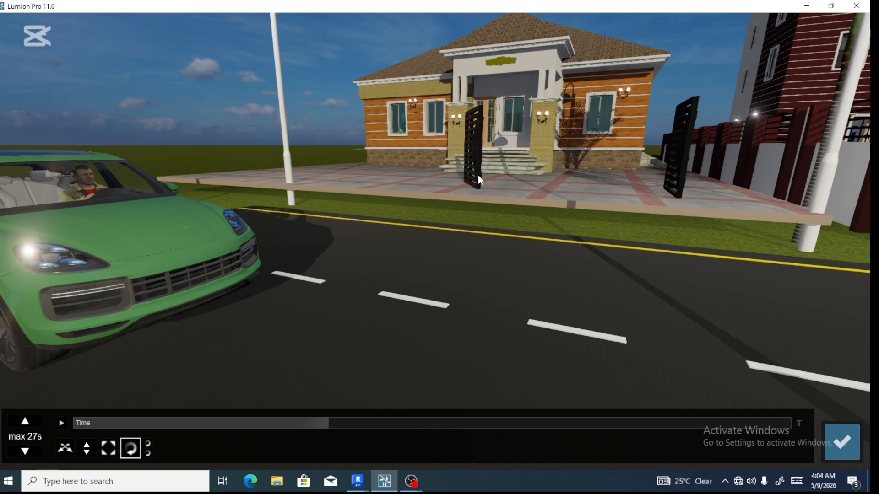
key(w)
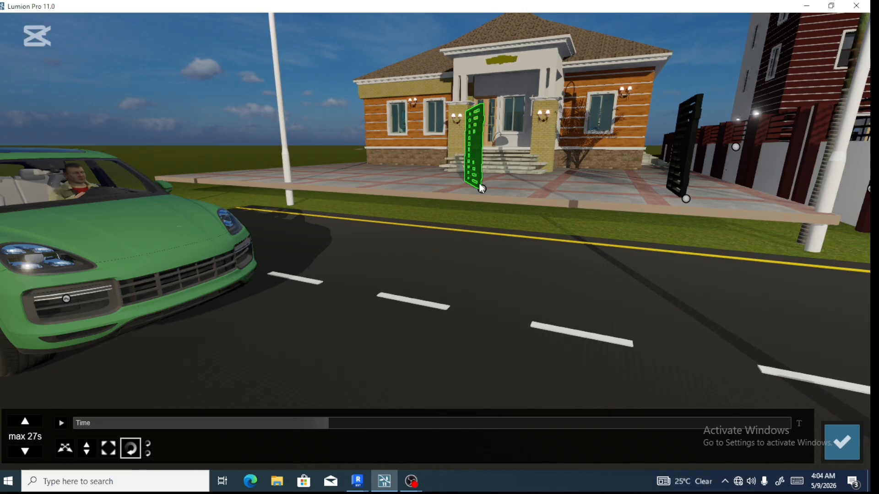
click(477, 190)
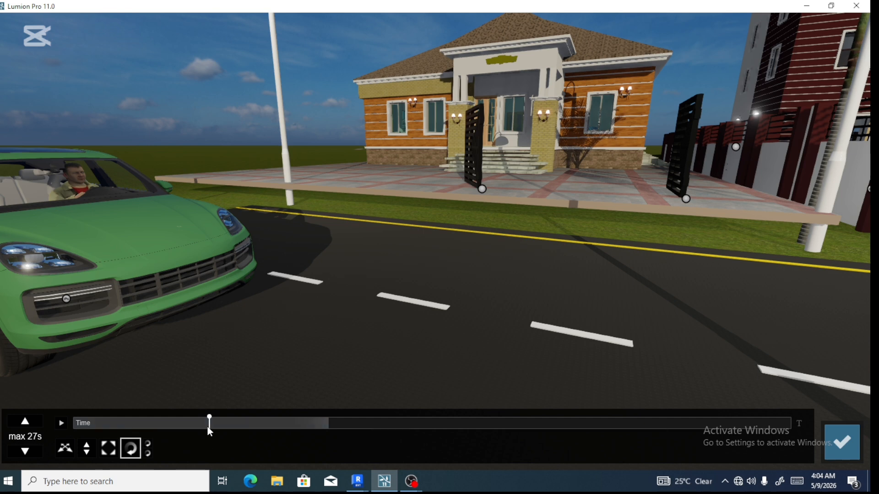
mouse_move(208, 428)
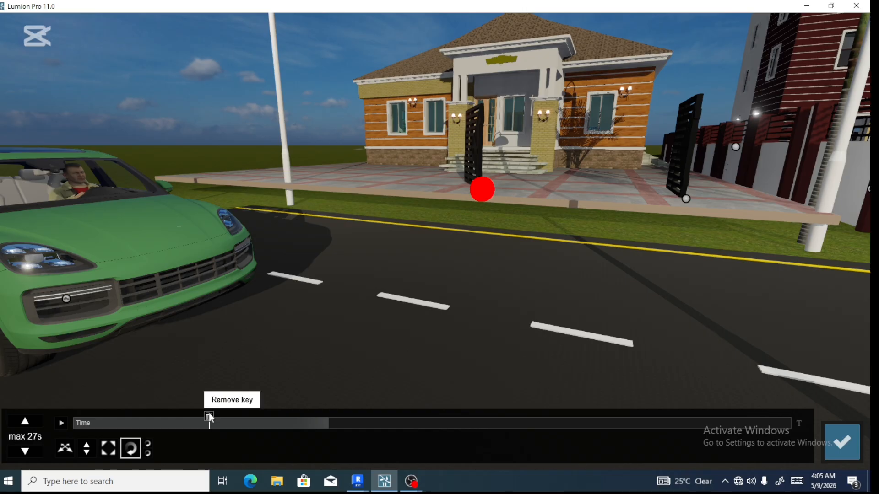
click(209, 416)
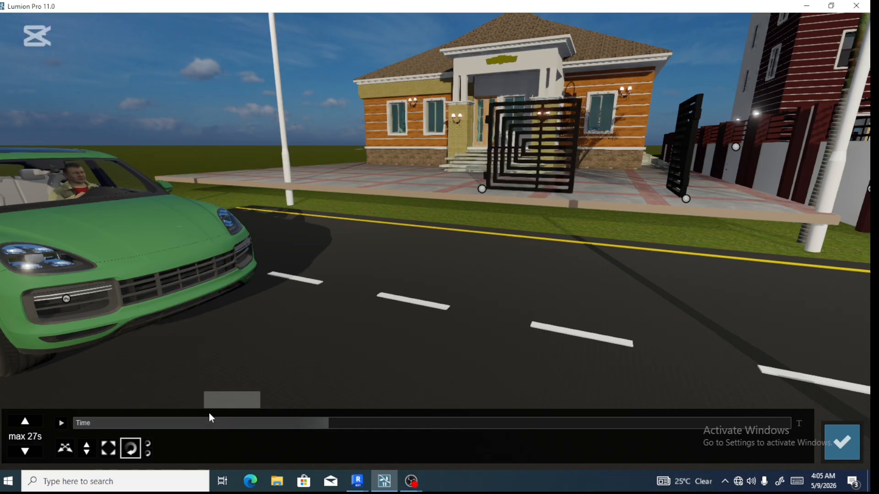
click(686, 200)
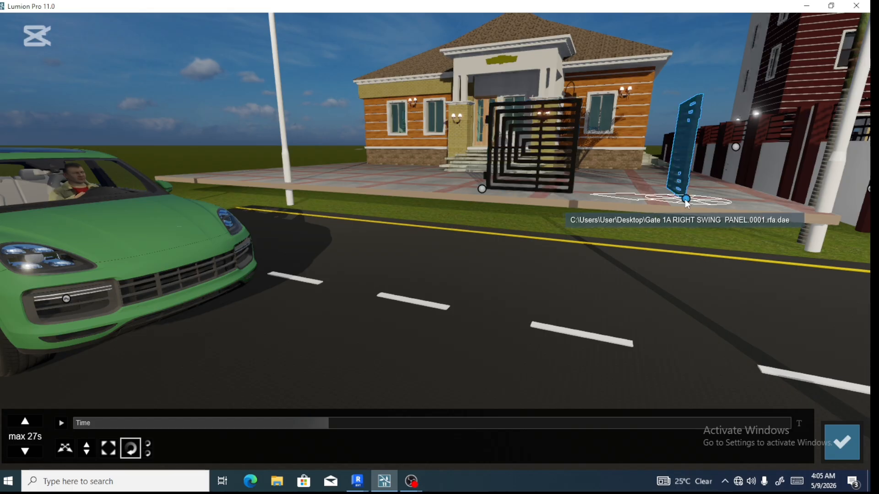
click(687, 201)
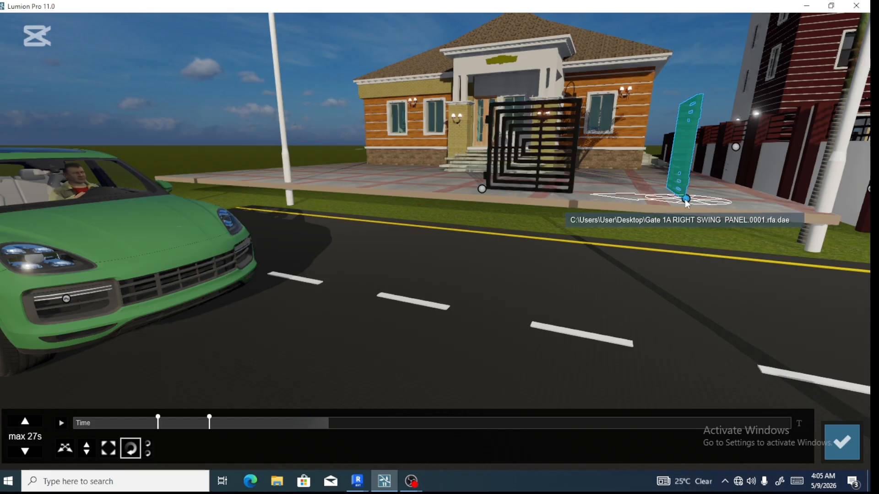
click(482, 189)
click(482, 189)
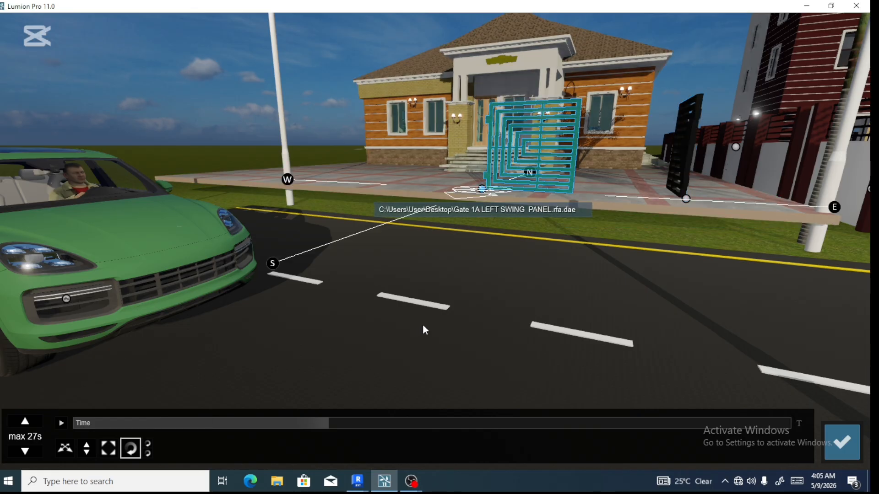
drag(418, 320, 366, 383)
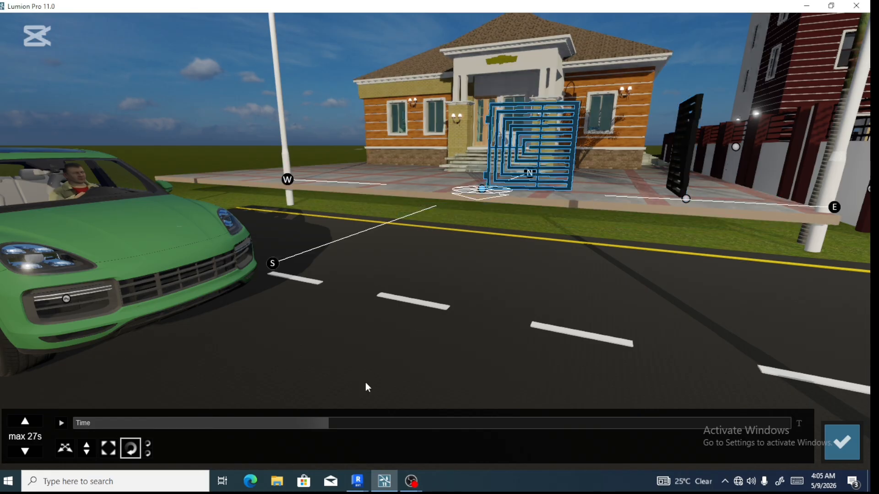
click(328, 425)
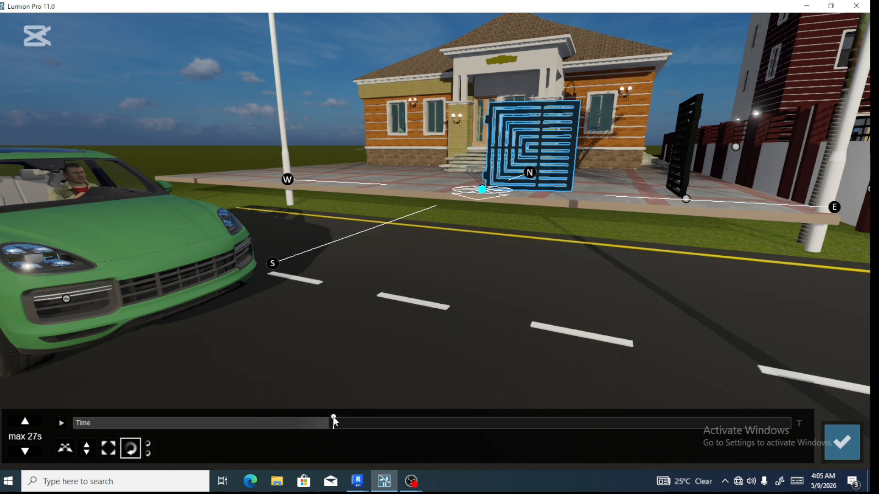
mouse_move(333, 419)
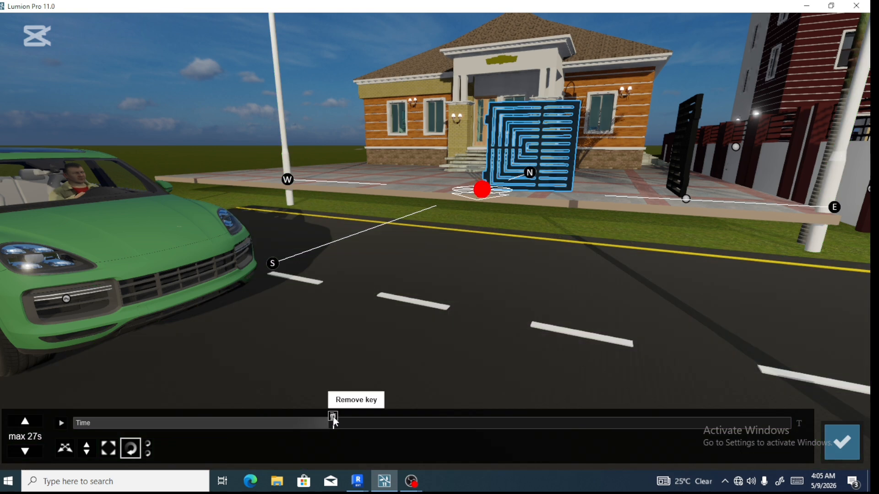
click(333, 417)
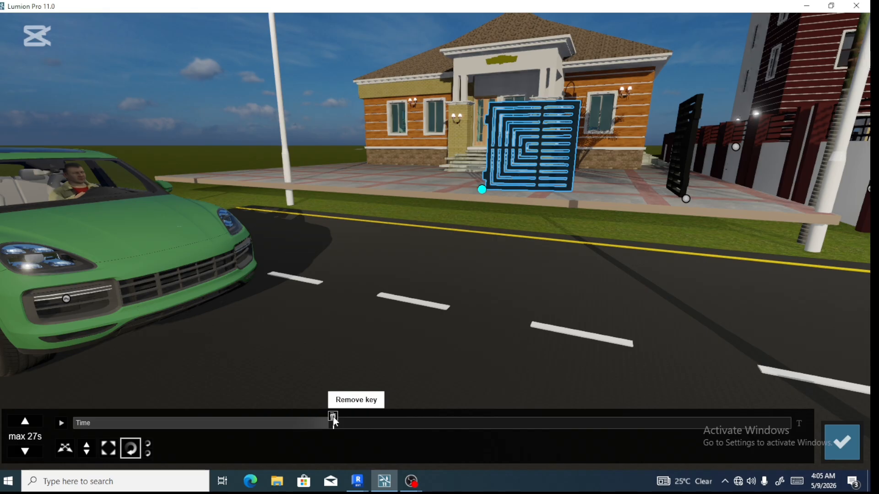
click(333, 418)
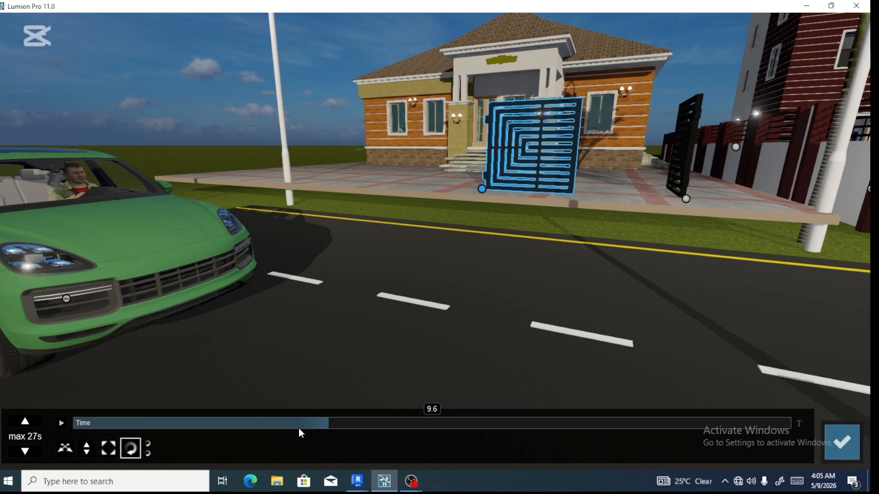
Scrub the Advanced Move time between 3.1 and 4.3 seconds to check both gate panels, stopping at about 3.2 seconds
shift+drag(299, 427, 270, 428)
drag(208, 421, 155, 421)
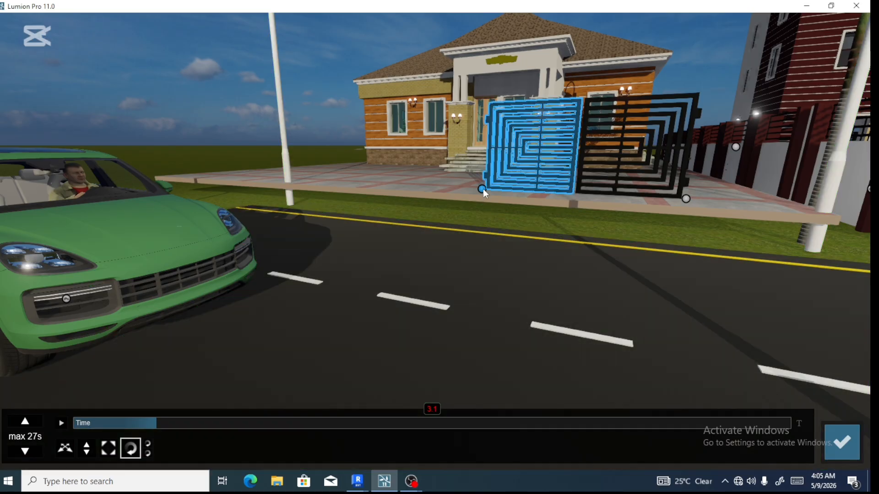
click(483, 188)
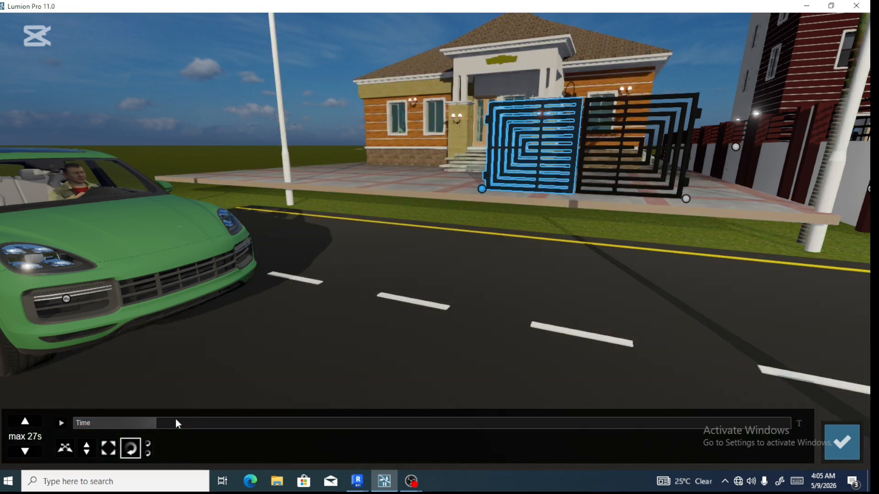
mouse_move(155, 427)
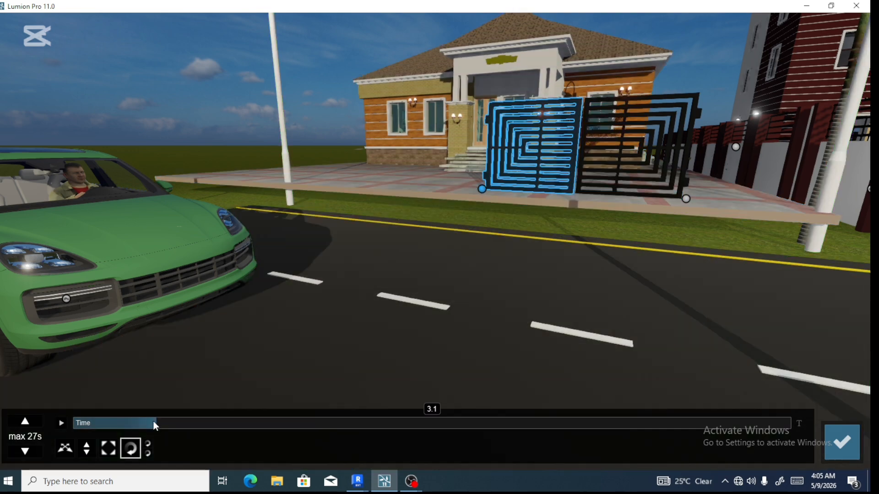
click(187, 426)
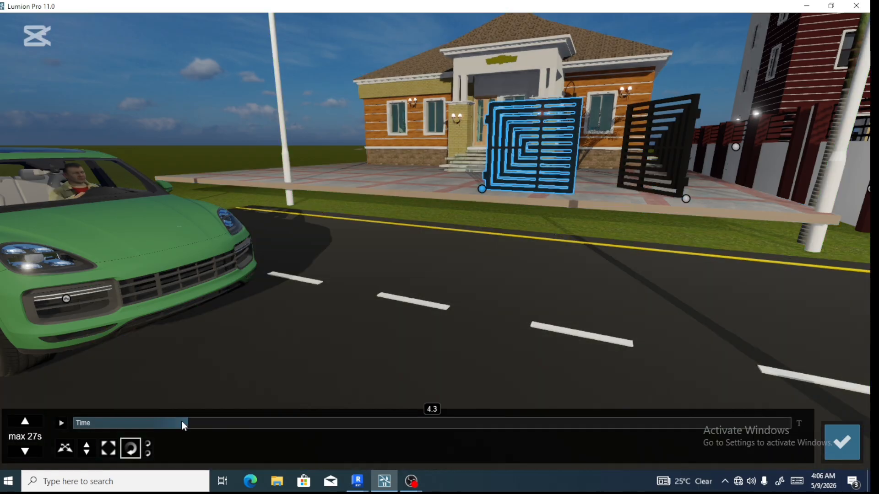
click(160, 424)
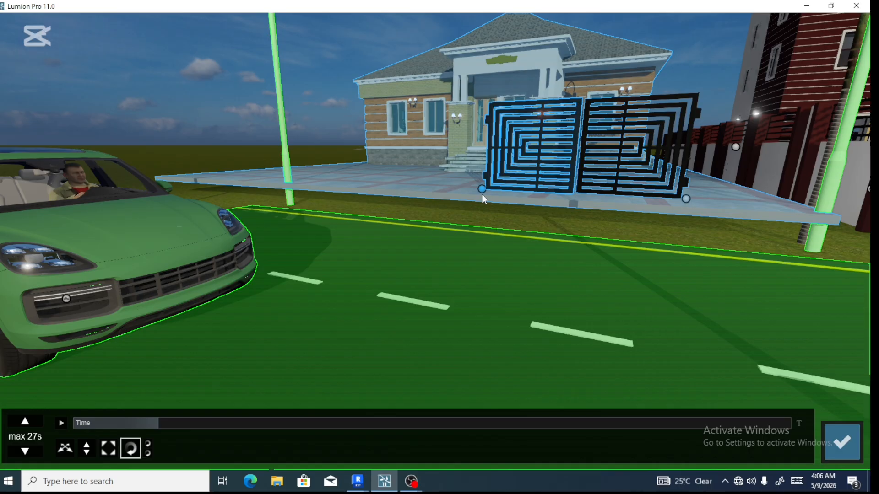
Select the right and left swing gate panels in turn to compare their keys on the timeline
drag(482, 191, 495, 282)
drag(687, 199, 687, 199)
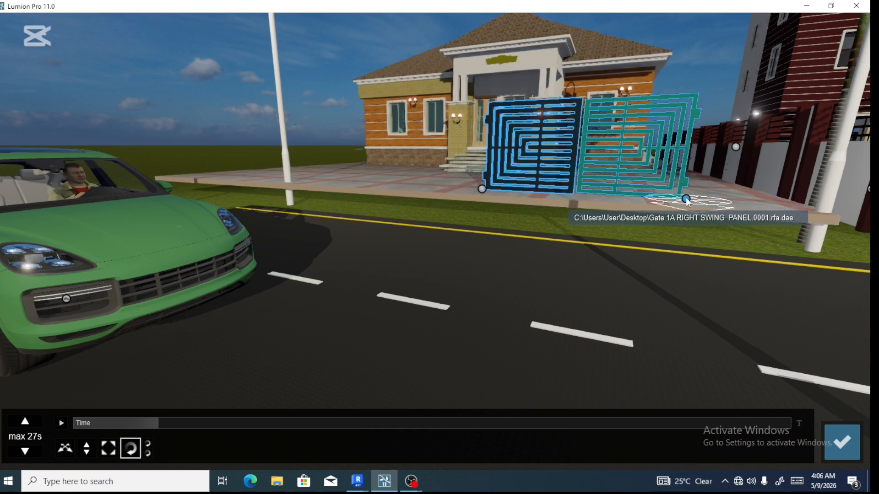
click(686, 198)
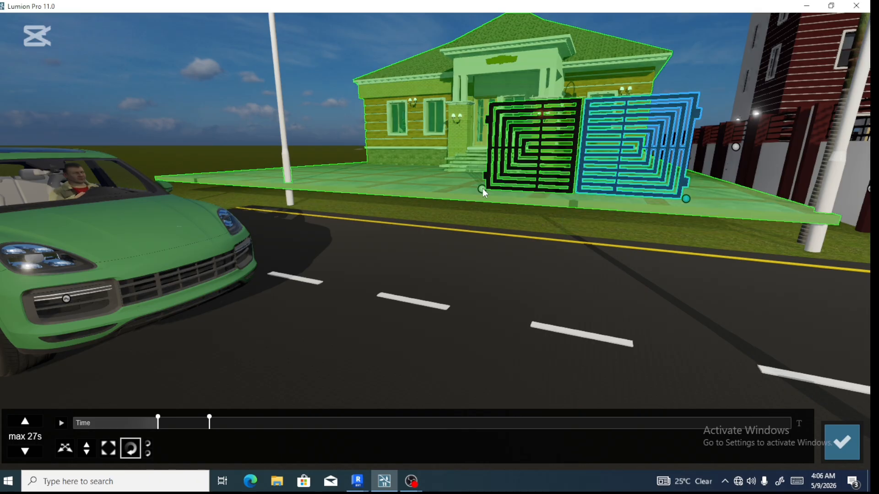
click(483, 189)
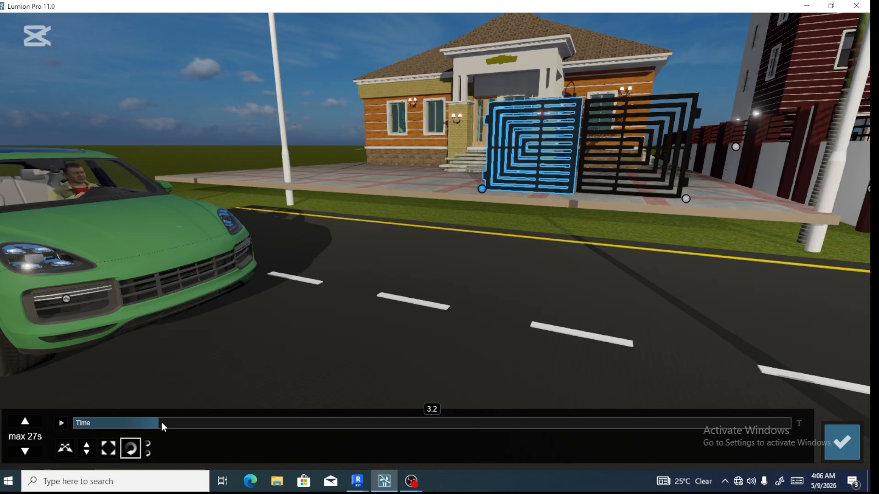
Scrub to 4.9 seconds, return to about 3.1 seconds and try rotating the left gate panel toward the house
drag(186, 424, 204, 429)
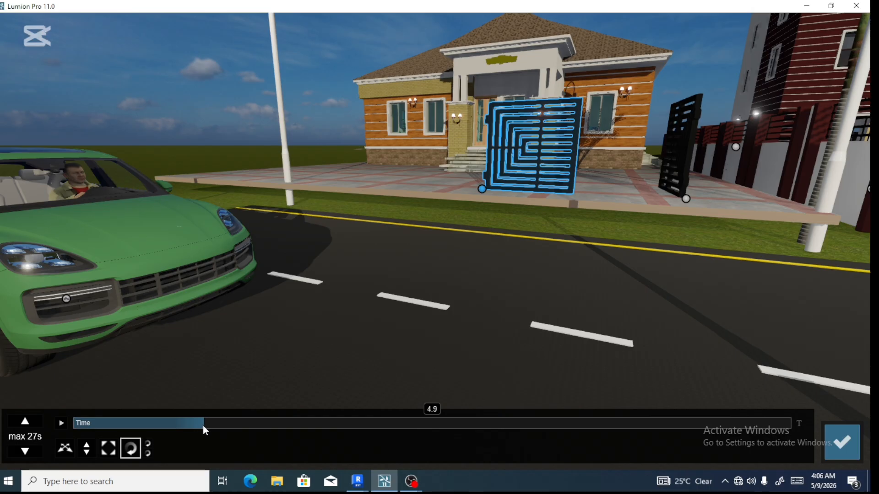
drag(203, 427, 152, 426)
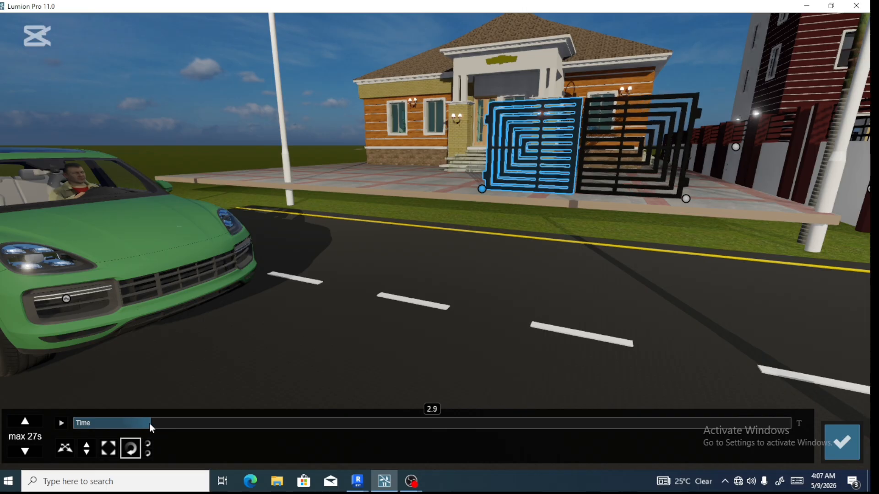
mouse_move(149, 428)
mouse_down()
mouse_move(136, 424)
mouse_move(156, 431)
mouse_up()
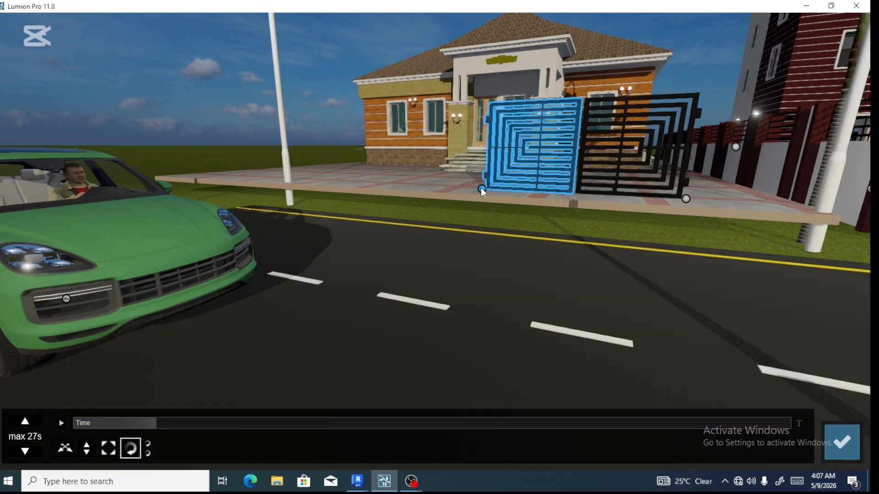
drag(511, 205, 551, 194)
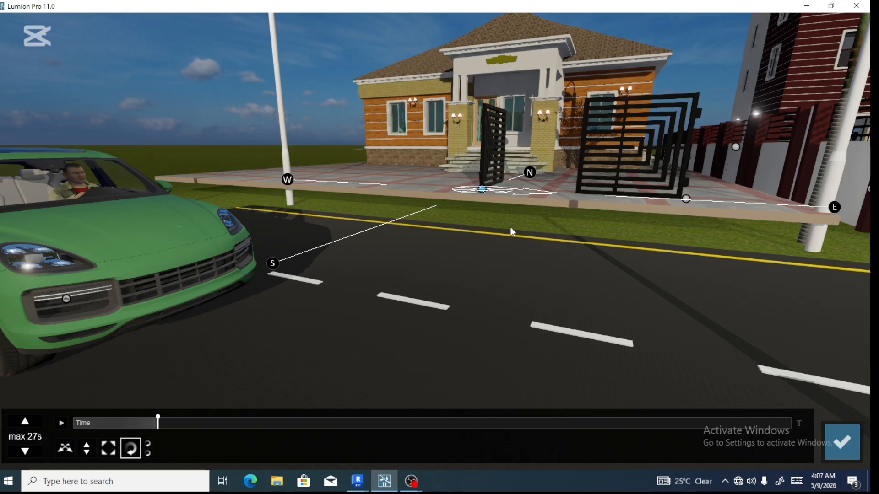
drag(510, 228, 511, 228)
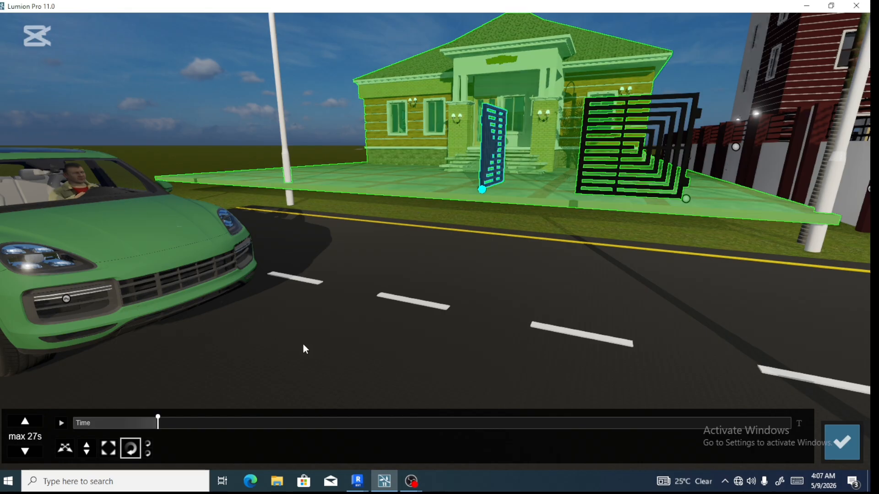
Review the gate positions, set the time to about 5 seconds and rotate the left gate panel open, perpendicular to the entrance
click(136, 424)
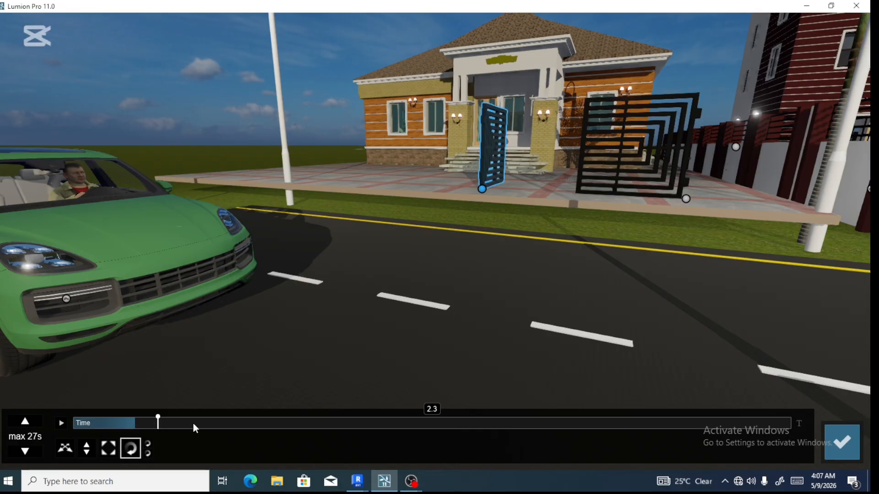
click(231, 424)
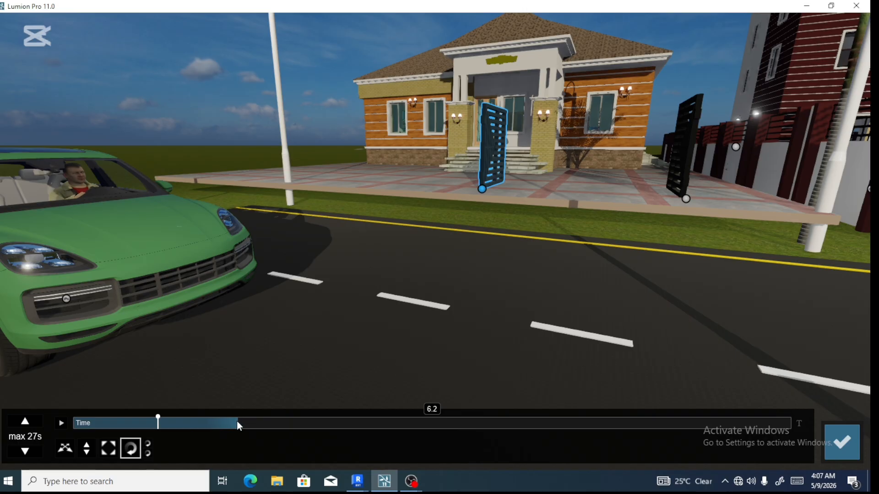
drag(235, 423, 199, 426)
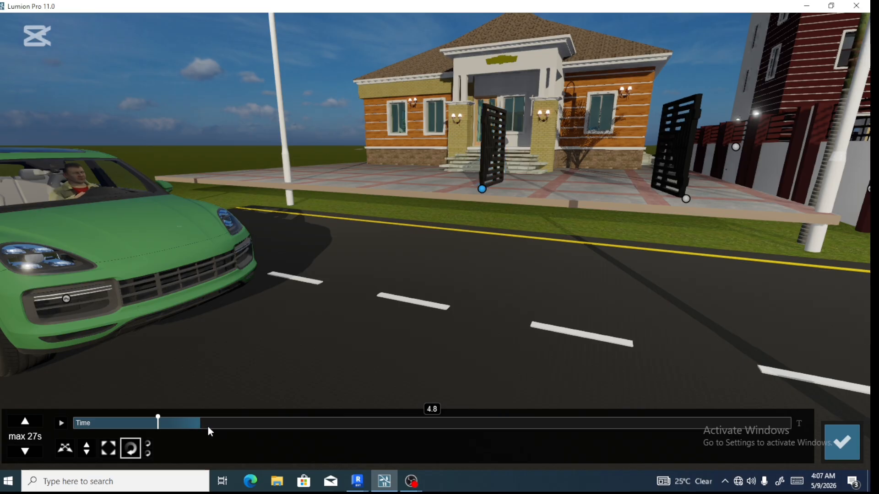
click(208, 427)
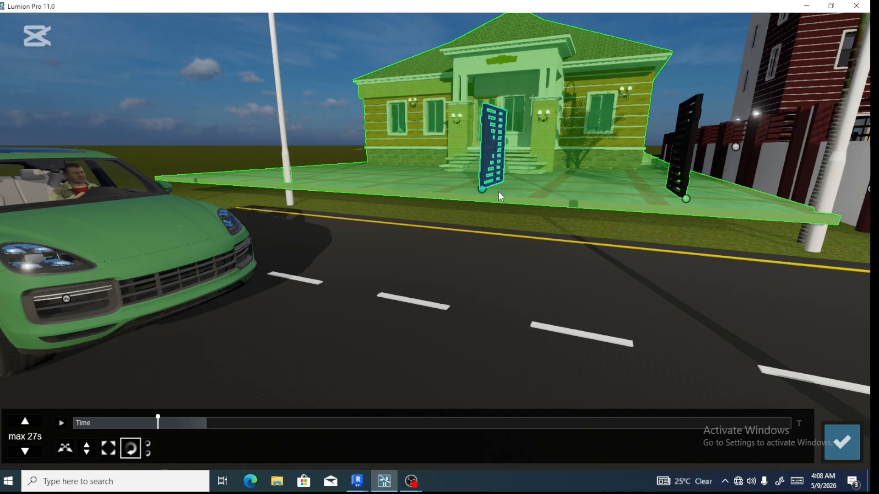
mouse_move(498, 192)
mouse_down()
mouse_move(512, 185)
mouse_move(507, 199)
mouse_move(513, 190)
mouse_up()
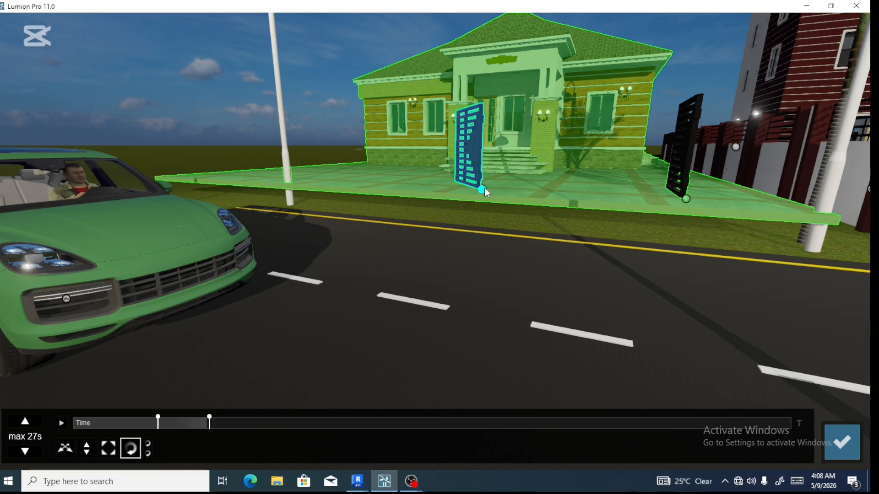
drag(484, 188, 497, 190)
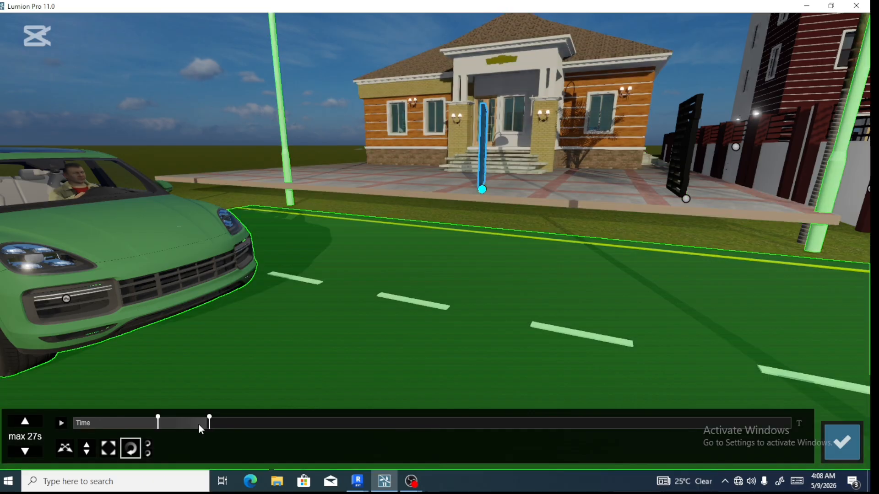
Check the left gate panel at 8.4 seconds and accept the Advanced Move edits
mouse_move(206, 426)
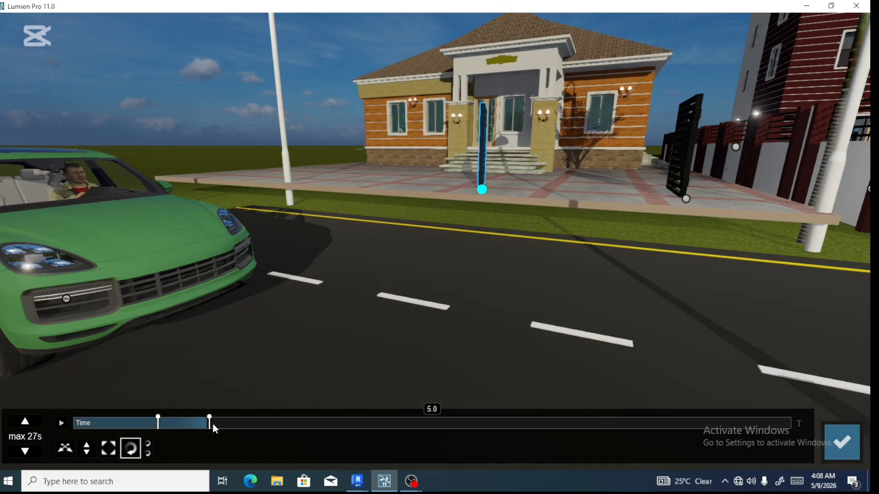
click(298, 425)
click(290, 423)
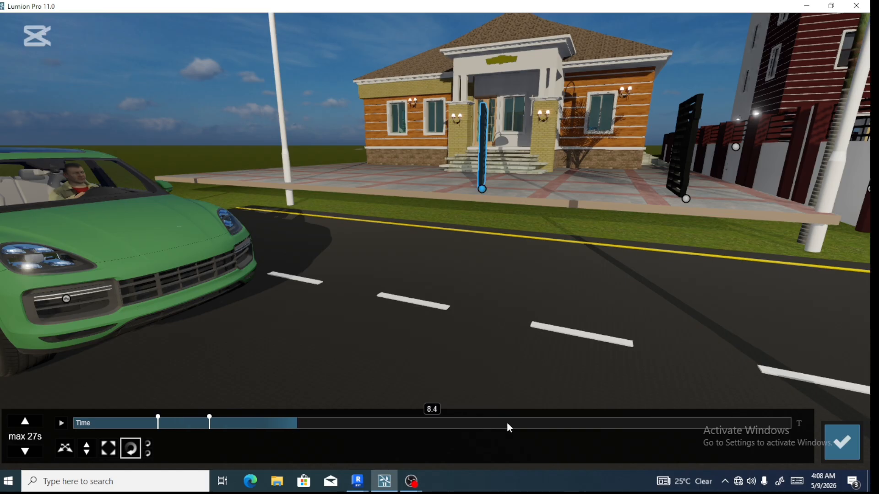
click(840, 446)
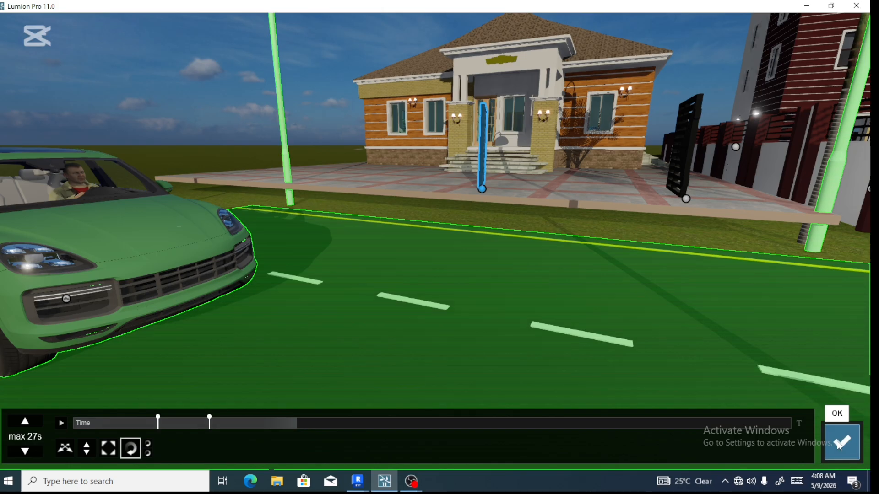
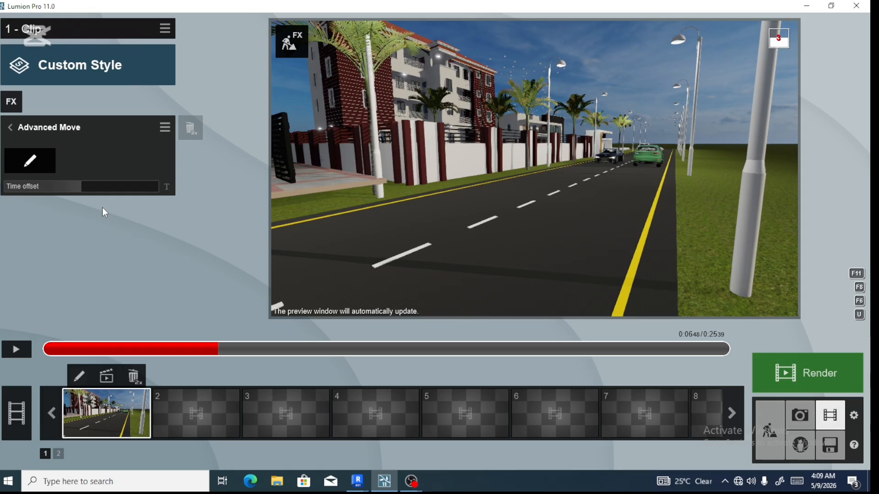
Reopen the Advanced Move effect for editing, face the house and remove the left swing gate panel's existing keys
click(29, 161)
click(30, 163)
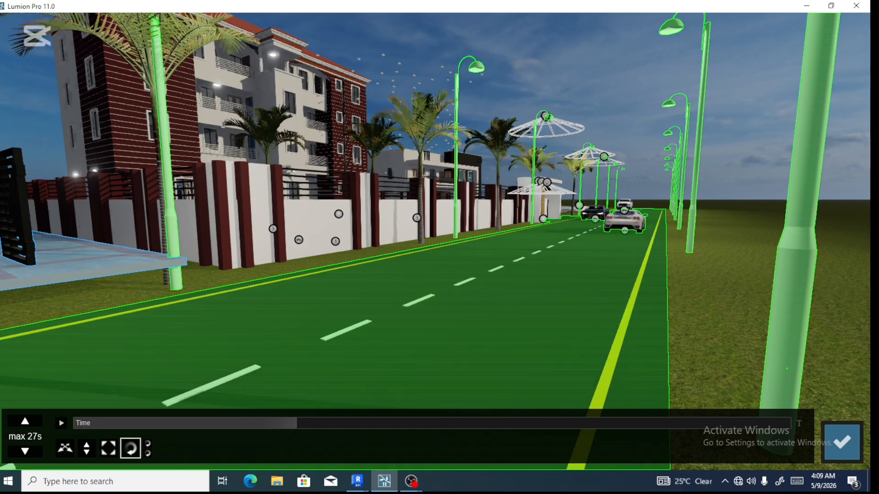
right_drag(439, 293, 208, 276)
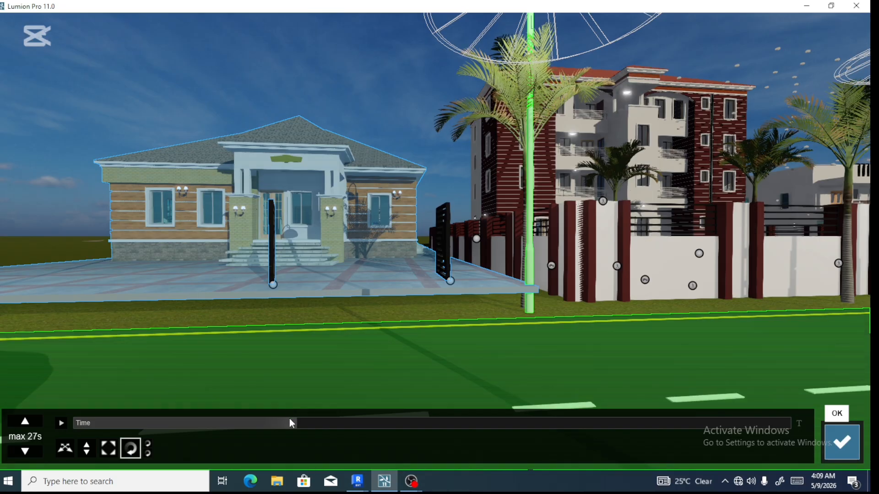
click(293, 418)
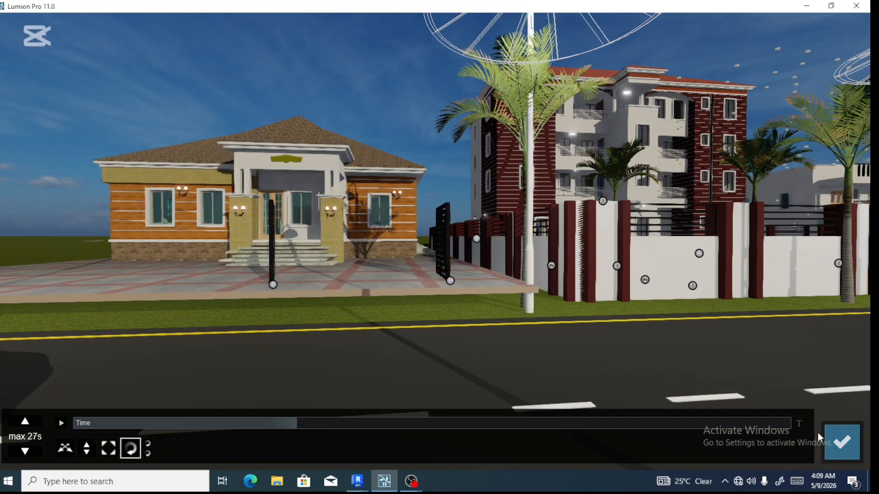
mouse_move(294, 421)
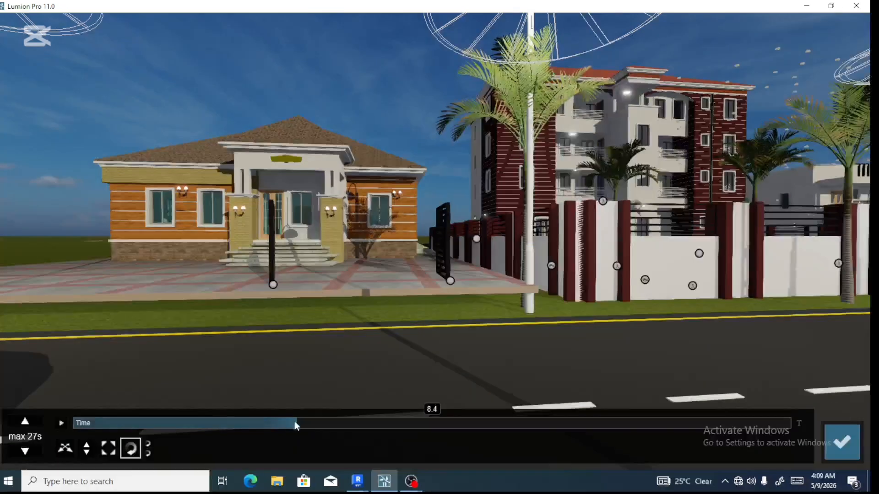
drag(278, 427, 361, 429)
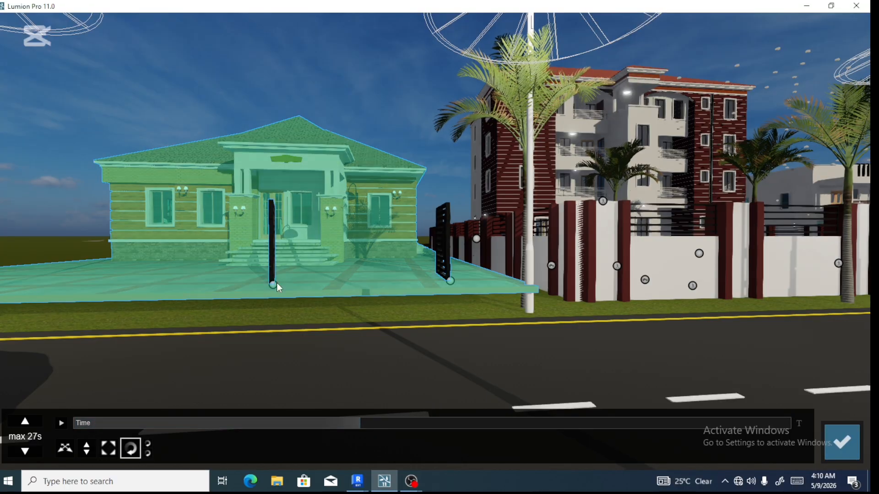
click(274, 286)
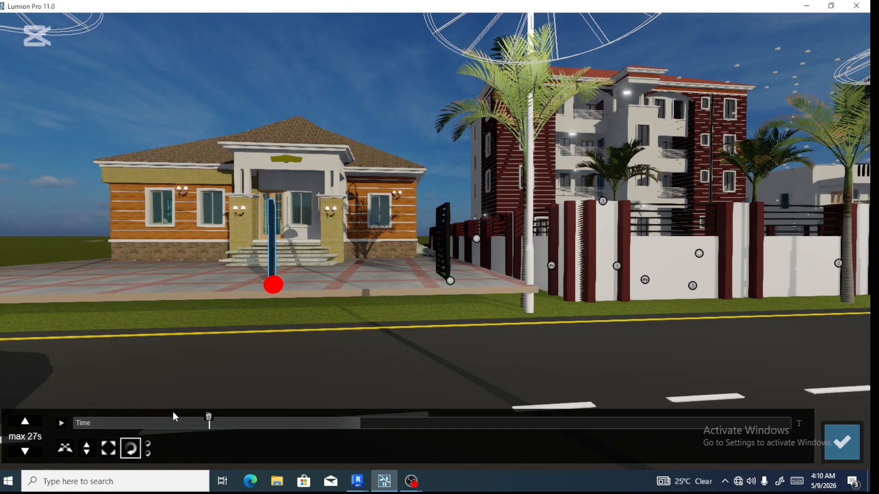
click(209, 414)
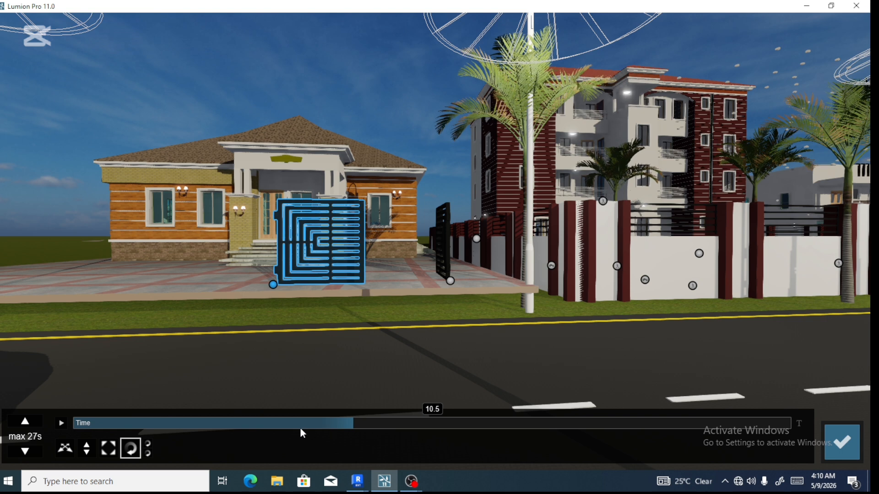
Set the time to about 3 seconds, check the right panel's keys and add a key for the left gate panel in its closed position
drag(273, 426, 157, 426)
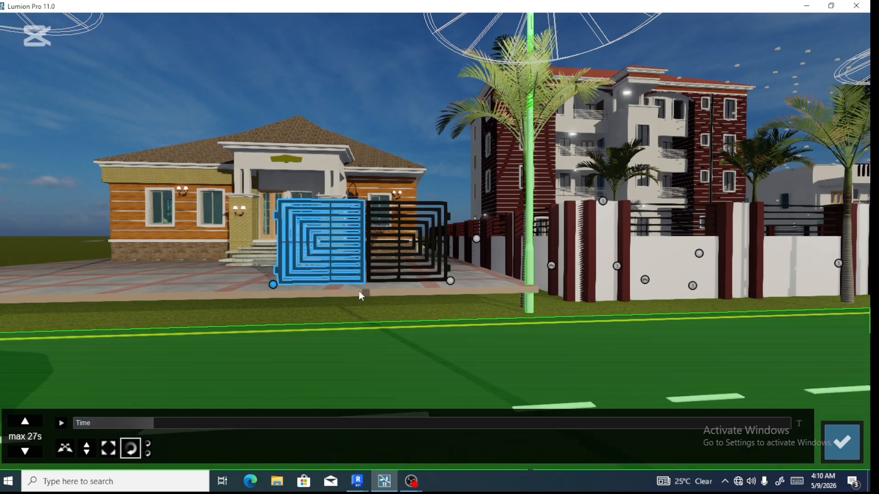
click(450, 280)
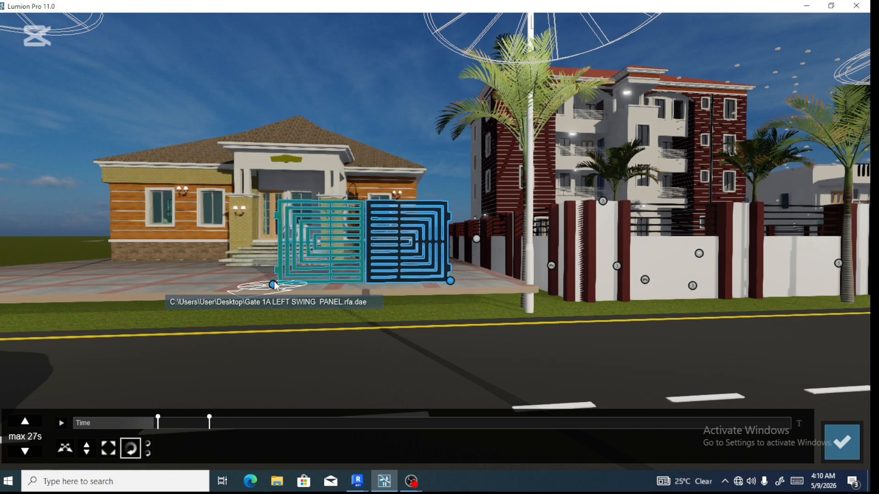
click(274, 284)
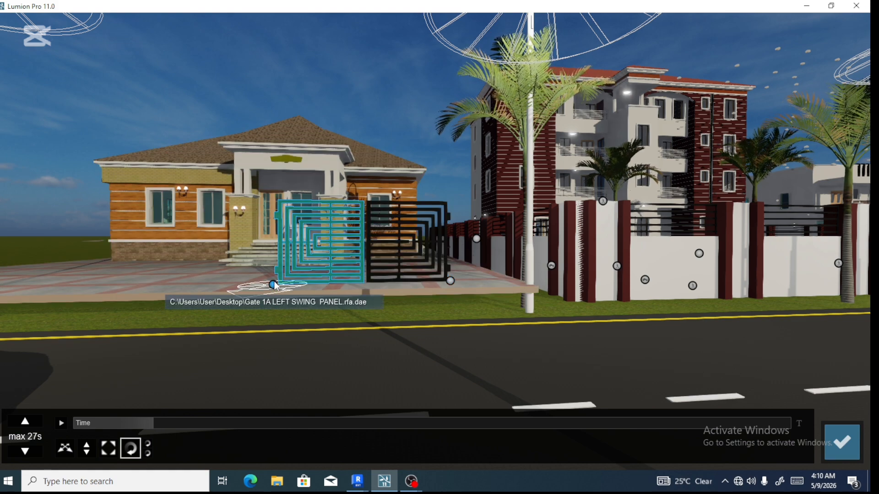
click(274, 281)
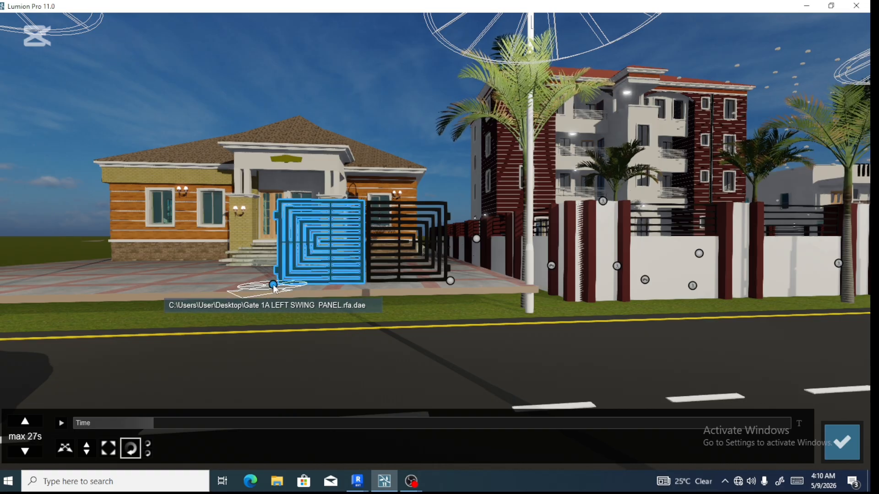
mouse_move(274, 284)
mouse_down()
mouse_move(263, 286)
mouse_move(273, 291)
mouse_up()
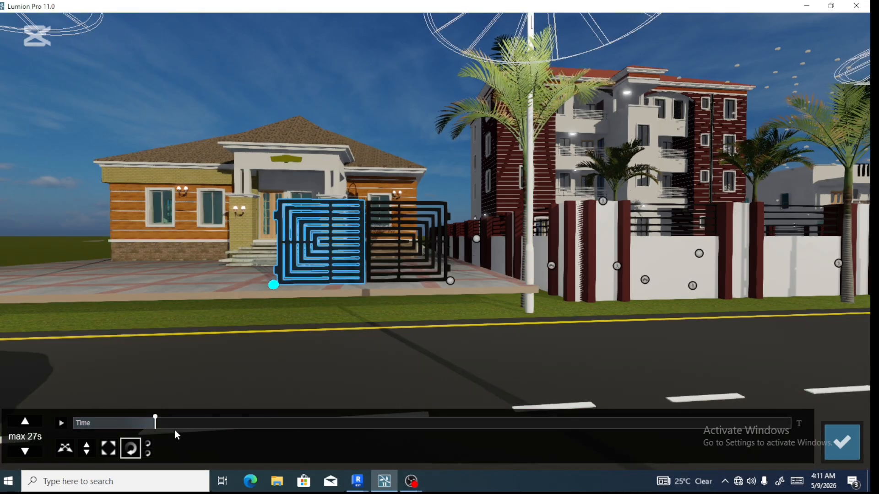
Set the time to about 5 seconds and rotate the left swing gate panel open, perpendicular to the entrance
mouse_move(150, 422)
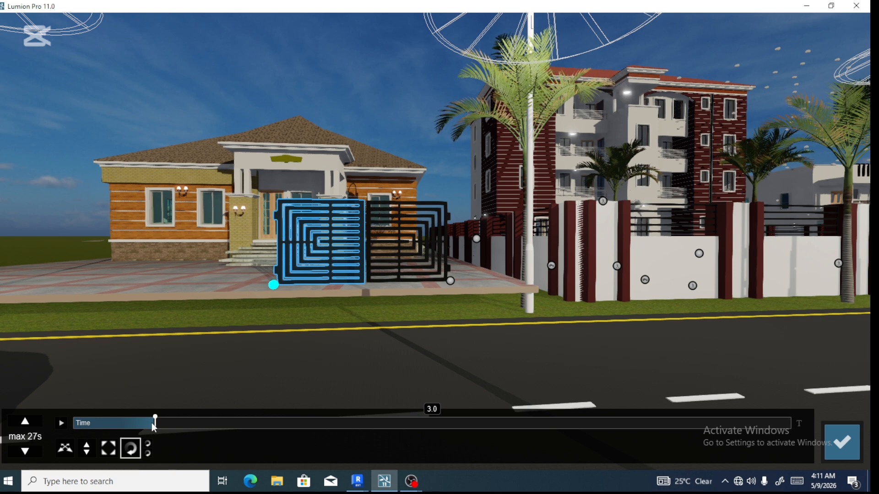
drag(185, 429, 214, 425)
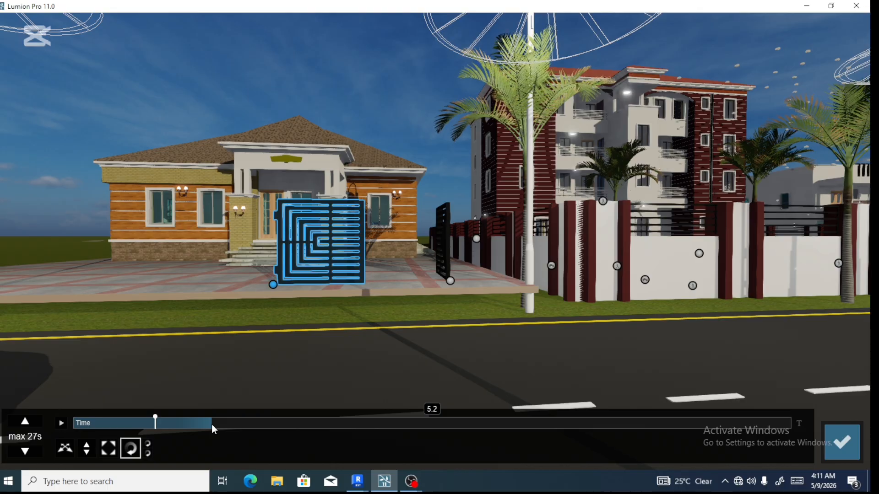
drag(210, 426, 209, 425)
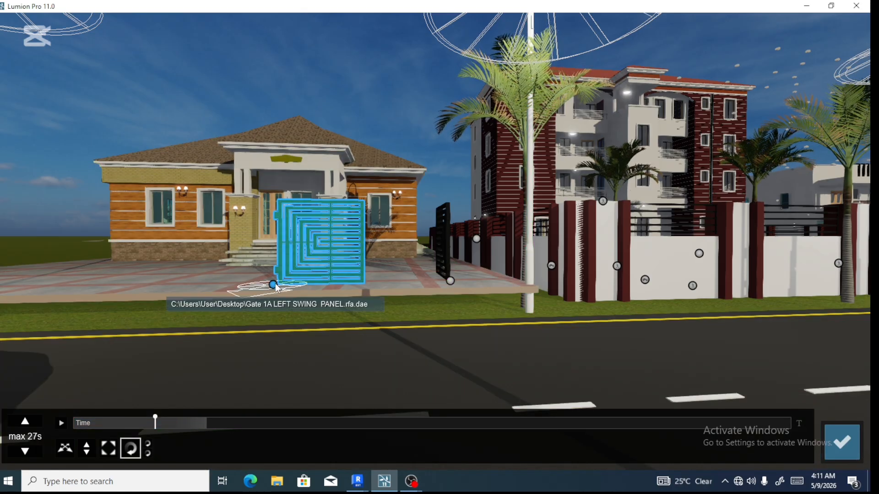
mouse_move(282, 288)
mouse_down()
mouse_move(318, 295)
mouse_move(340, 279)
mouse_up()
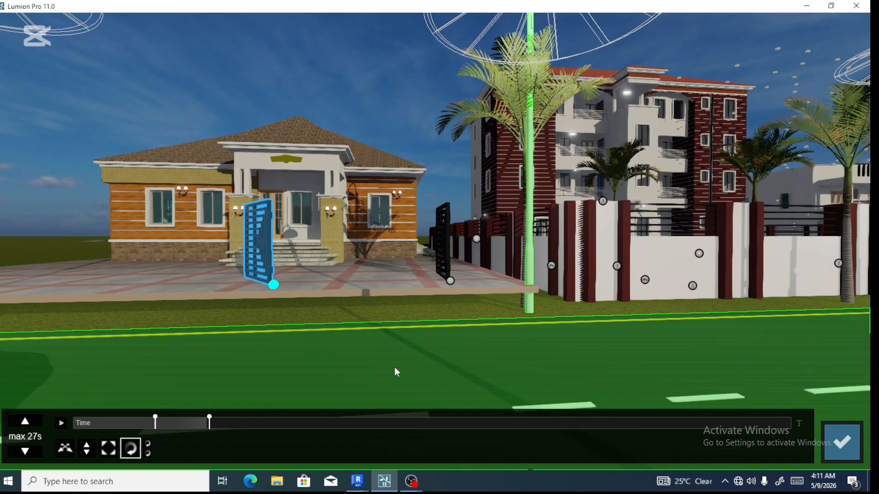
click(443, 337)
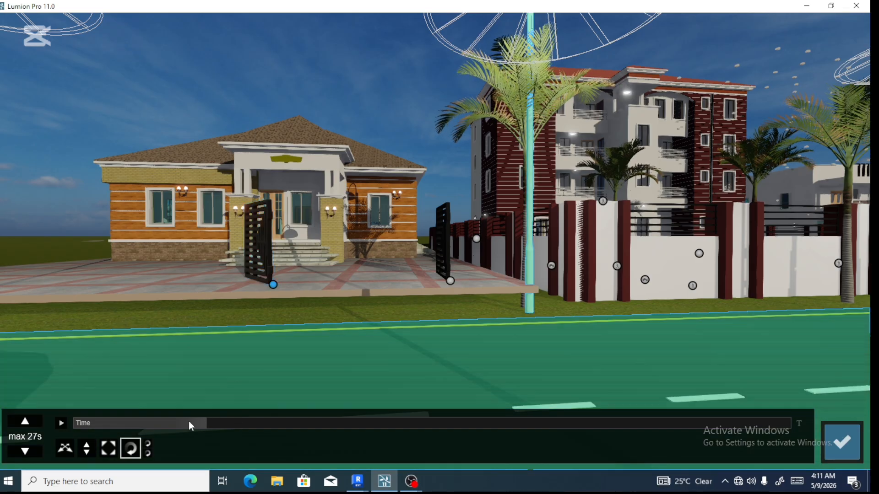
Scrub through the gate animation to check both panels opening together and accept the Advanced Move edits
drag(188, 425, 269, 430)
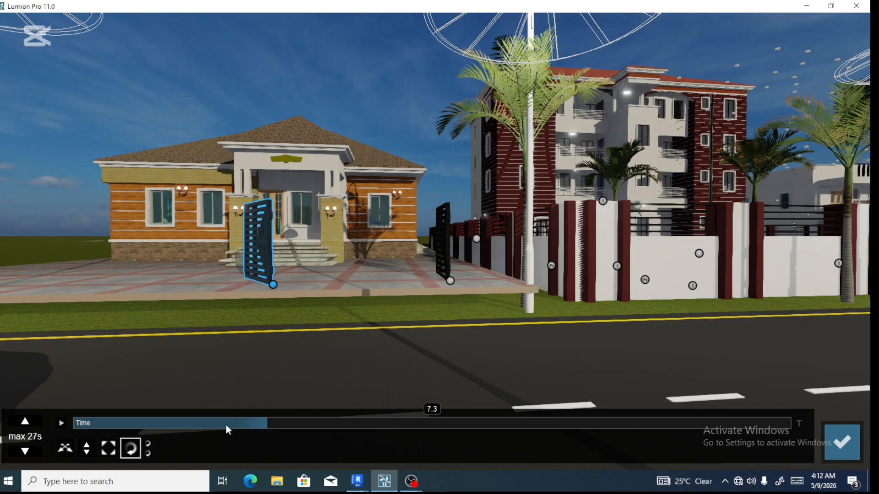
drag(183, 429, 86, 427)
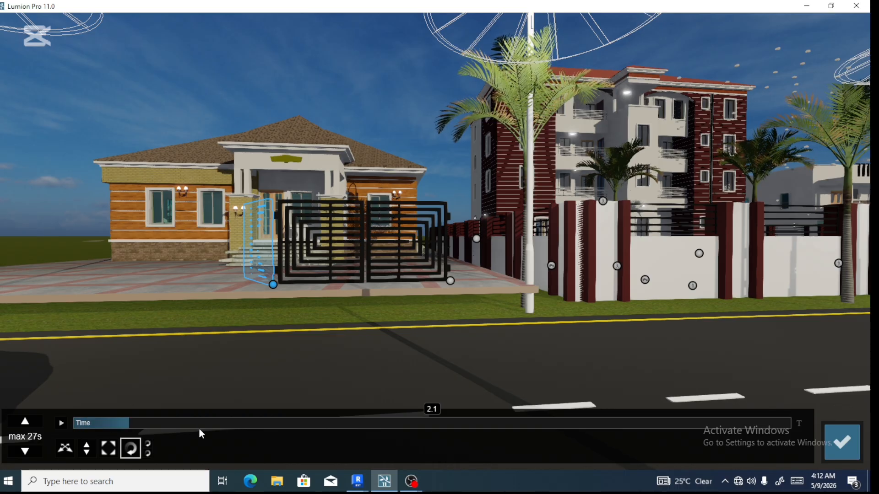
drag(218, 431, 248, 431)
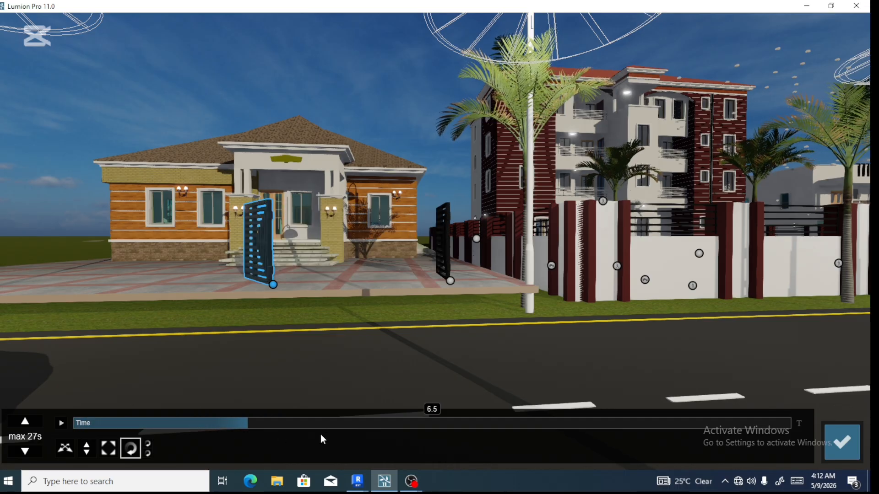
drag(320, 435, 313, 434)
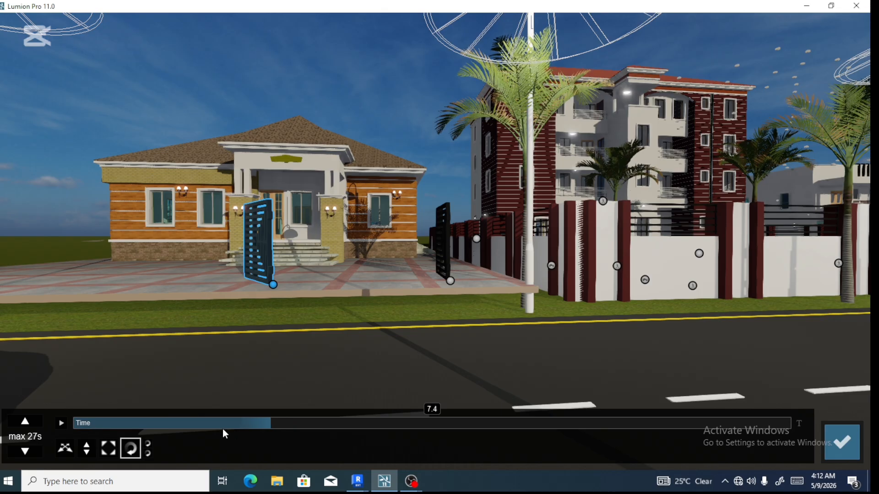
drag(223, 430, 285, 434)
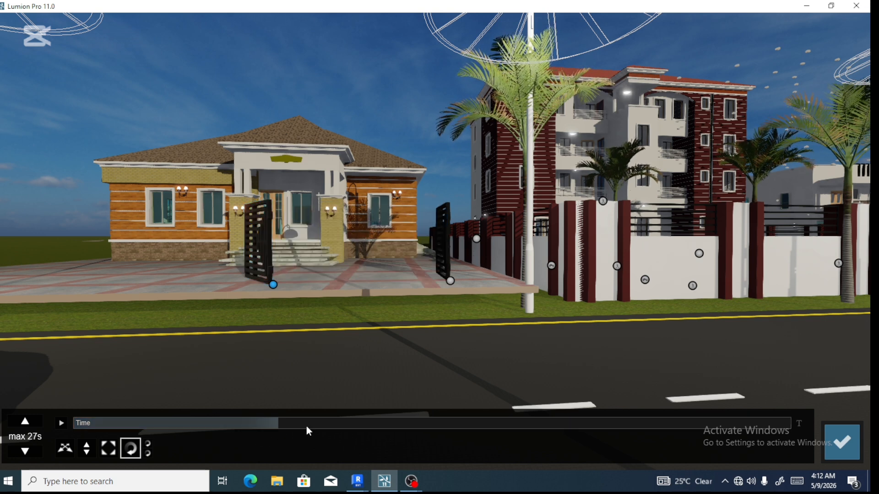
click(63, 420)
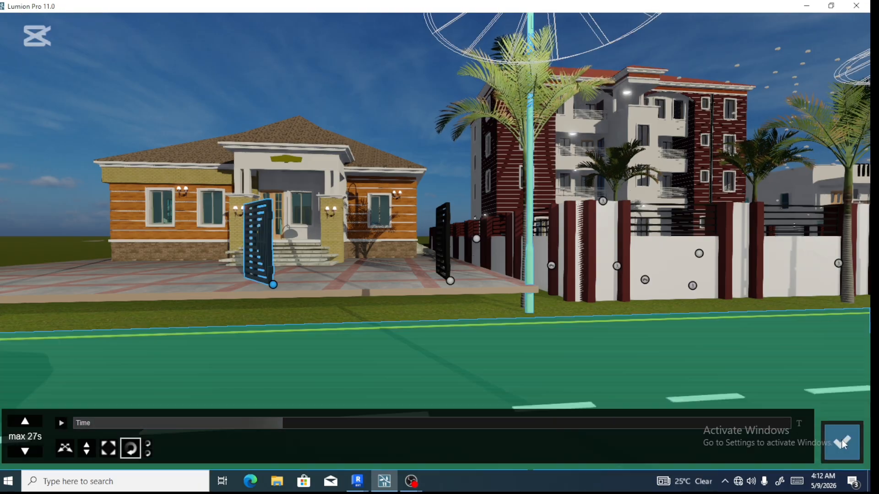
click(844, 440)
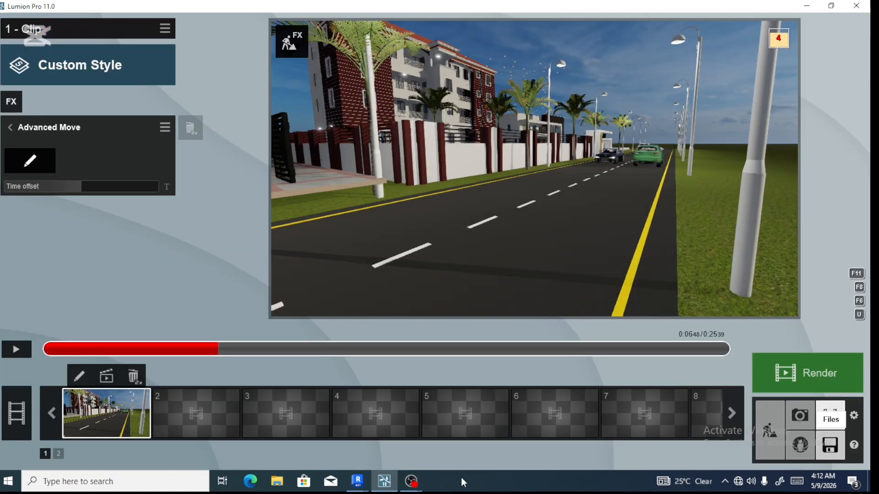
Rewind the movie clip to its start and play it to review the gate opening
click(20, 348)
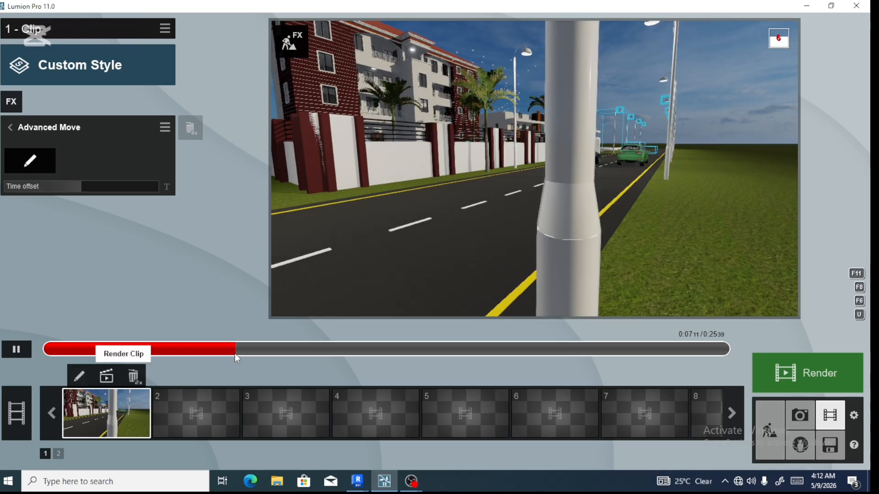
drag(236, 355, 132, 354)
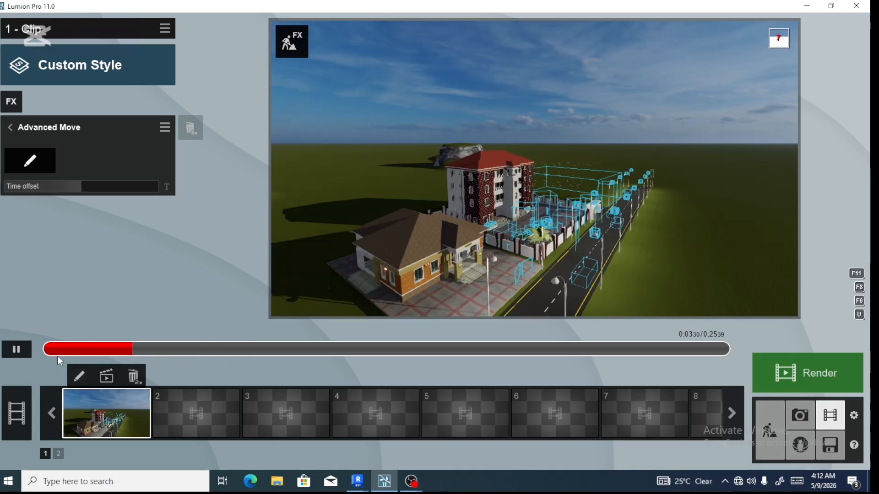
drag(58, 357, 38, 360)
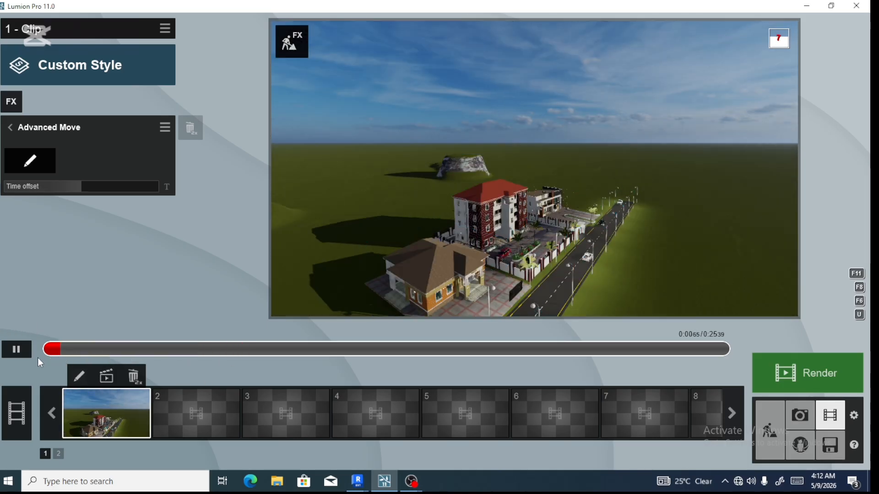
click(14, 349)
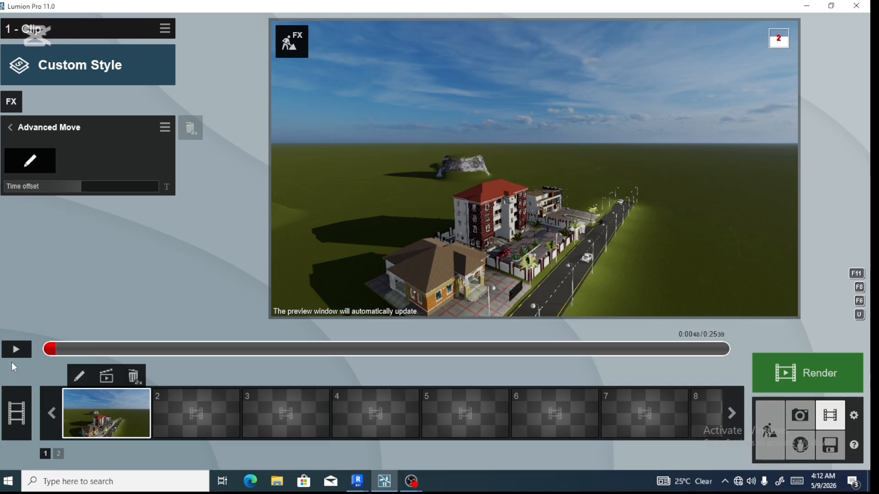
click(15, 349)
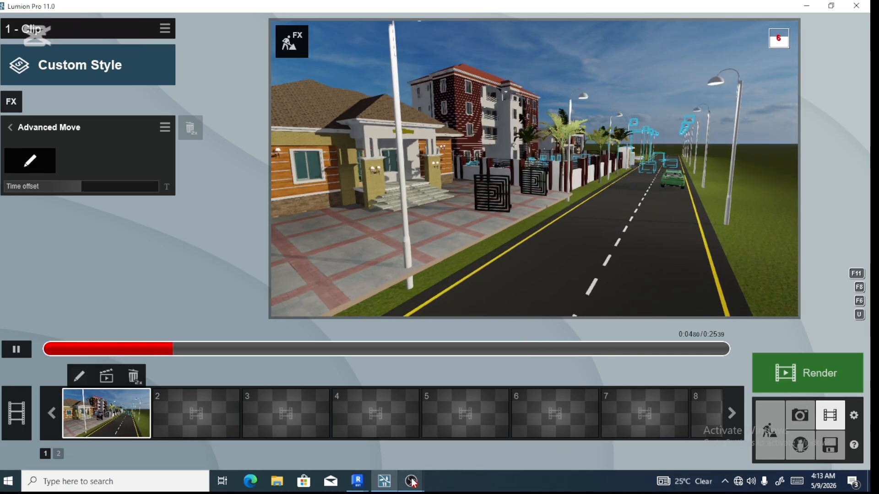
mouse_move(413, 483)
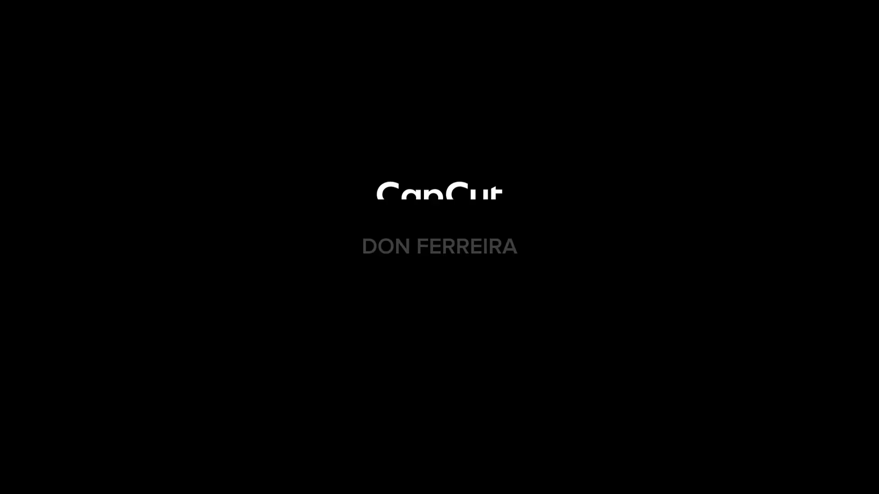